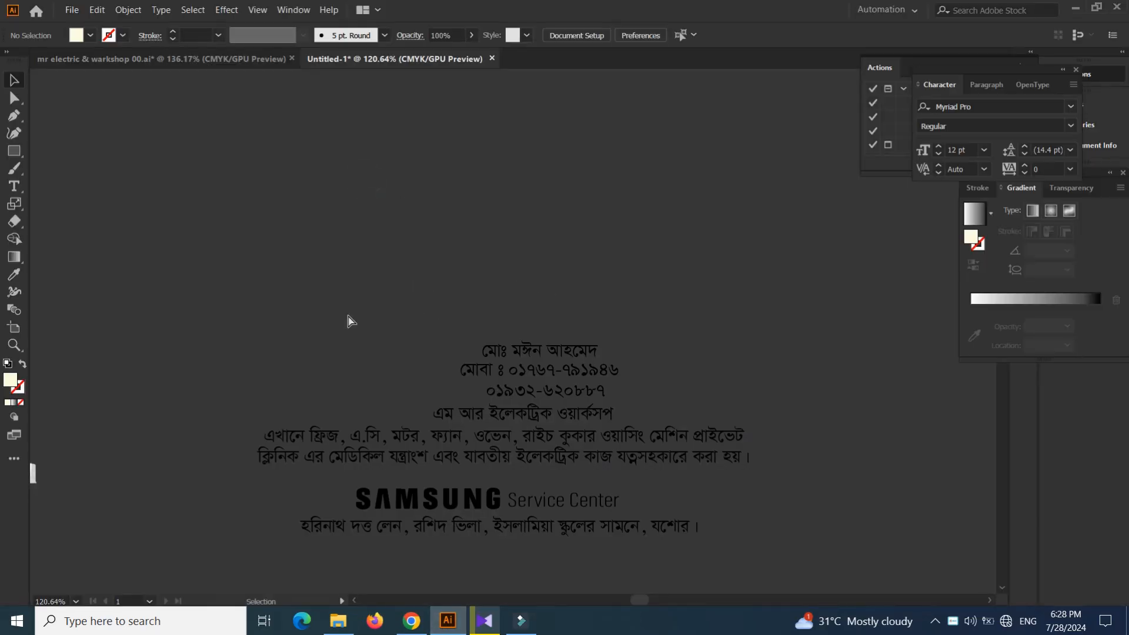
Draw a rectangle 3.5 in wide and 2 in high for the card background
scroll(433, 270, "down", 2)
left_click_drag(344, 289, 356, 346)
scroll(315, 353, "up", 2)
left_click_drag(357, 345, 324, 325)
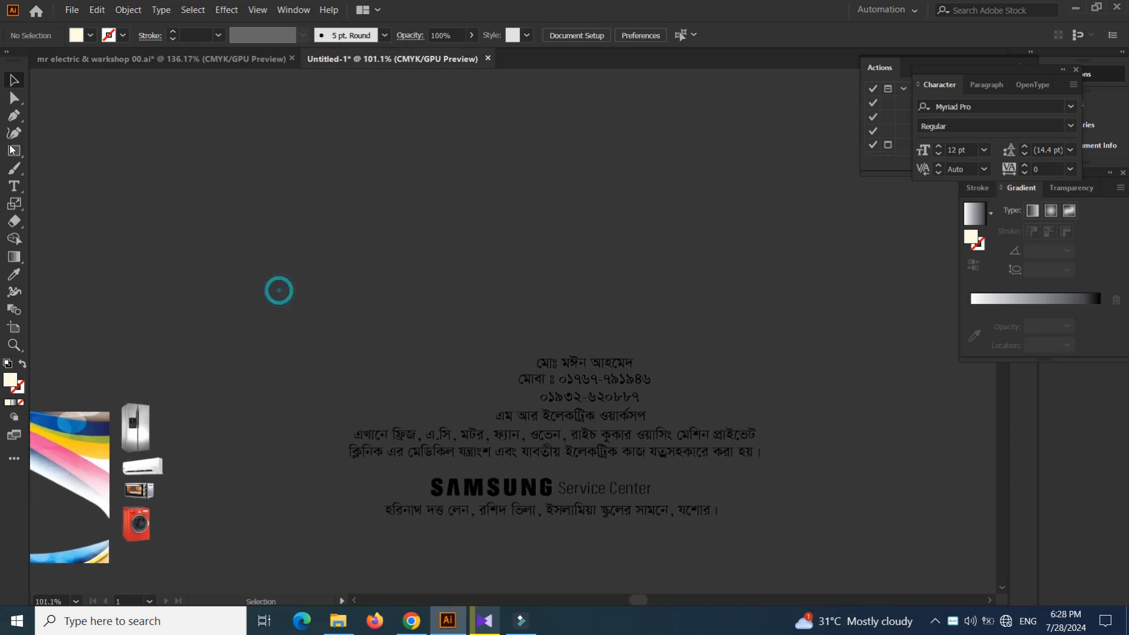
left_click(322, 234)
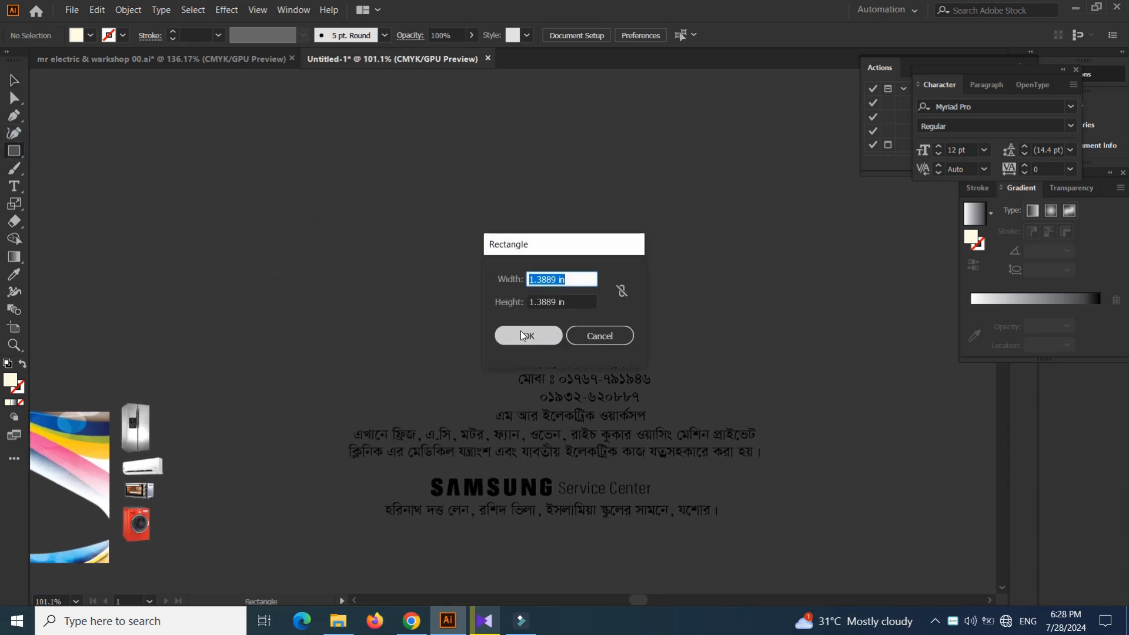
left_click(522, 335)
left_click(346, 231)
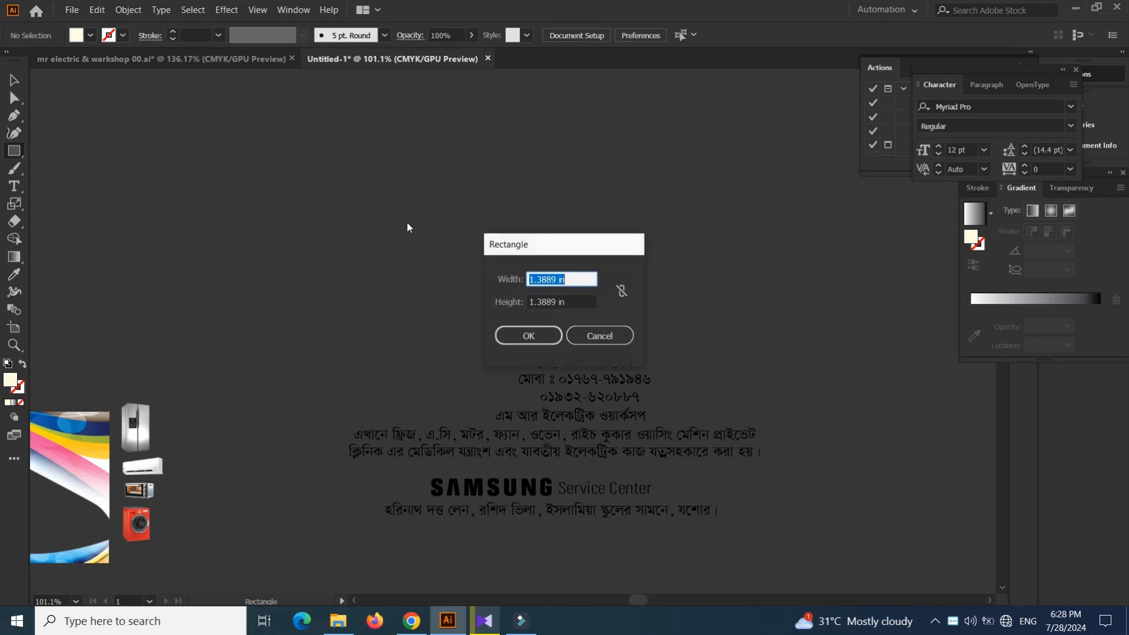
type("3.")
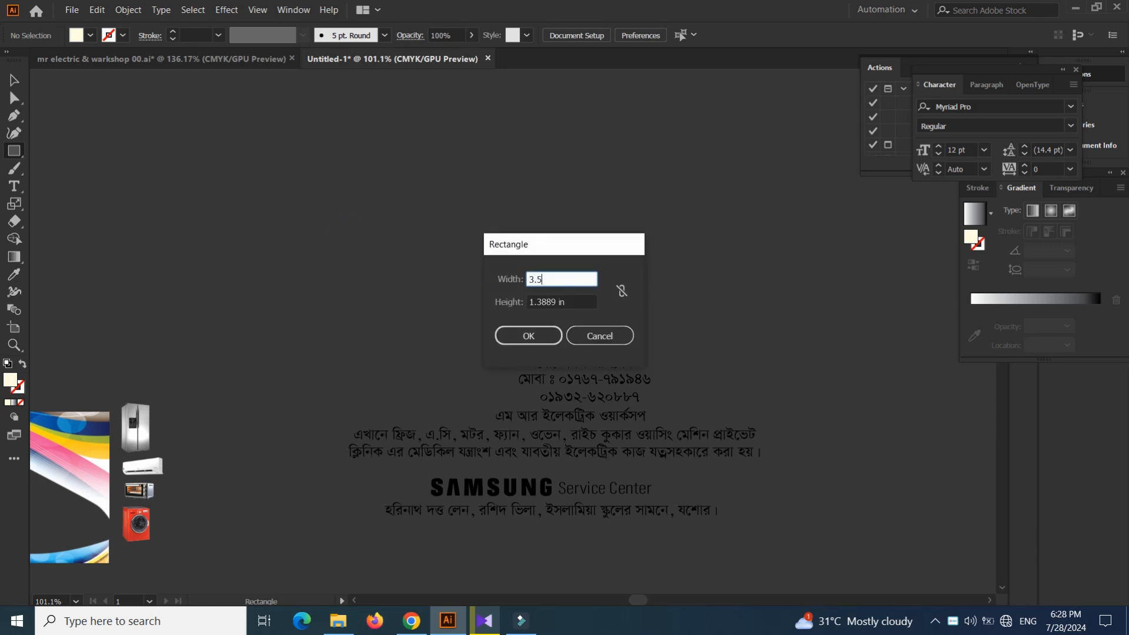
type("5")
key("Tab")
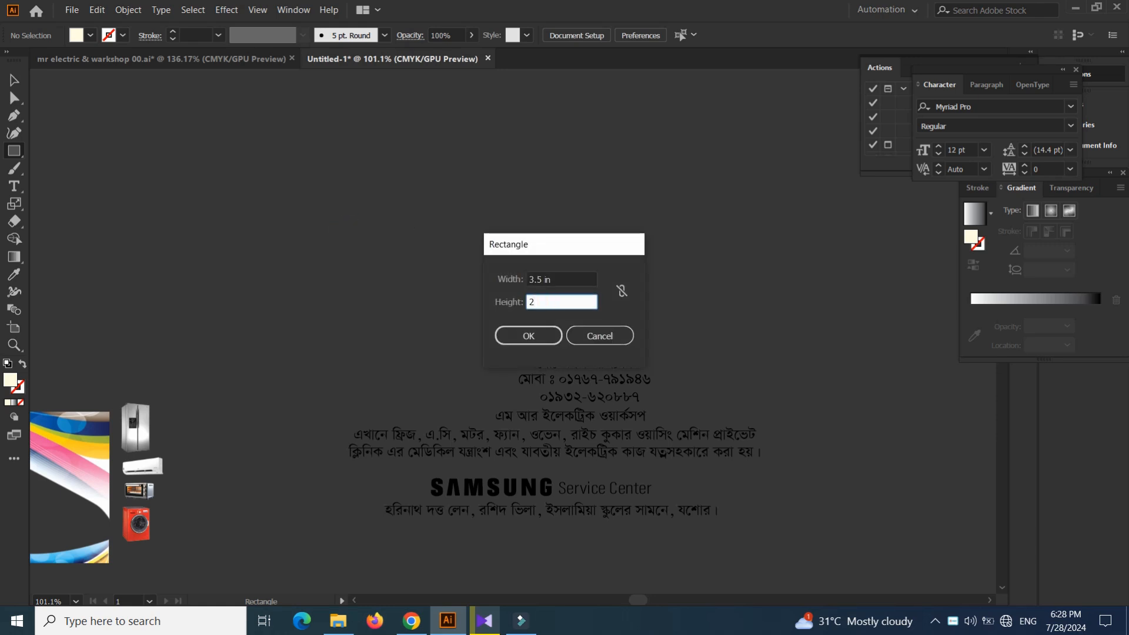
key("Return")
Position the card rectangle in the empty area above the text lines and lock it
key("a")
left_click(228, 191)
key("v")
left_click_drag(235, 251, 272, 252)
left_click_drag(516, 326, 394, 318)
key("space")
left_click_drag(461, 314, 483, 288)
left_click(652, 249)
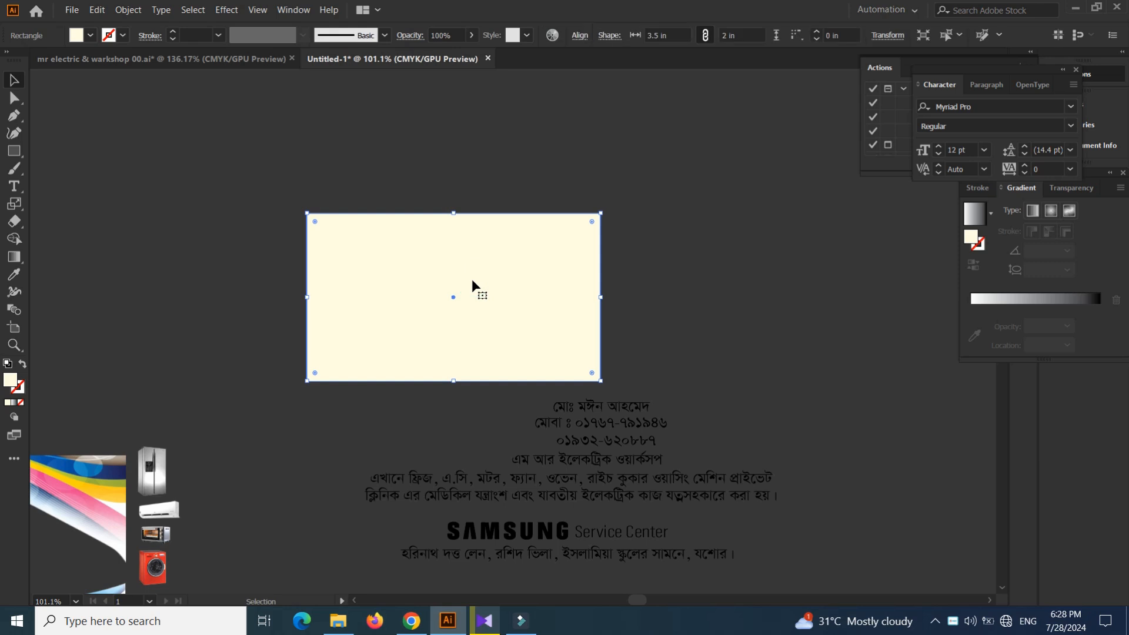
key("a")
key("ctrl+2")
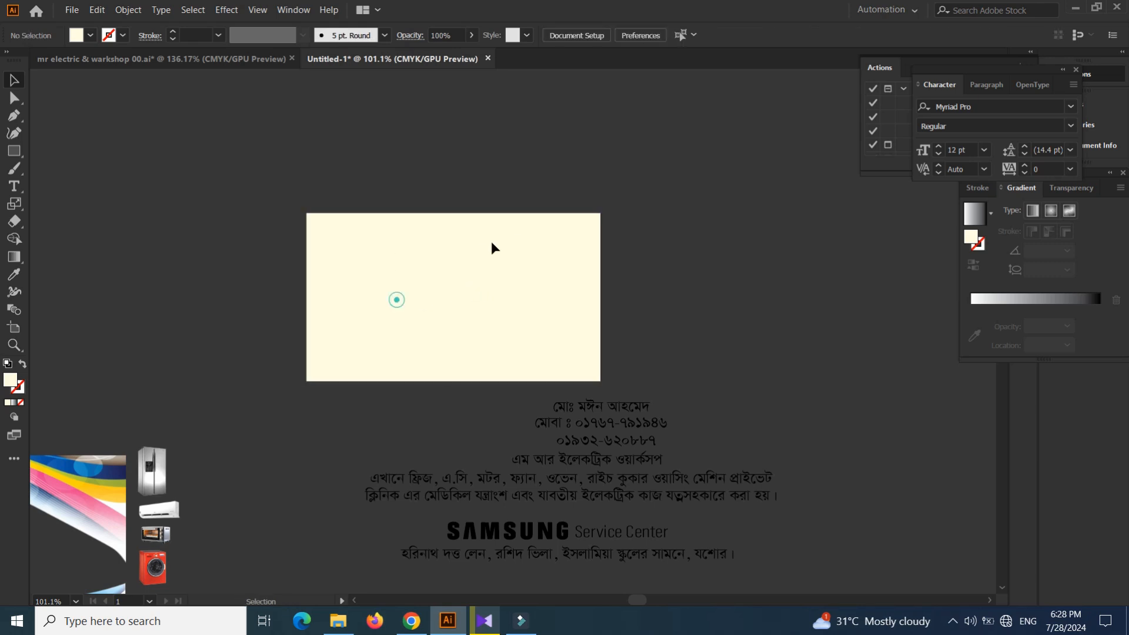
Move the owner's name line onto the card's upper right corner and bring it to the front
scroll(544, 383, "up", 1)
left_click_drag(609, 414, 540, 188)
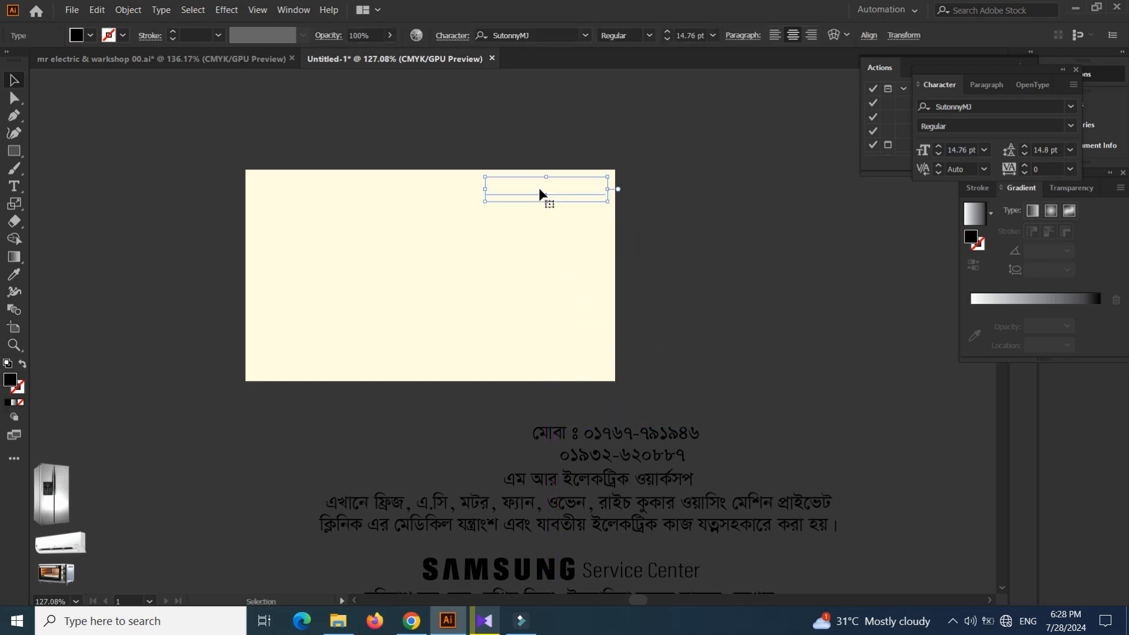
key("ctrl+shift+]")
Bring all the remaining text lines and the SAMSUNG Service Center lettering below the card to the front
left_click_drag(496, 411, 450, 204)
left_click(438, 279)
left_click_drag(882, 497, 634, 323)
right_click(633, 323)
mouse_move(734, 466)
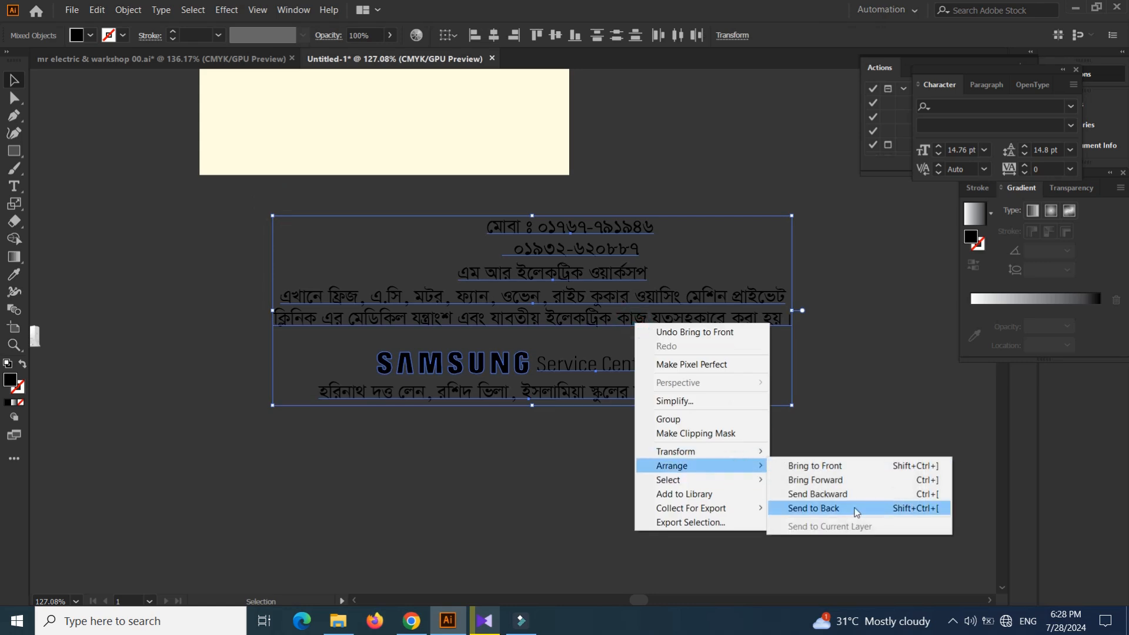
left_click(815, 466)
left_click(637, 162)
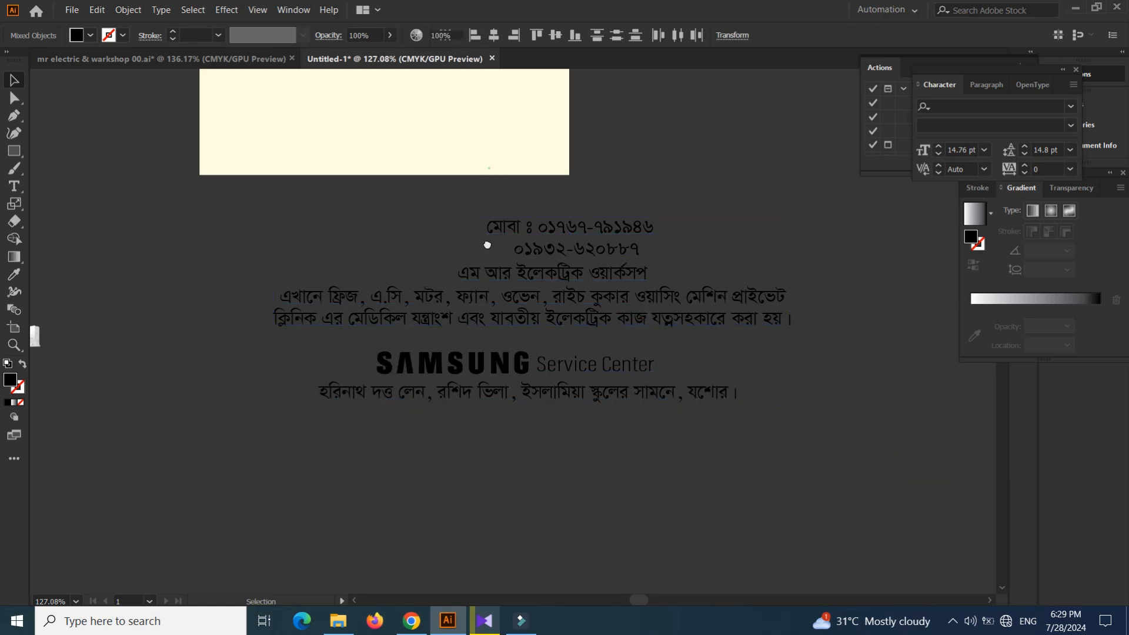
Fine-tune the position of the name line in the card's upper right corner
left_click_drag(548, 255, 572, 424)
left_click_drag(560, 317, 568, 370)
left_click(539, 204)
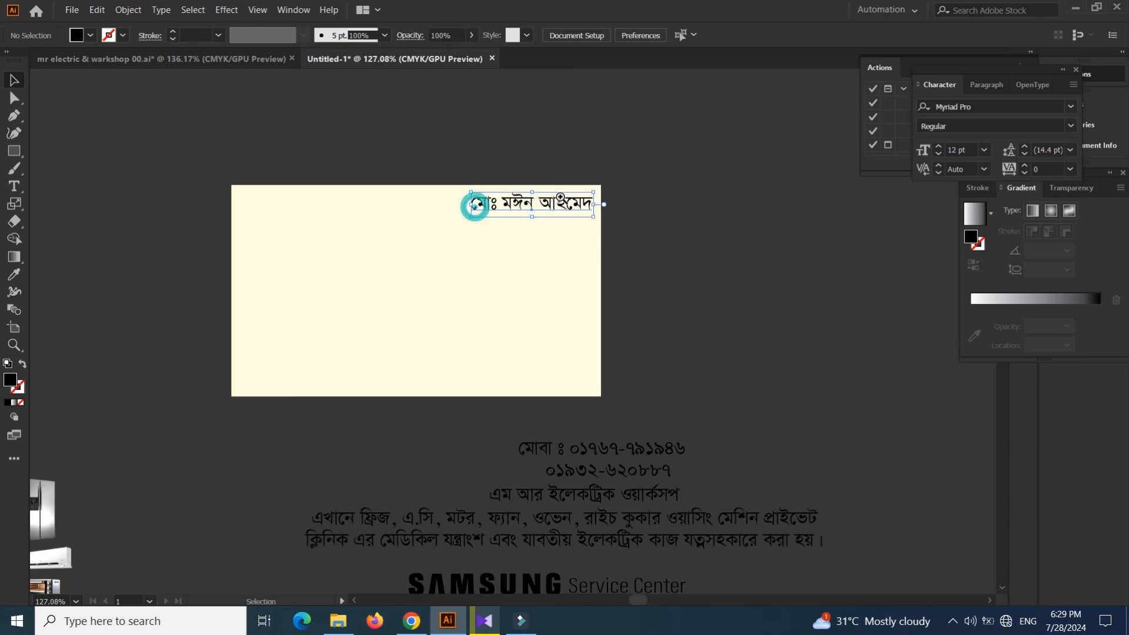
left_click_drag(475, 206, 560, 197)
left_click_drag(538, 315, 608, 305)
key("Left")
key("Left")
key("Up")
Move the two phone number lines onto the card, right-align them and place them just beneath the name
left_click_drag(517, 307, 488, 184)
left_click_drag(572, 232, 506, 259)
left_click_drag(602, 277, 598, 221)
left_click_drag(658, 478, 603, 196)
left_click(811, 35)
key("Up")
key("Up")
key("Up")
key("Up")
key("Up")
key("Up")
key("Up")
key("Up")
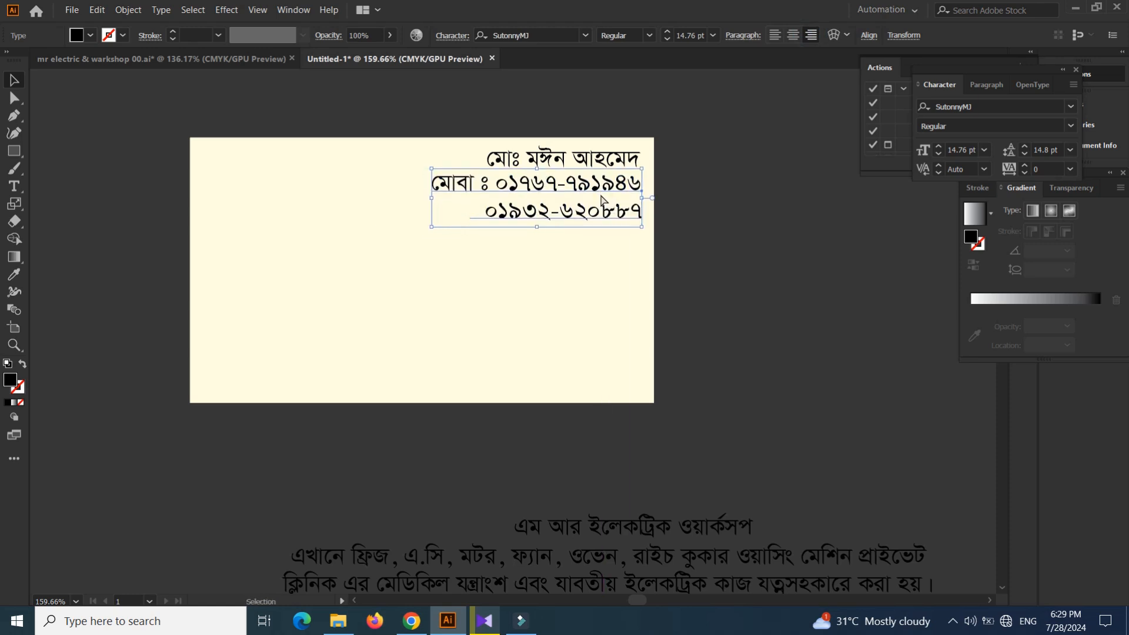
Reduce the phone number lines to 8.76 pt with 8.8 pt leading
key("ctrl+shift+comma")
key("ctrl+shift+comma")
key("ctrl+shift+comma")
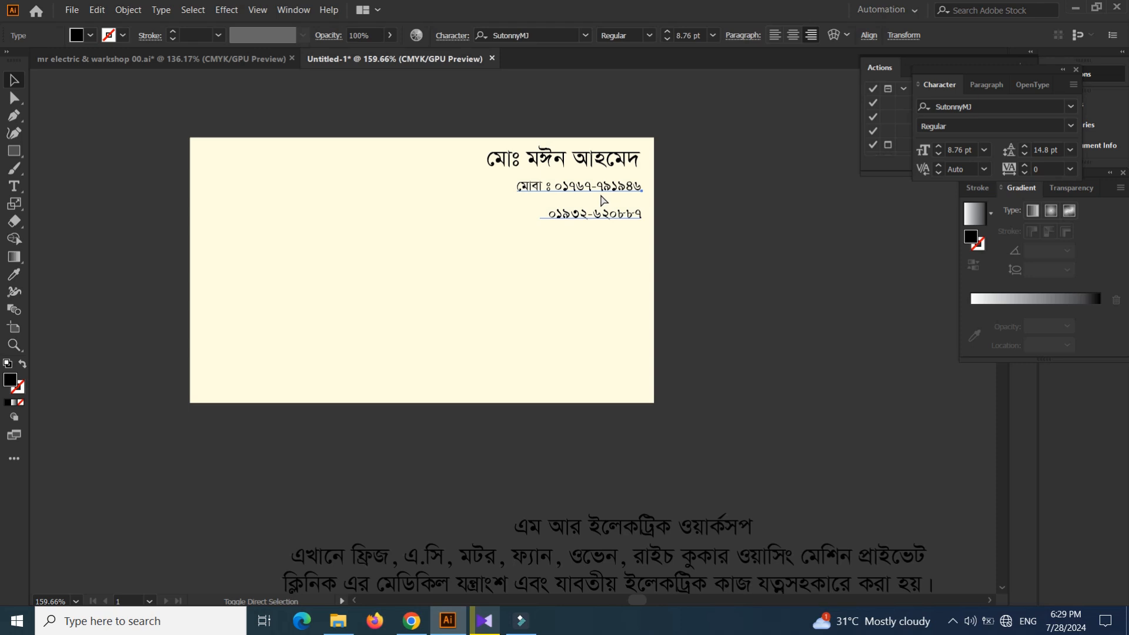
key("alt+Up")
key("alt+Up")
key("alt+Up")
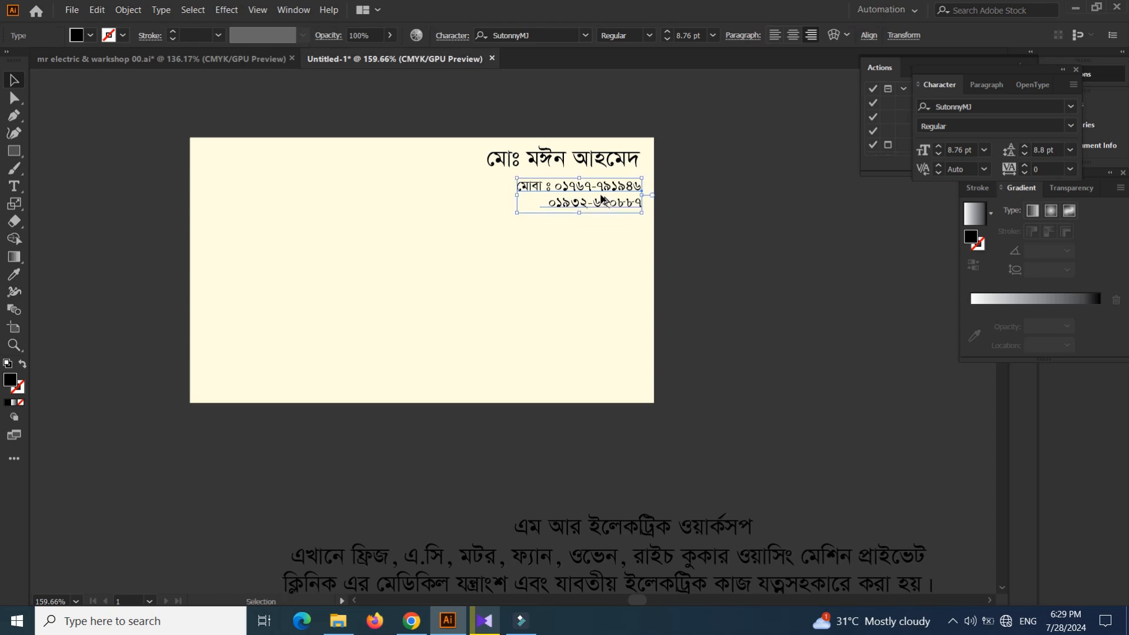
double_click(560, 203)
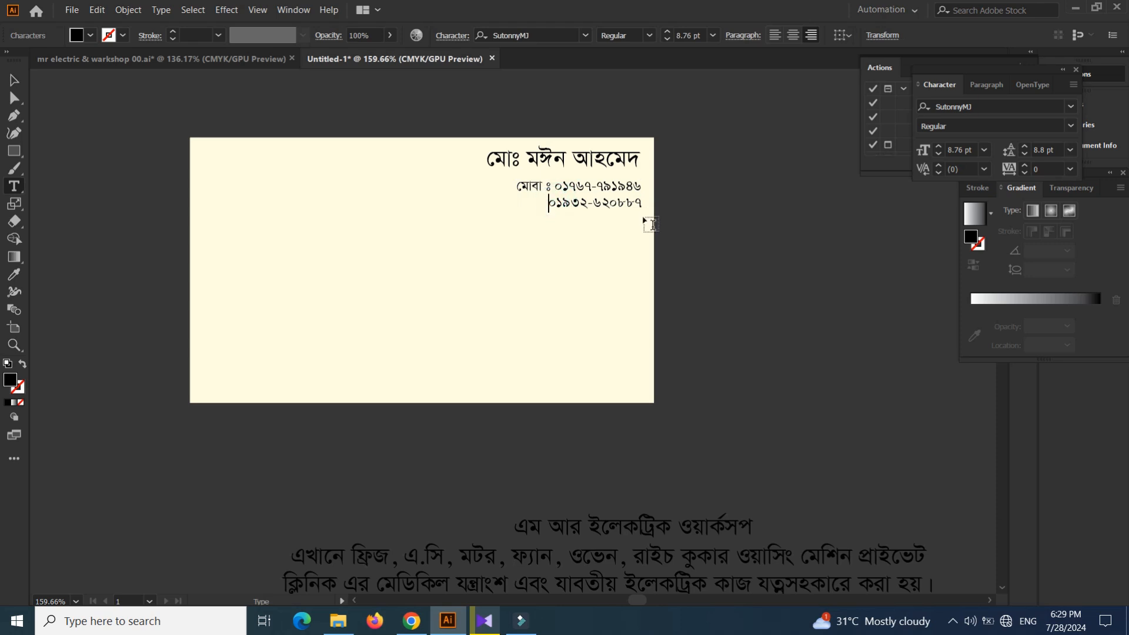
key("Escape")
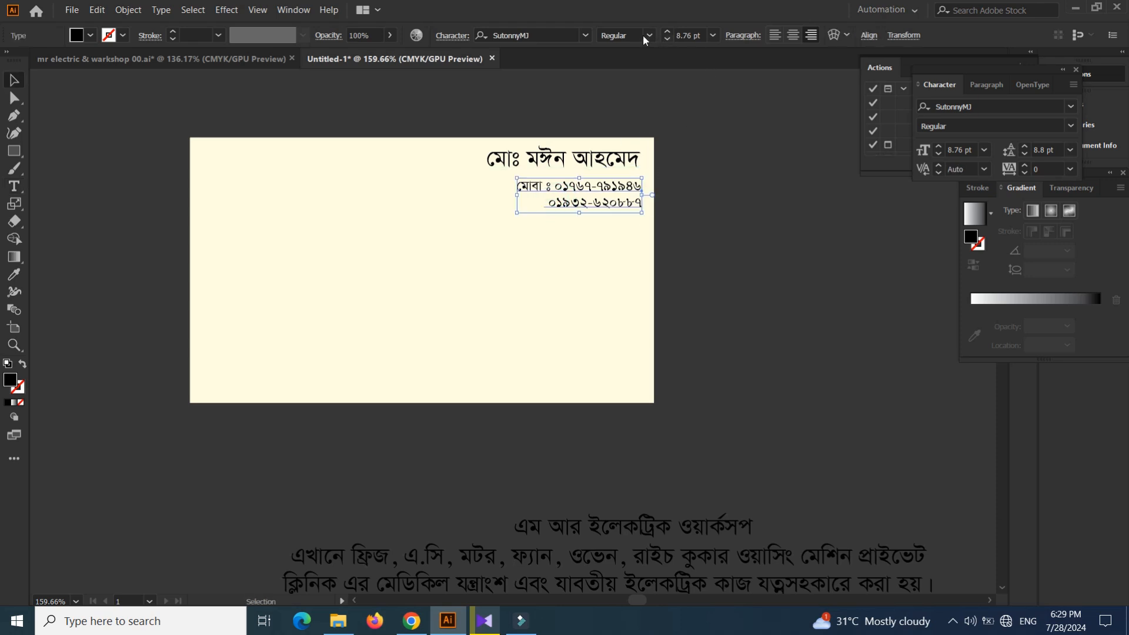
Nudge the name line down toward the phone numbers and set its font style to Bold
left_click(563, 164)
key("Down")
key("Down")
key("Down")
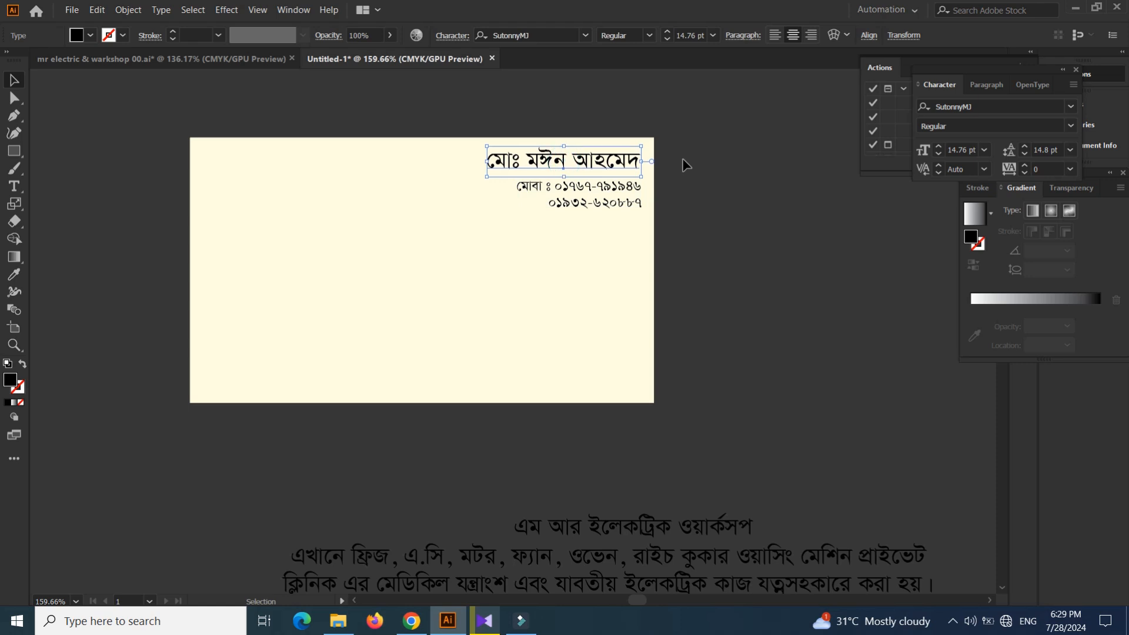
key("Down")
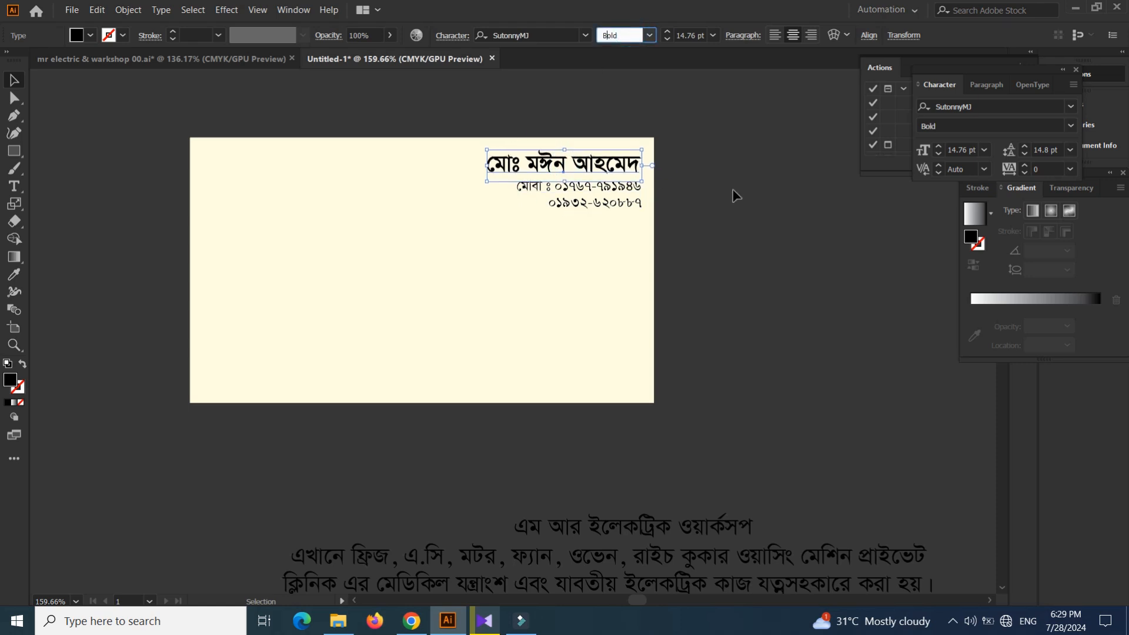
left_click(734, 191)
Enlarge the name line to 16.76 pt, keeping its right edge in line with the phone numbers
left_click(497, 165)
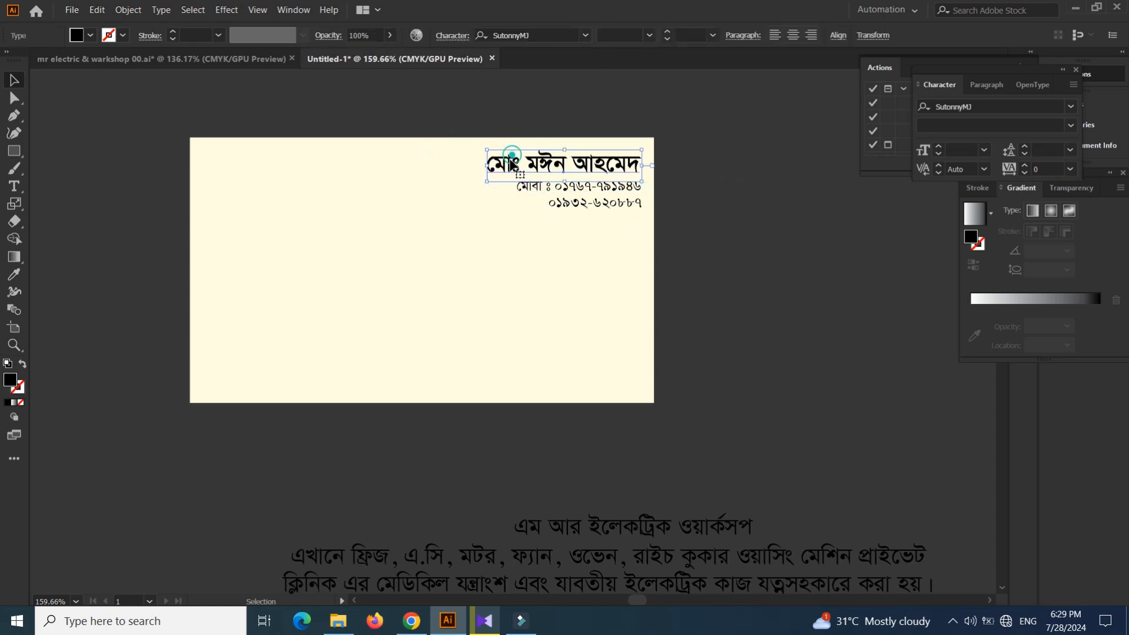
left_click_drag(486, 165, 466, 165)
left_click(717, 167)
left_click_drag(648, 222, 604, 160)
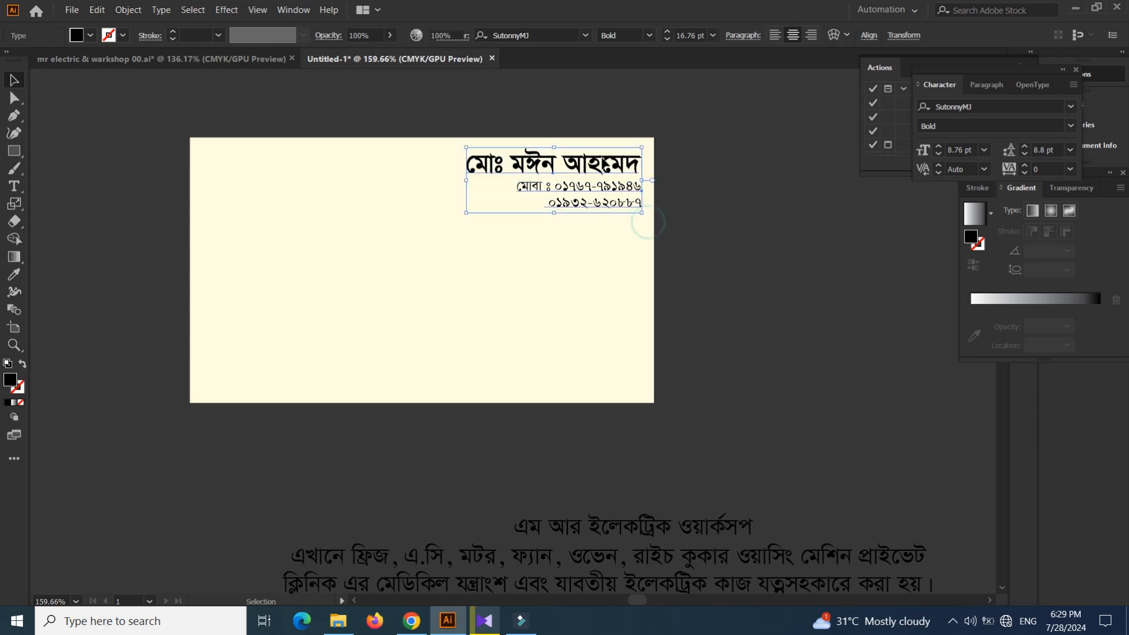
left_click(716, 182)
Move the workshop title onto the middle of the card and scale it up to 33.95 pt, nearly the card's width
scroll(671, 345, "down", 3)
left_click_drag(597, 459, 379, 213)
key("s")
left_click_drag(488, 278, 567, 461)
left_click_drag(623, 367, 721, 274)
key("a")
key("v")
left_click_drag(623, 386, 623, 370)
key("s")
left_click_drag(731, 276, 748, 244)
key("v")
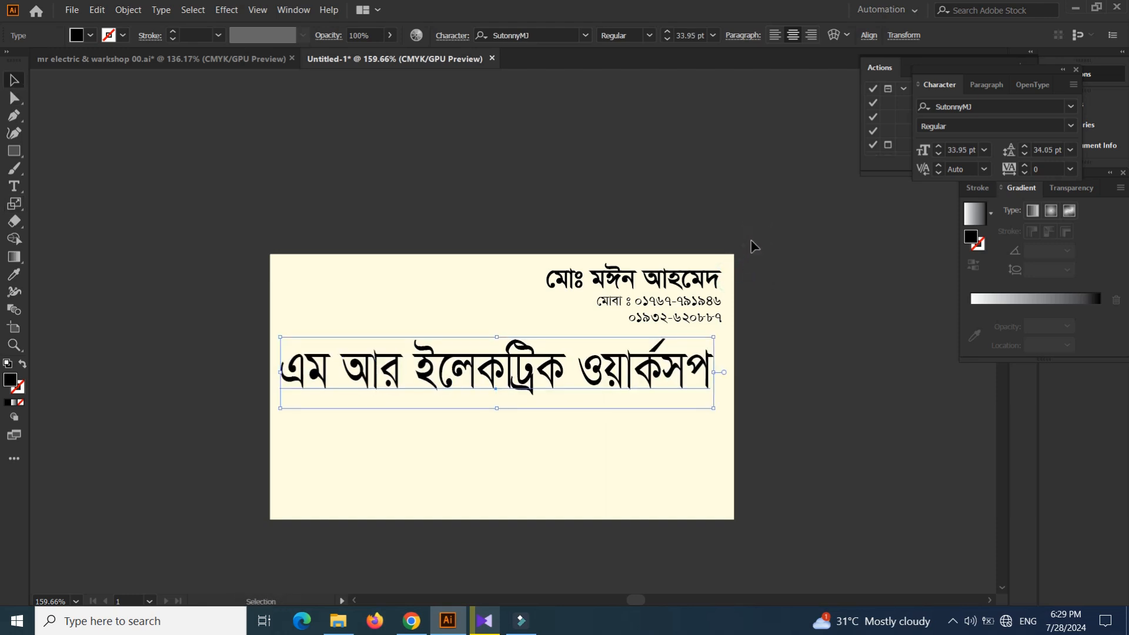
Center the workshop title across the card and set its font style to Bold
left_click(746, 360)
scroll(729, 306, "down", 2)
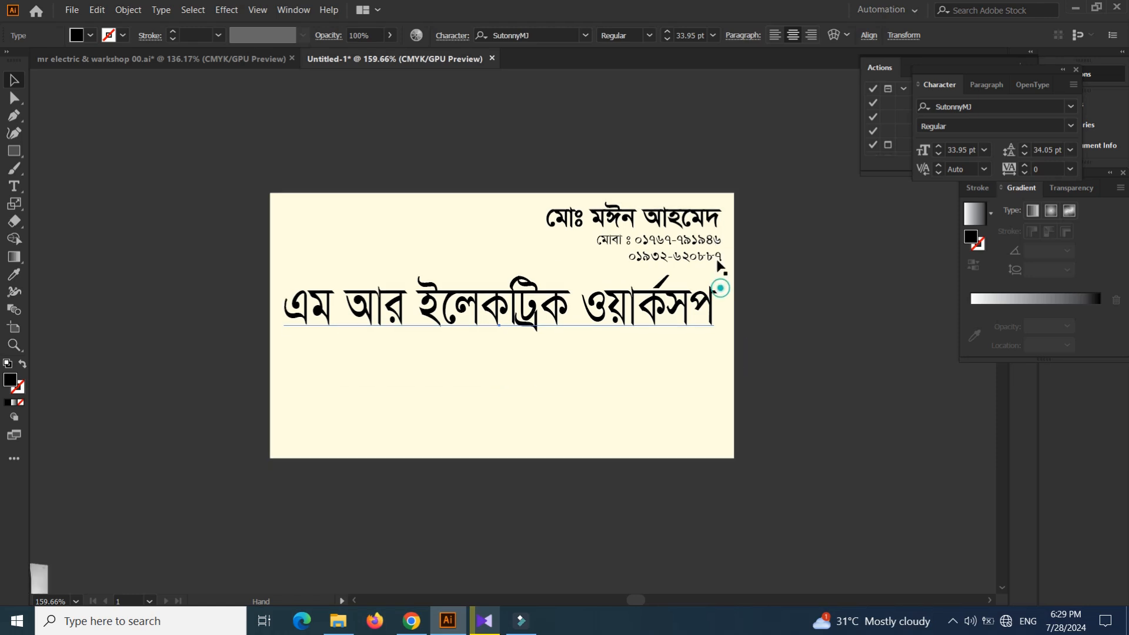
left_click(611, 291)
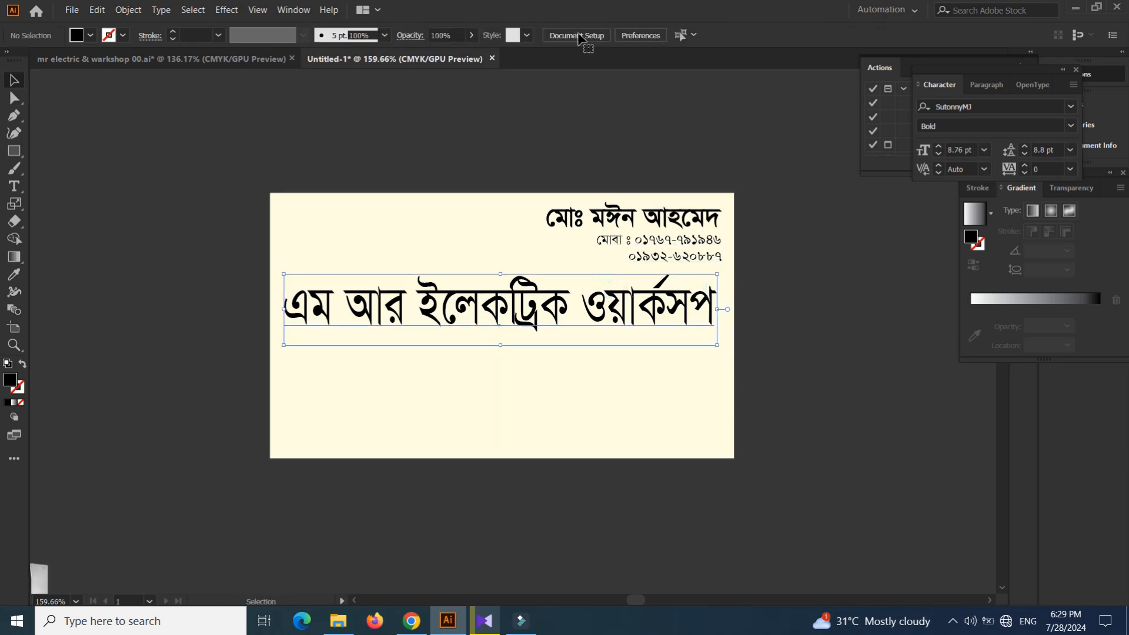
left_click(786, 247)
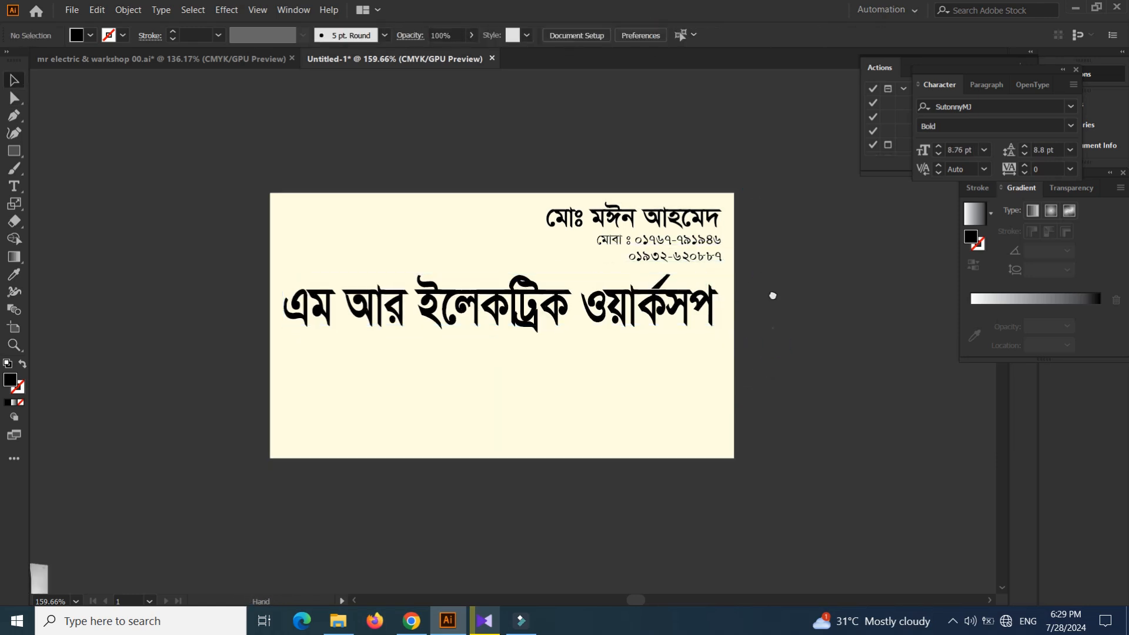
Move the two-line services text onto the card below the title, scale it to 10.52 pt and make it Bold
scroll(759, 317, "down", 5)
left_click_drag(637, 410, 441, 197)
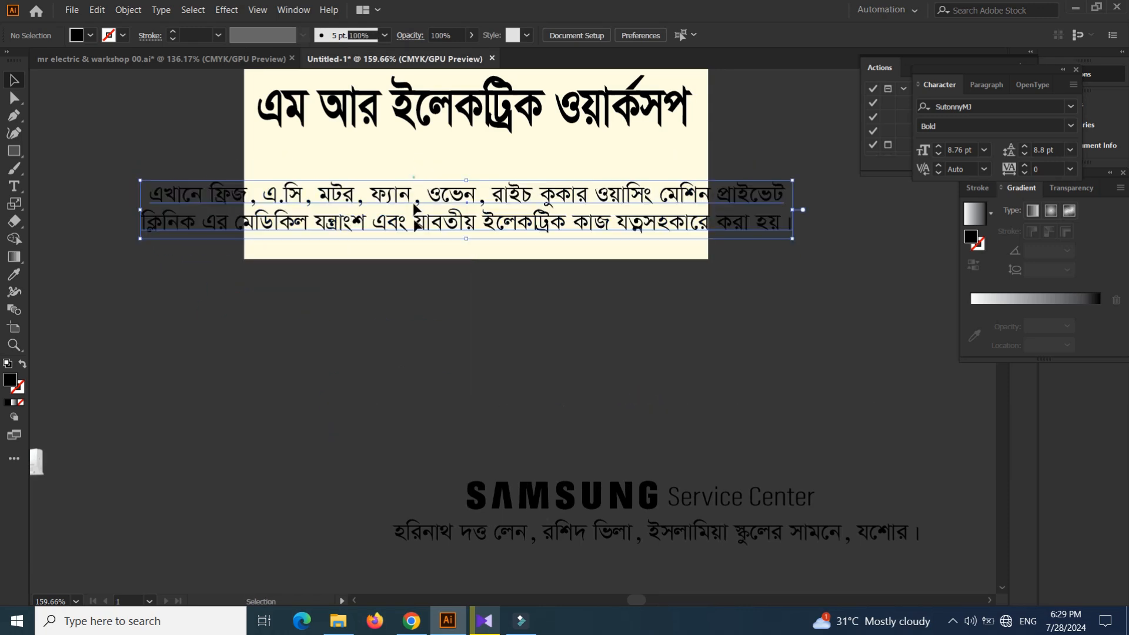
scroll(786, 253, "up", 3)
key("s")
left_click_drag(813, 221, 714, 263)
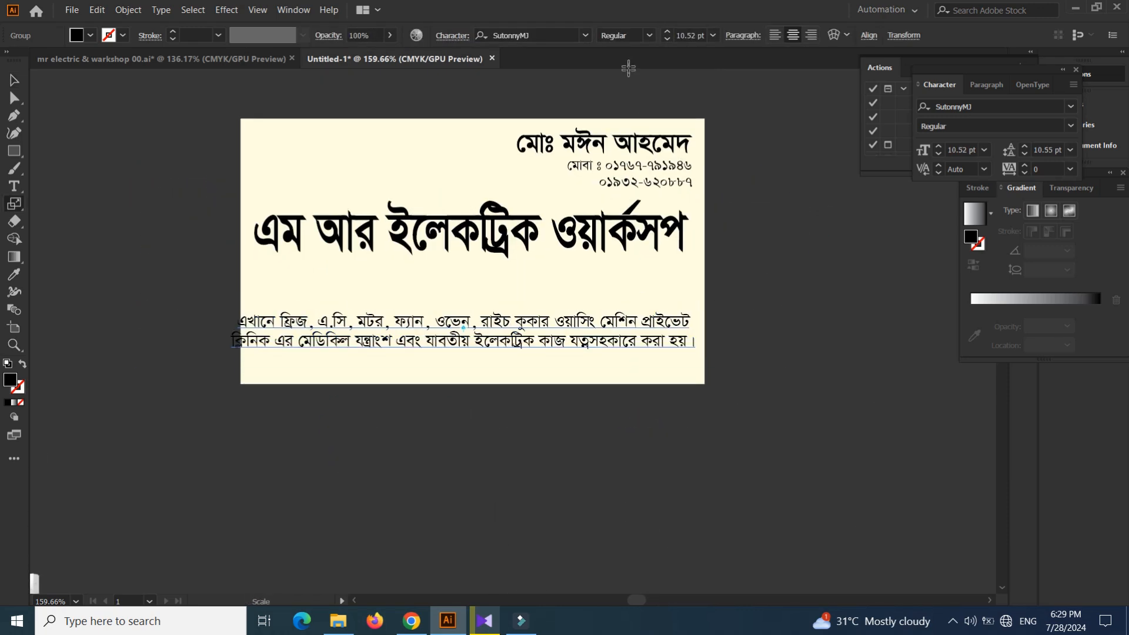
type("Bold")
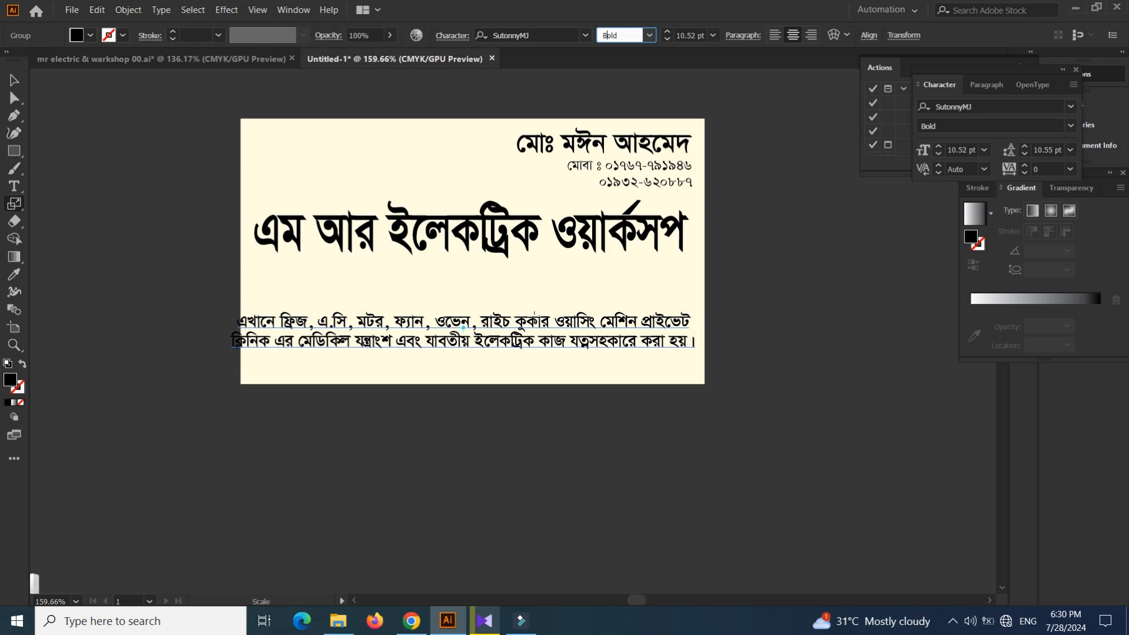
left_click(11, 80)
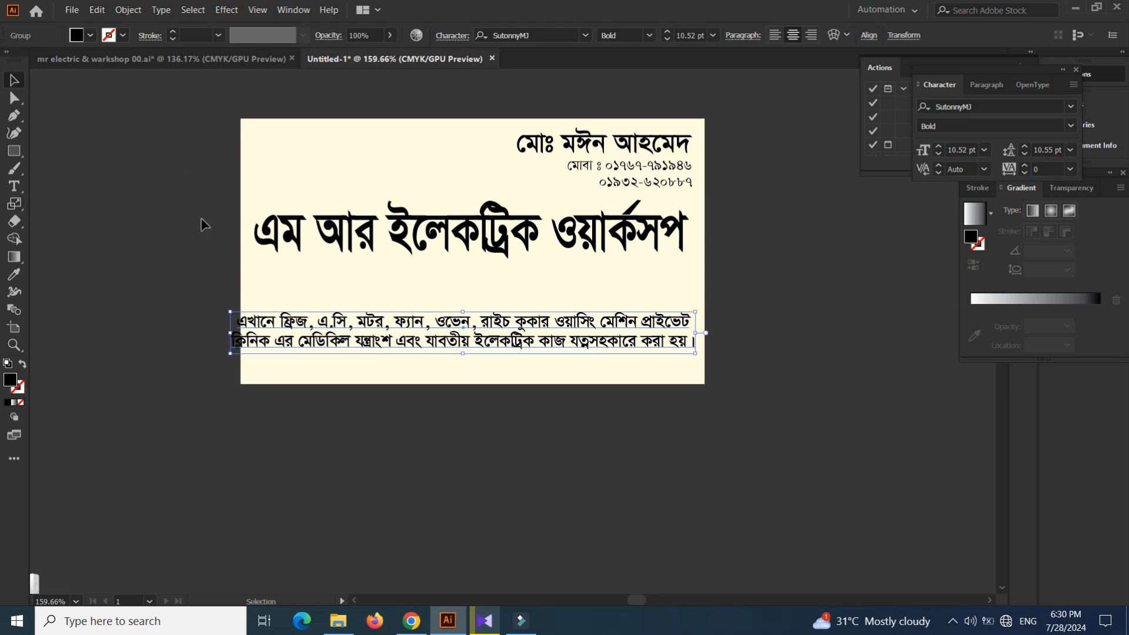
Scale the services text down to 9.9 pt and place it directly beneath the workshop title
left_click(210, 292)
left_click(360, 332)
key("s")
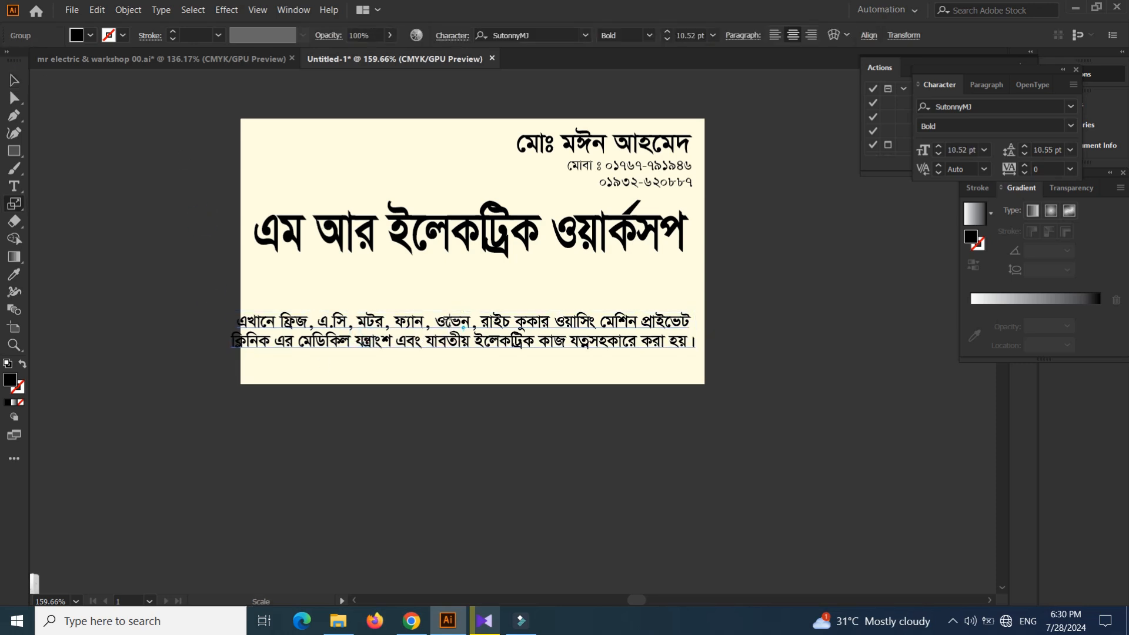
left_click_drag(725, 225, 717, 234)
key("v")
left_click_drag(526, 318, 535, 278)
key("Up")
key("Up")
key("Up")
key("Up")
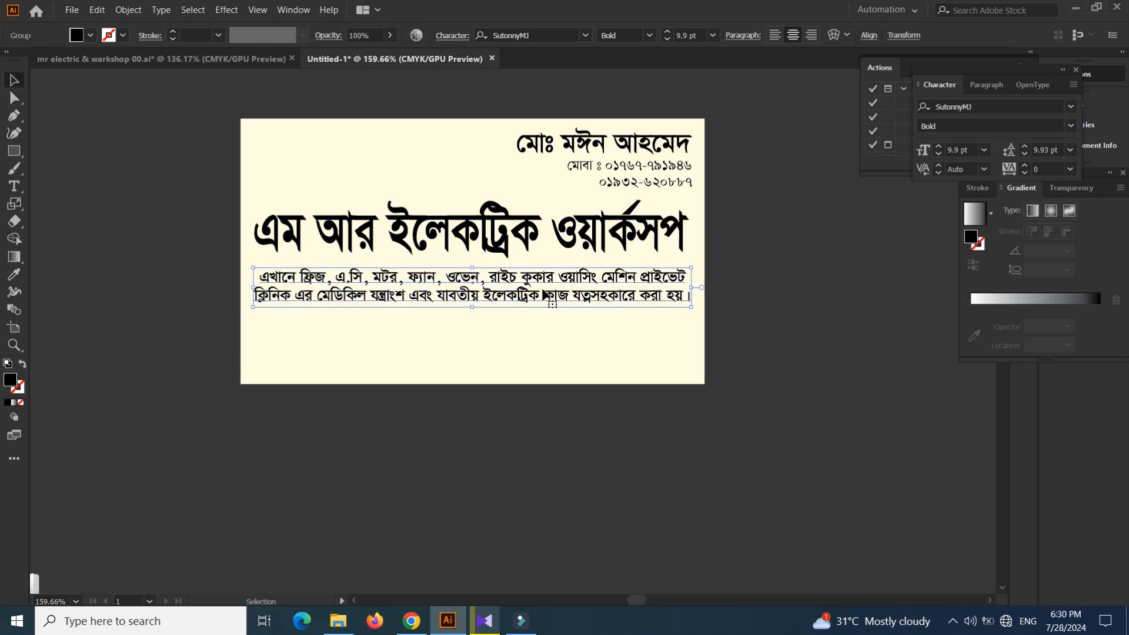
left_click(589, 372)
Try placing the SAMSUNG Service Center lettering and the address line in the card's lower area
scroll(547, 294, "down", 5)
scroll(517, 300, "up", 2)
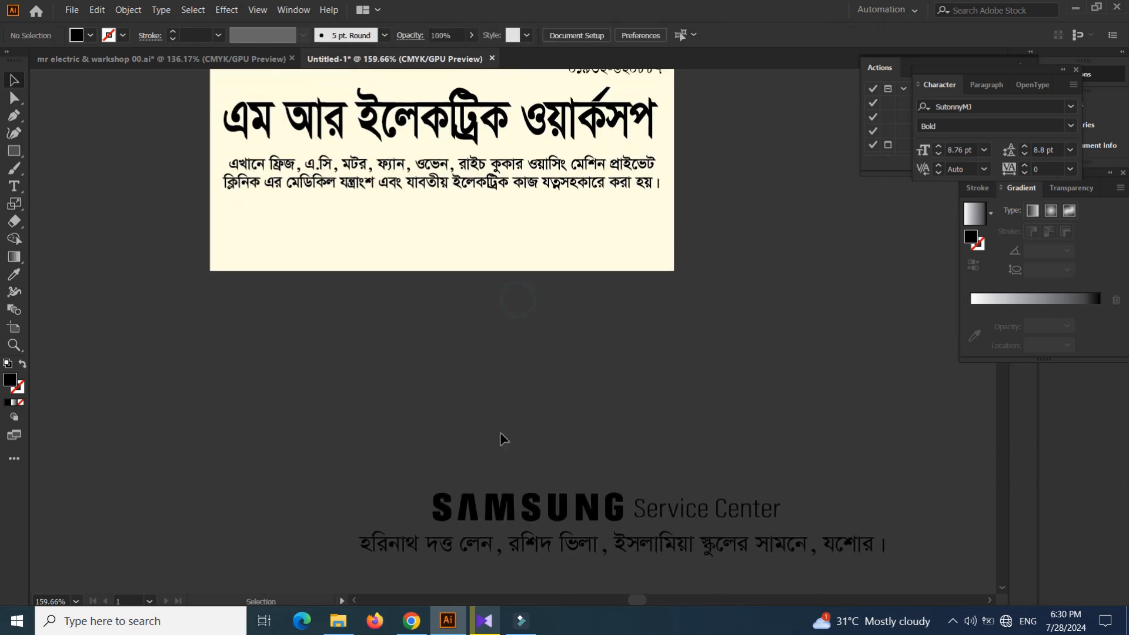
left_click_drag(479, 375, 491, 420)
left_click_drag(545, 466, 504, 316)
left_click_drag(363, 365, 759, 525)
left_click_drag(646, 403, 434, 298)
Move the address line and the SAMSUNG Service Center lettering off the card into the area below it
left_click(788, 348)
left_click(675, 337)
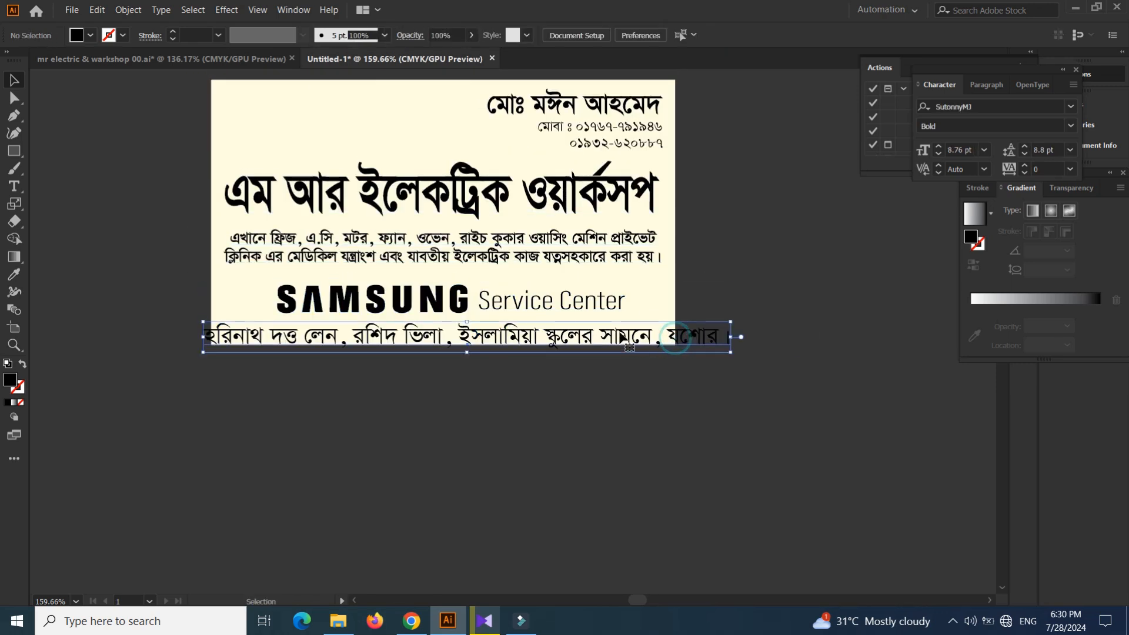
left_click_drag(620, 332, 615, 410)
left_click_drag(333, 297, 693, 373)
left_click(459, 316)
left_click_drag(439, 302, 481, 355)
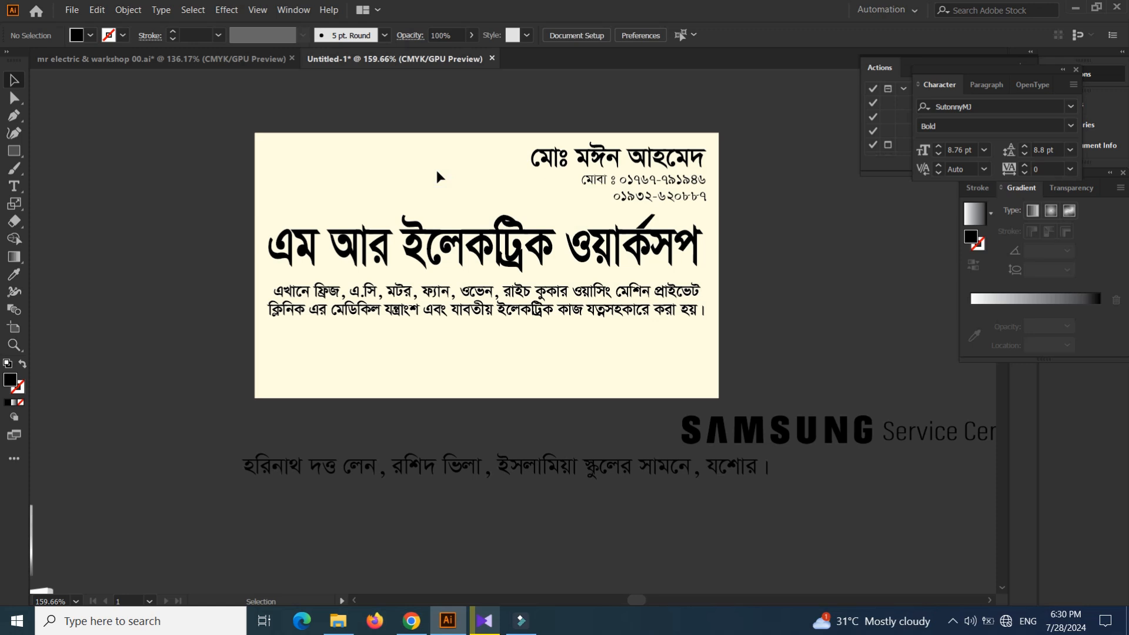
Turn a copy of the card background into a 3.5 × 0.2214 in strip along the card's lower edge and fill it dark blue
left_click(436, 170)
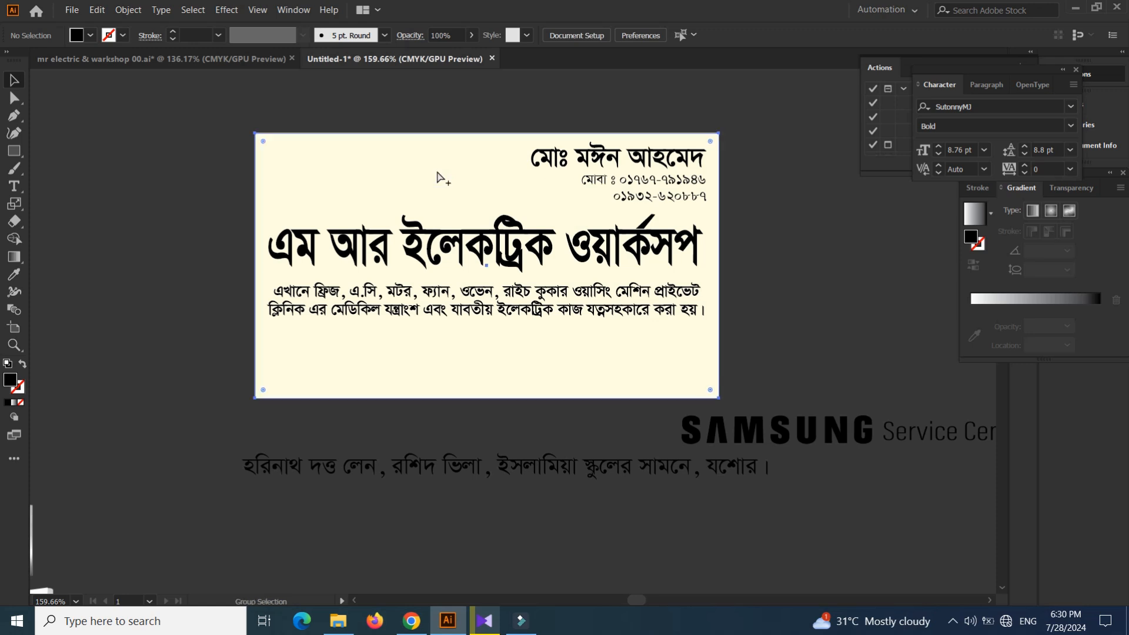
key("a")
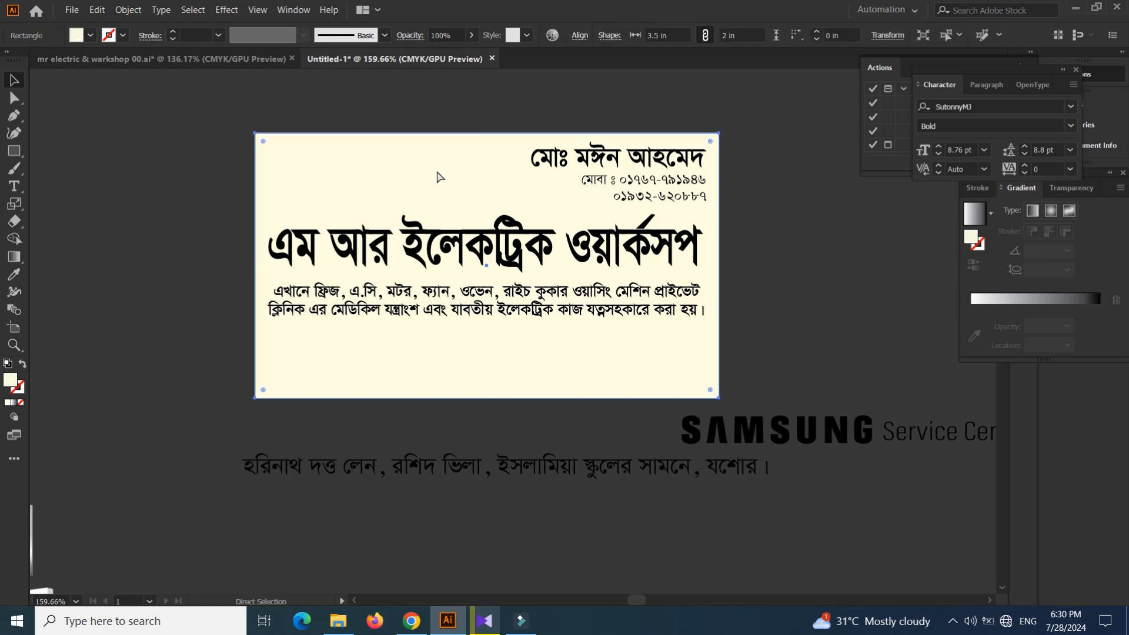
key("v")
left_click_drag(488, 130, 487, 368)
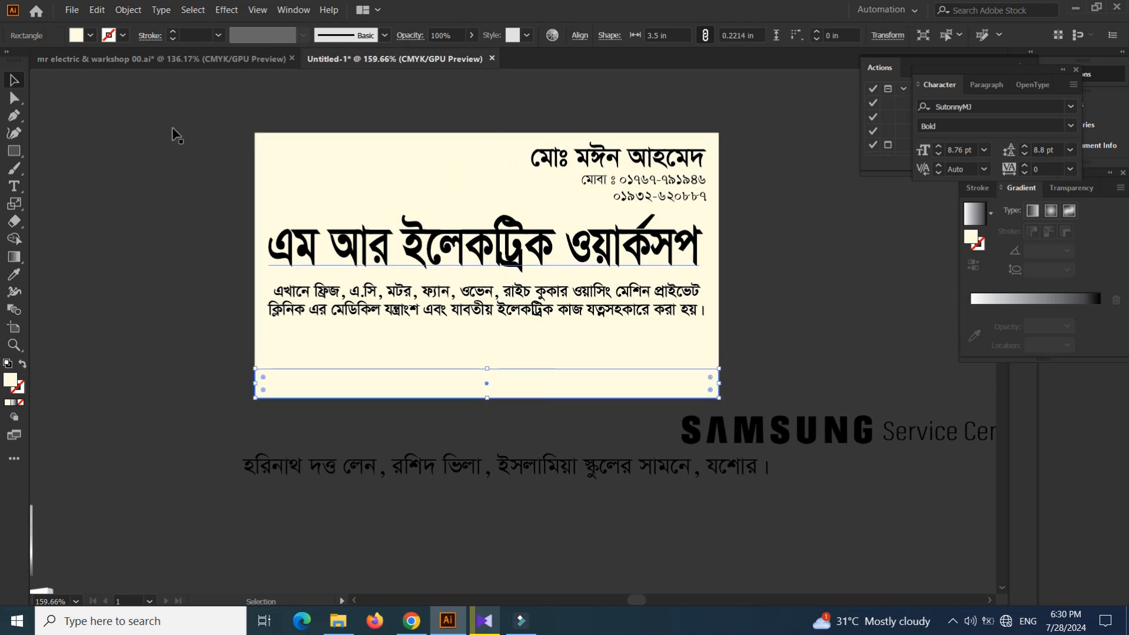
left_click(88, 36)
left_click(91, 61)
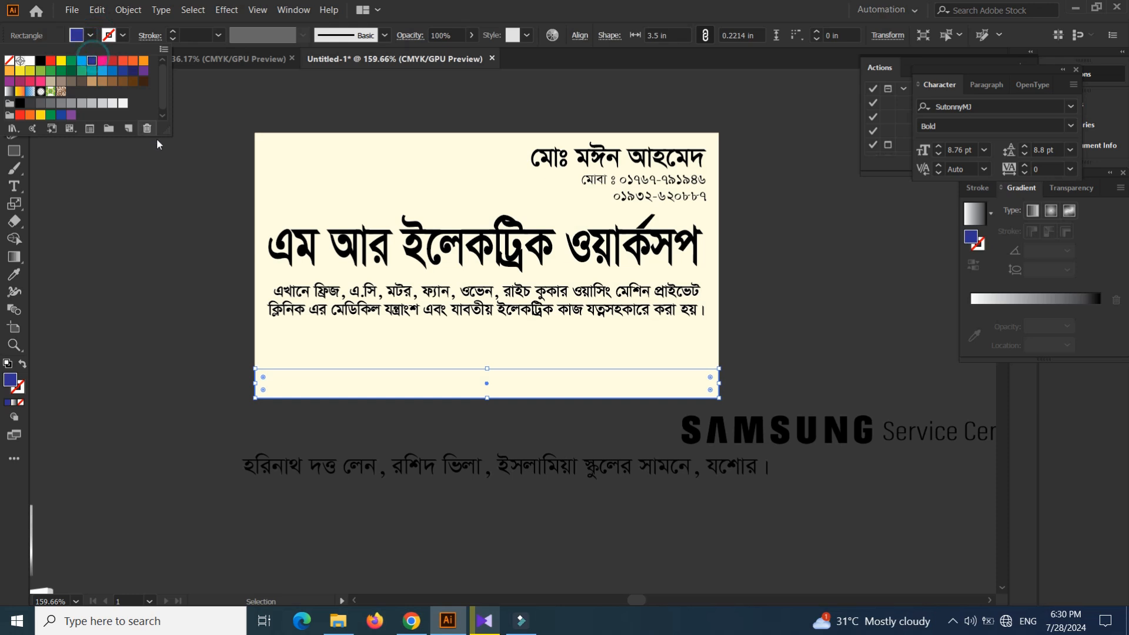
Bring the dark blue strip in front of the card background
right_click(442, 388)
mouse_move(518, 307)
left_click(633, 309)
key("ctrl+z")
right_click(542, 384)
mouse_move(658, 310)
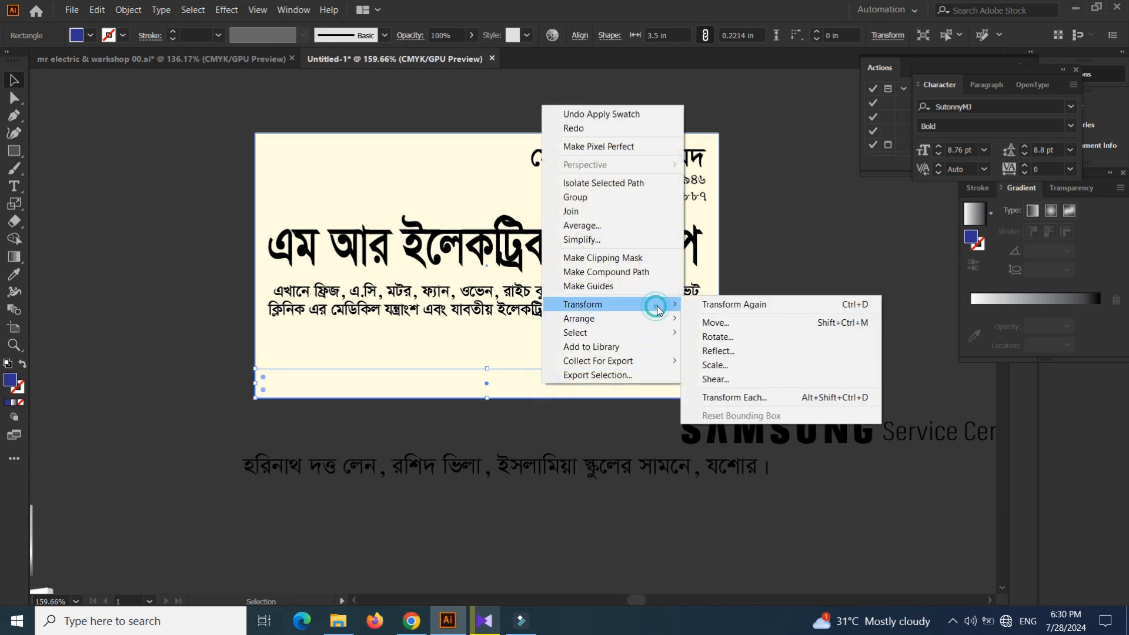
left_click(722, 318)
Move the address line onto the blue strip and scale it to 14.76 pt
left_click_drag(601, 462, 583, 379)
key("s")
left_click_drag(754, 343, 742, 306)
key("v")
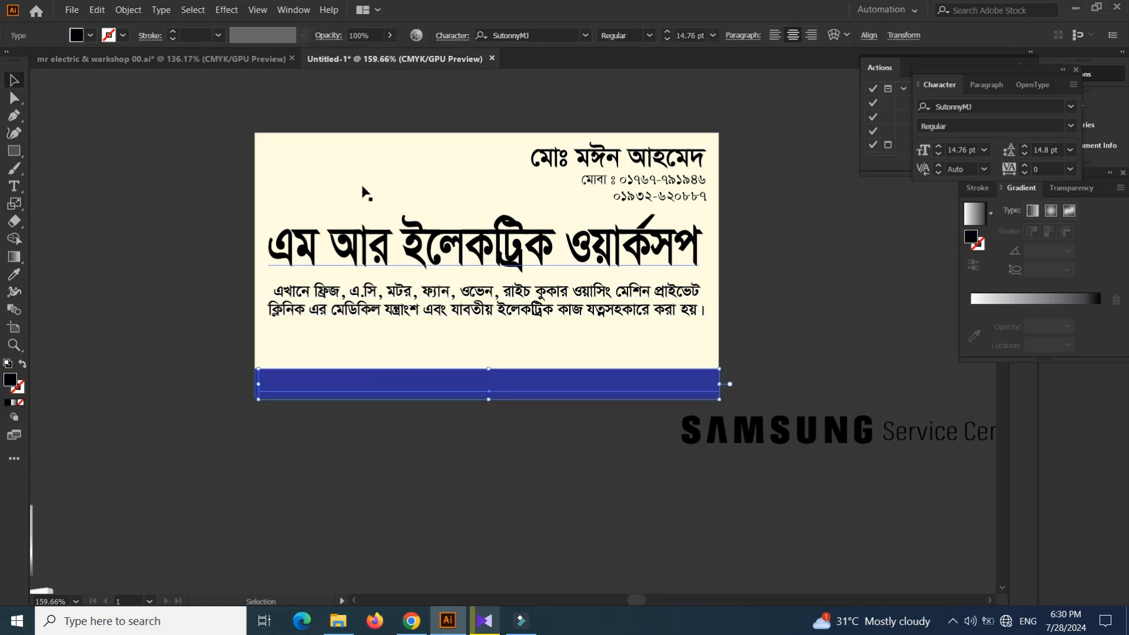
Bring the address line to the front, sample the card's cream colour for it and scale it to 14.3 pt
key("ctrl+shift+]")
key("p")
key("i")
left_click(329, 166)
key("s")
left_click_drag(770, 225, 745, 222)
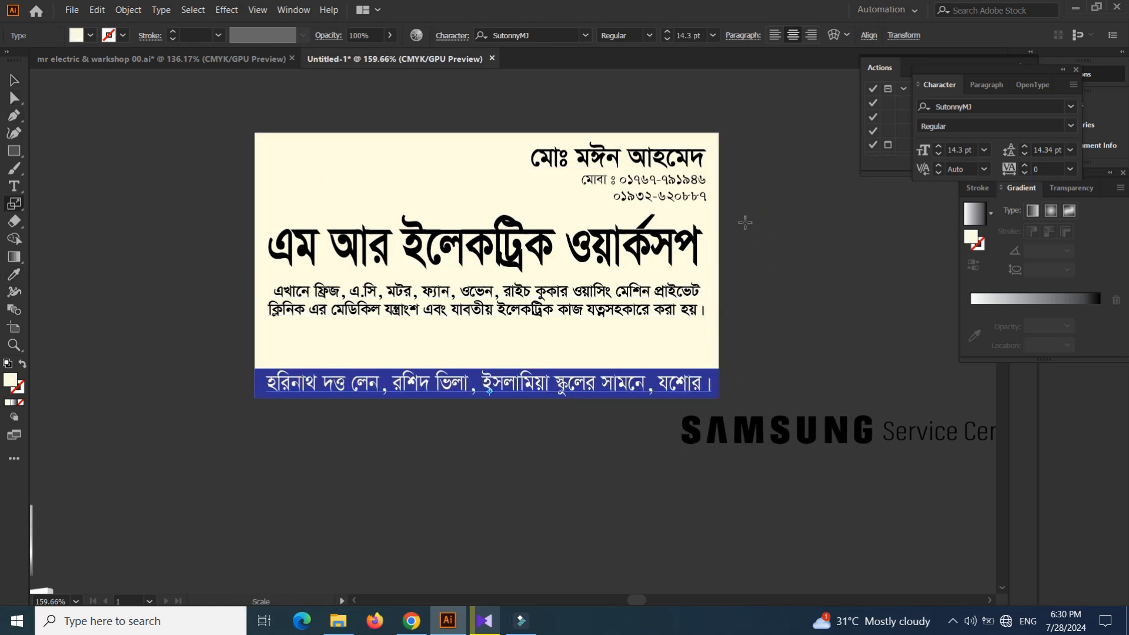
Make the address line Bold
left_click(637, 33)
type("B")
key("Down")
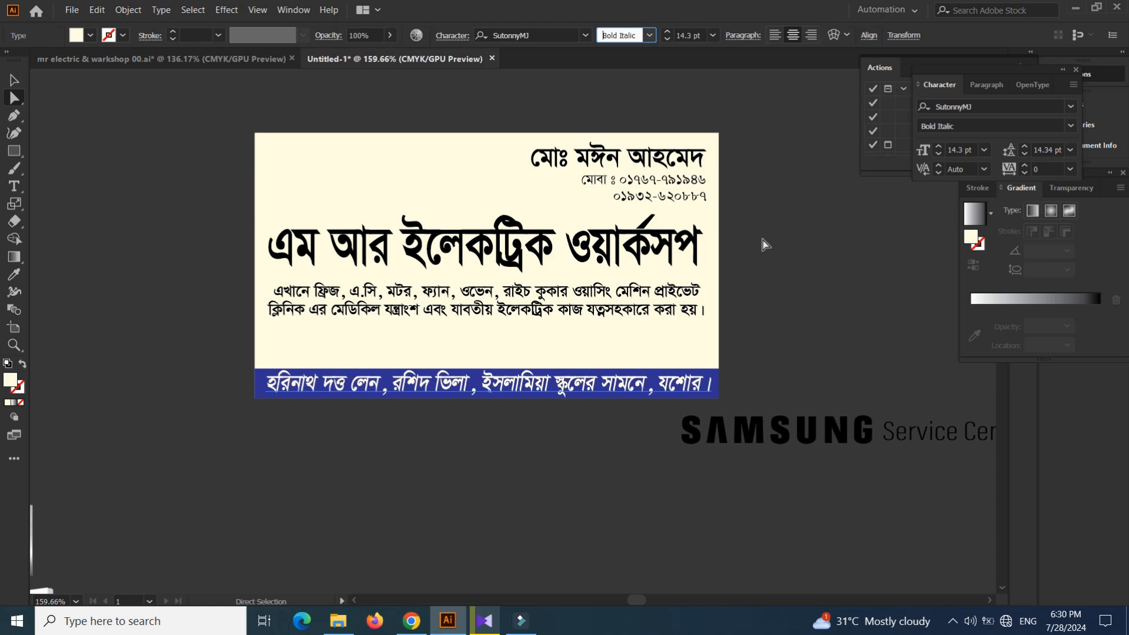
key("Up")
left_click(555, 407)
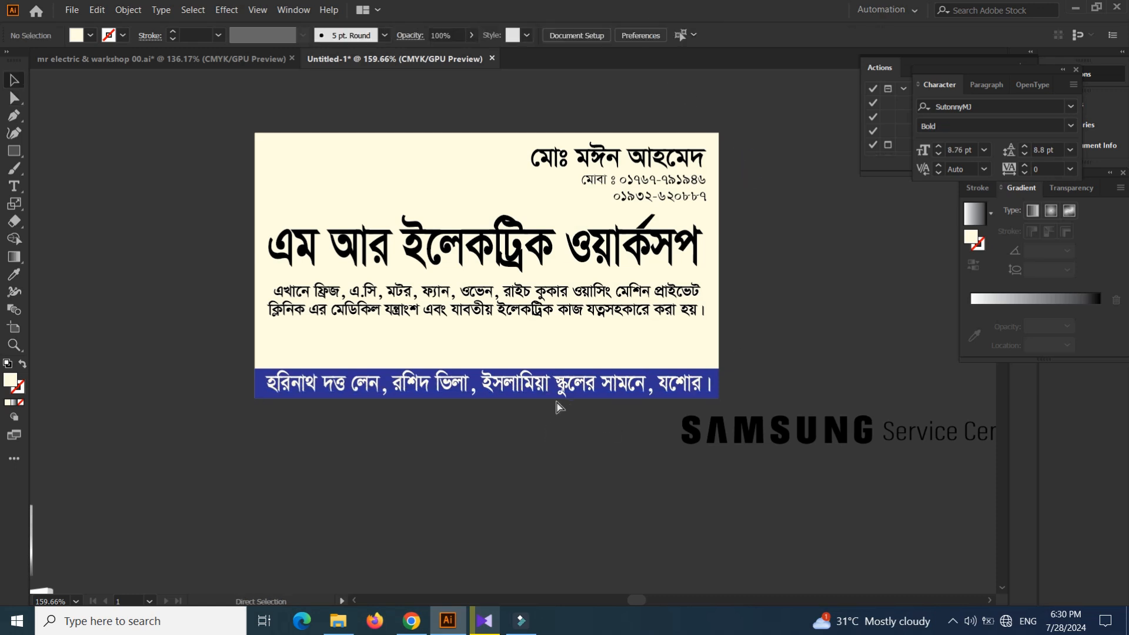
Hide the address line and increase the blue strip's height to 0.2652 in
scroll(572, 407, "up", 2)
key("a")
left_click(254, 377)
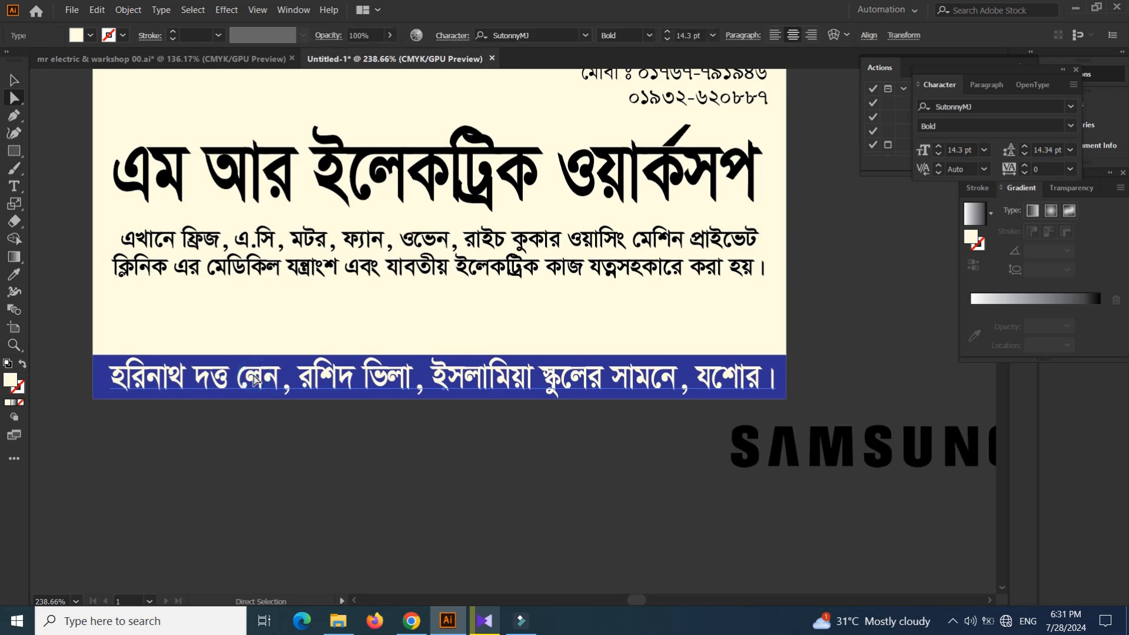
key("Delete")
left_click(252, 378)
key("v")
left_click_drag(439, 355, 440, 345)
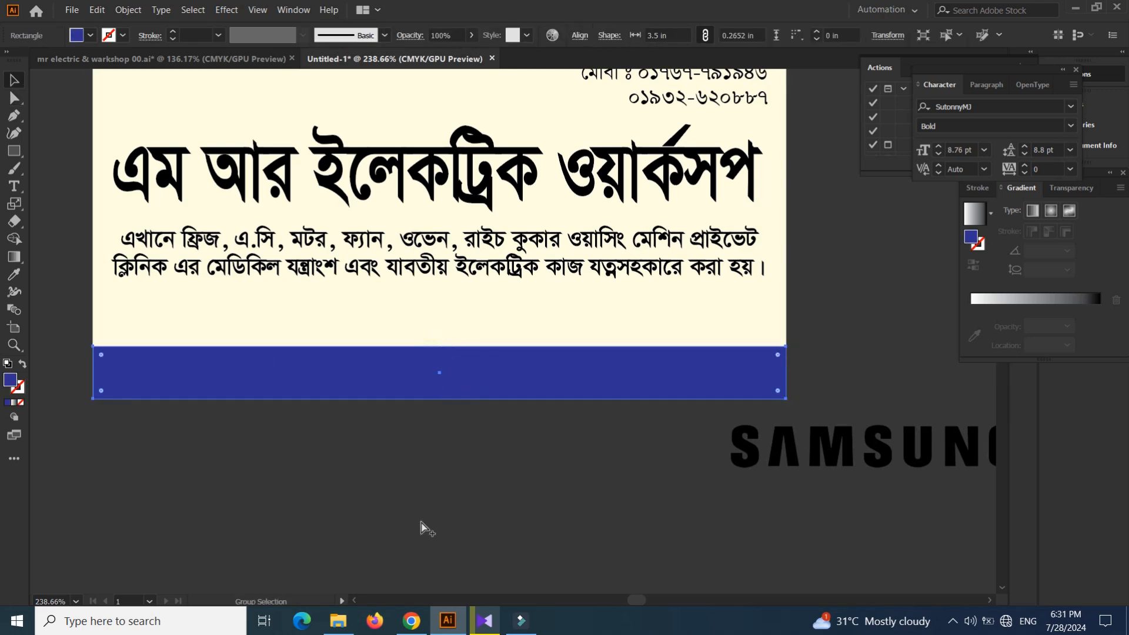
Show the hidden address line again and shift it slightly upward to centre it in the blue strip
key("ctrl+alt+3")
left_click(485, 439)
left_click(581, 375)
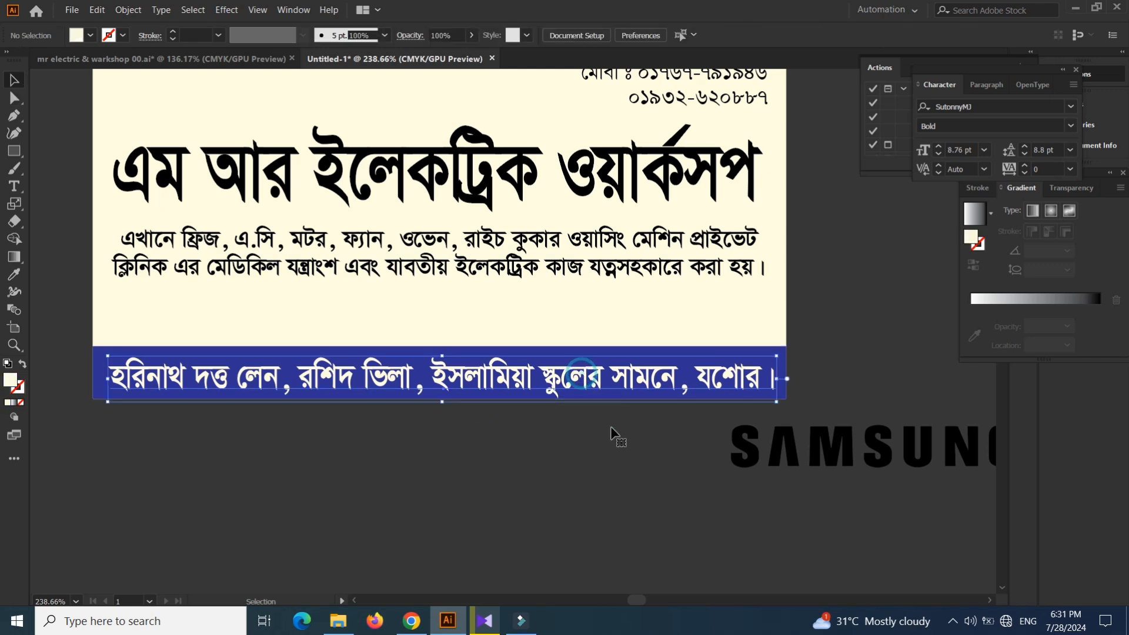
left_click(605, 441)
Place the SAMSUNG Service Center lettering between the services text and the blue strip, scaled to 2.3627 in wide
left_click(853, 447)
left_click_drag(829, 448, 300, 312)
key("s")
left_click_drag(715, 188, 685, 201)
key("v")
left_click_drag(570, 311, 573, 318)
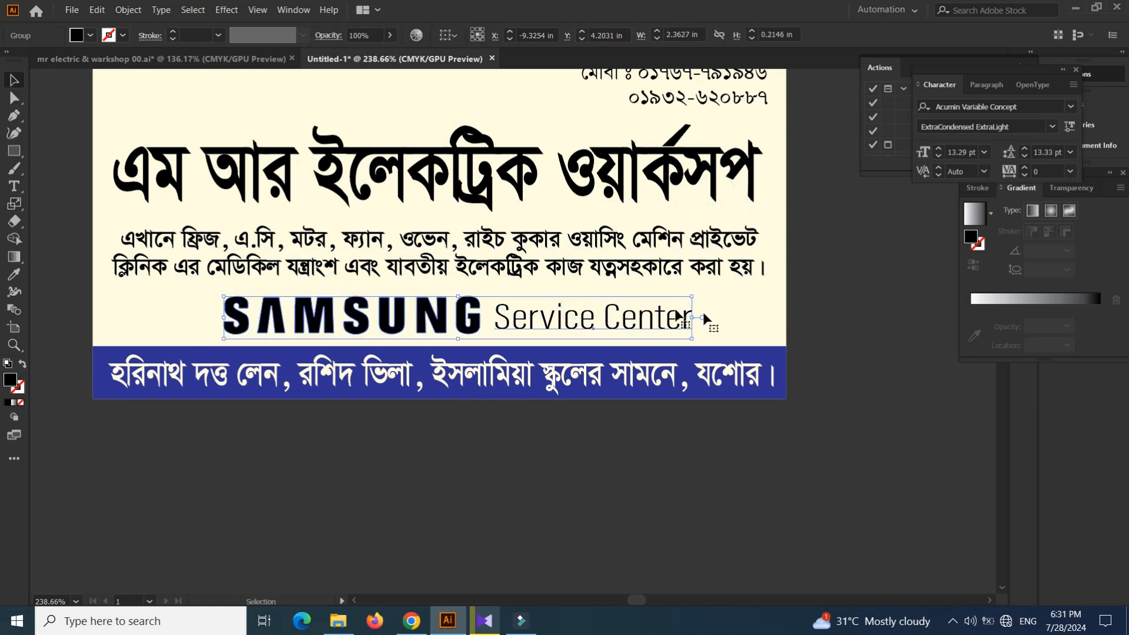
left_click(556, 462)
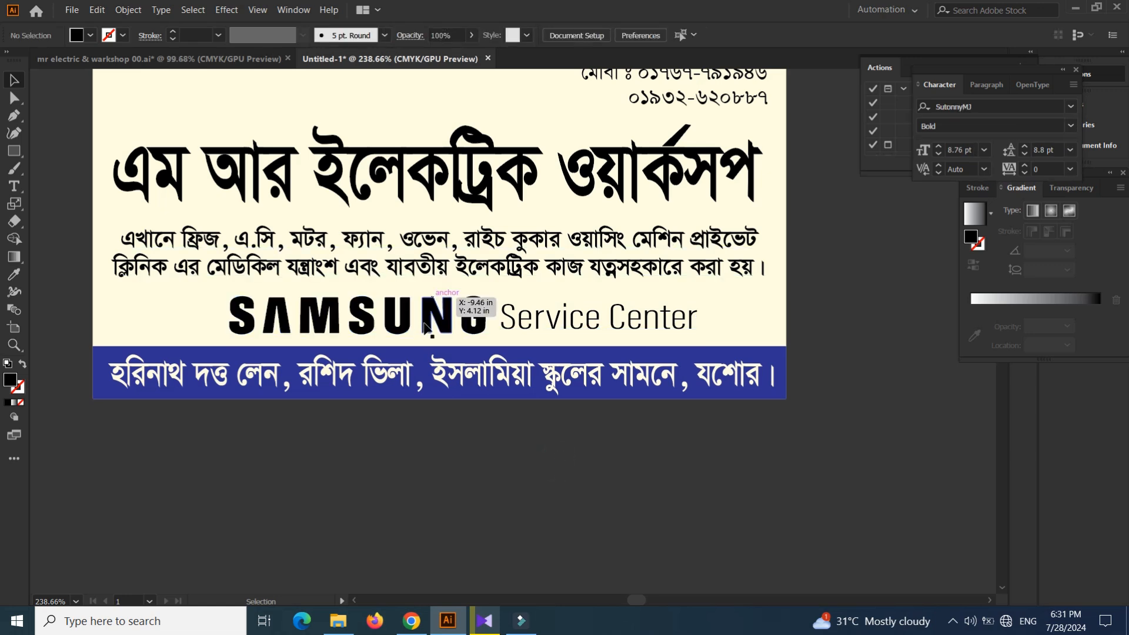
Duplicate the blue strip directly above itself and narrow the copy to 2.7544 in wide
left_click(96, 365)
left_click_drag(109, 355, 116, 305)
left_click_drag(783, 317, 712, 322)
key("ctrl+shift+a")
Cut the narrower blue panel and paste it behind the SAMSUNG Service Center lettering
left_click(636, 332)
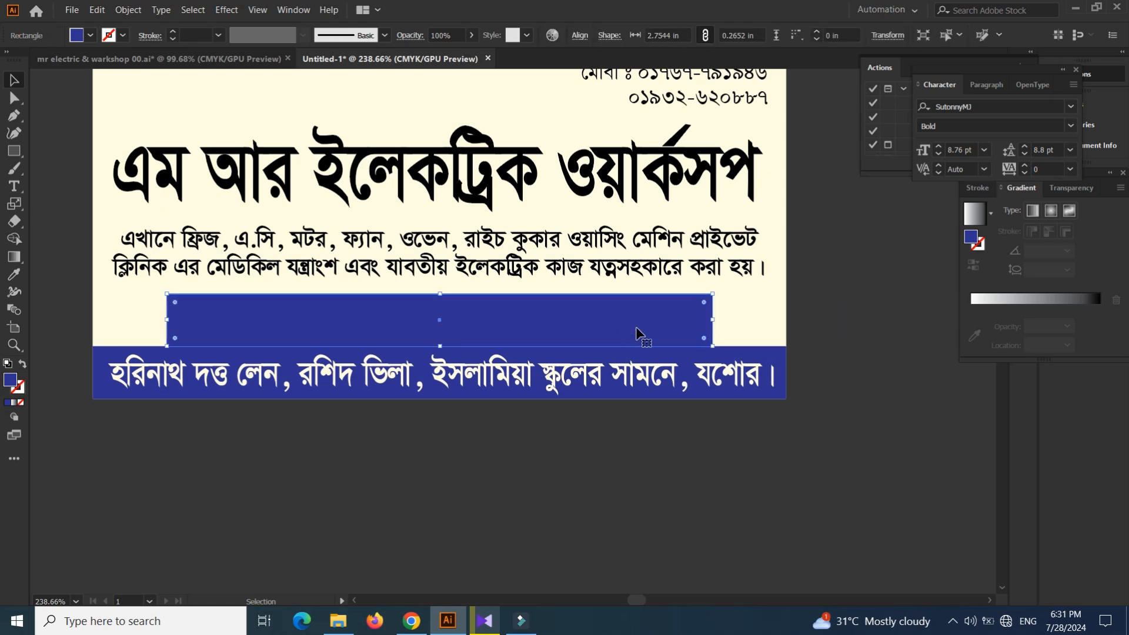
key("Delete")
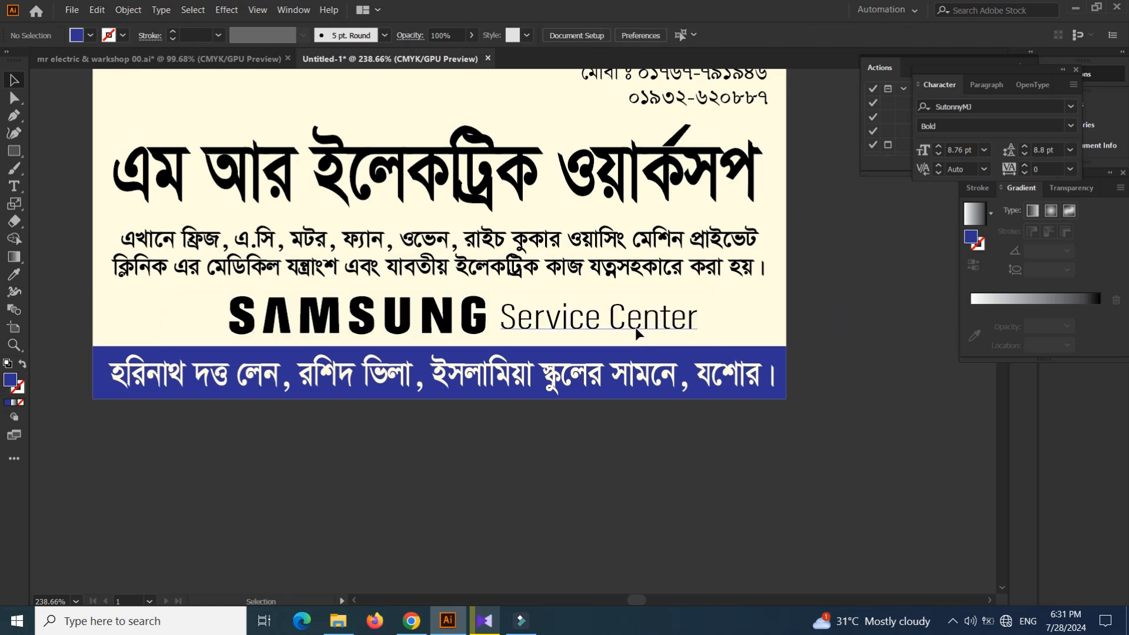
left_click(637, 333)
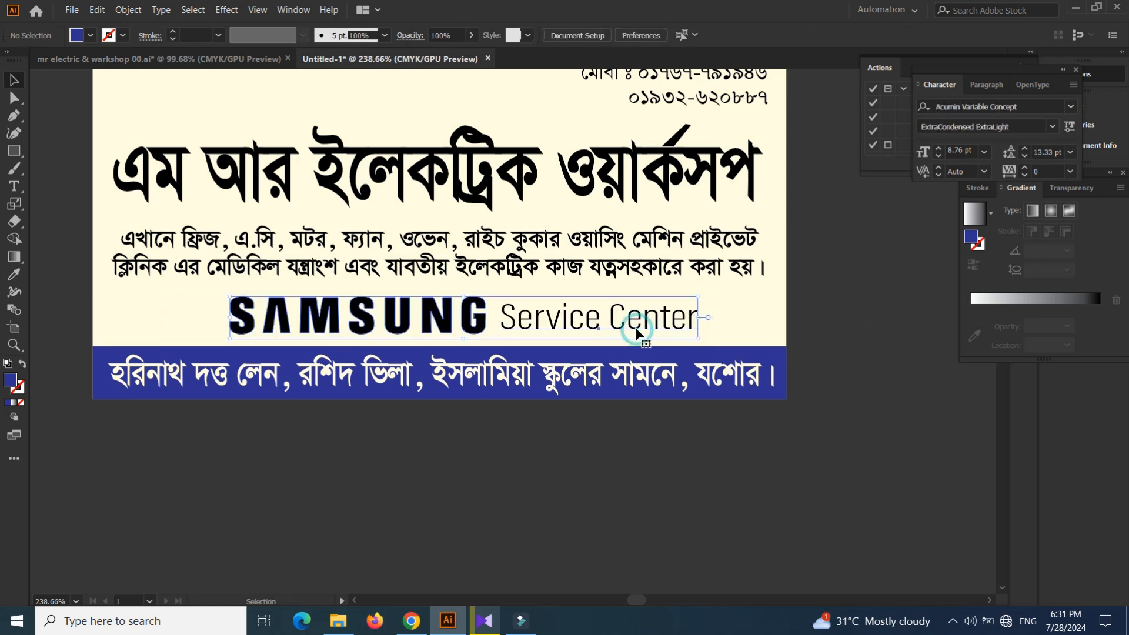
right_click(447, 318)
mouse_move(567, 478)
left_click(634, 478)
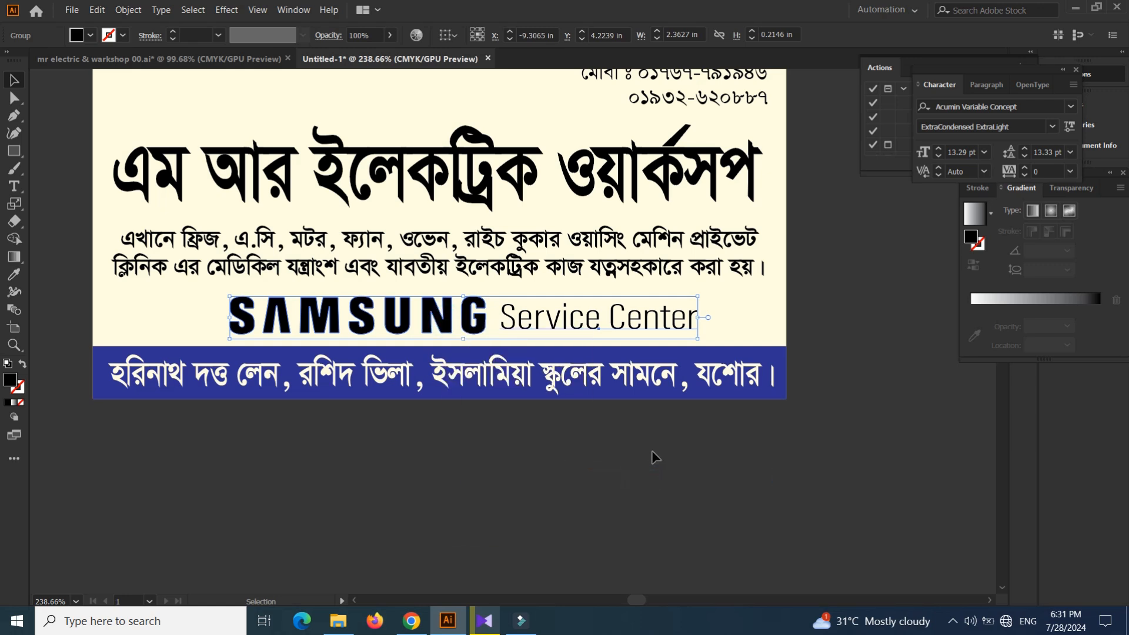
key("ctrl+b")
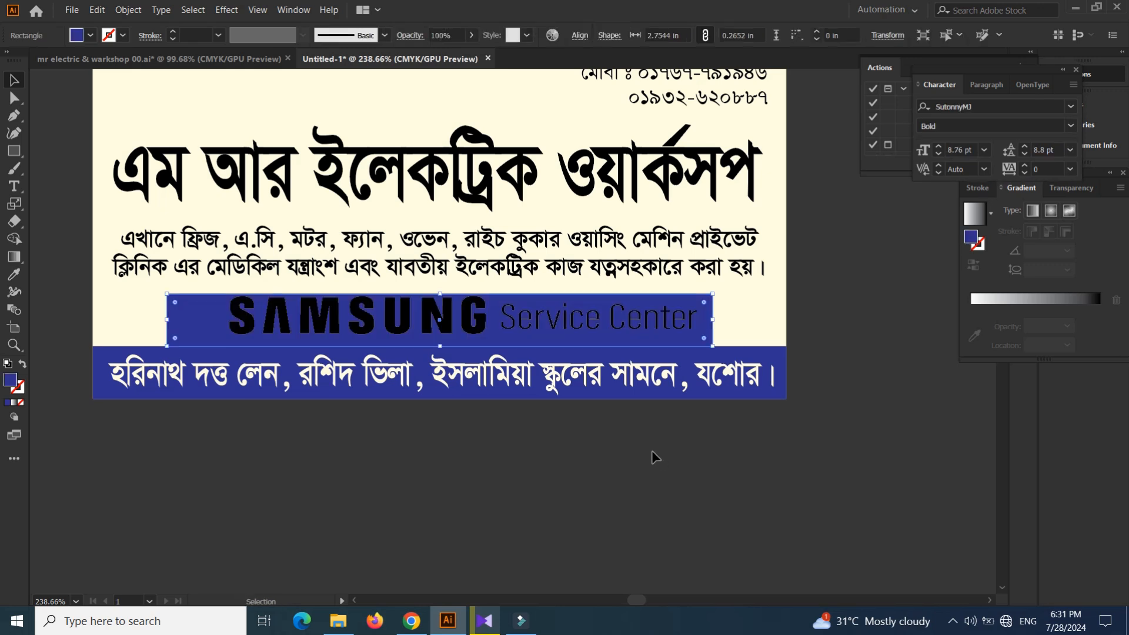
Narrow the blue panel behind the SAMSUNG lettering to 2.6343 in wide
left_click(305, 448)
left_click(197, 307)
key("s")
left_click_drag(777, 241, 762, 242)
key("v")
left_click(429, 440)
Centre the SAMSUNG Service Center lettering on the blue panel and fill it white
left_click_drag(458, 325, 438, 331)
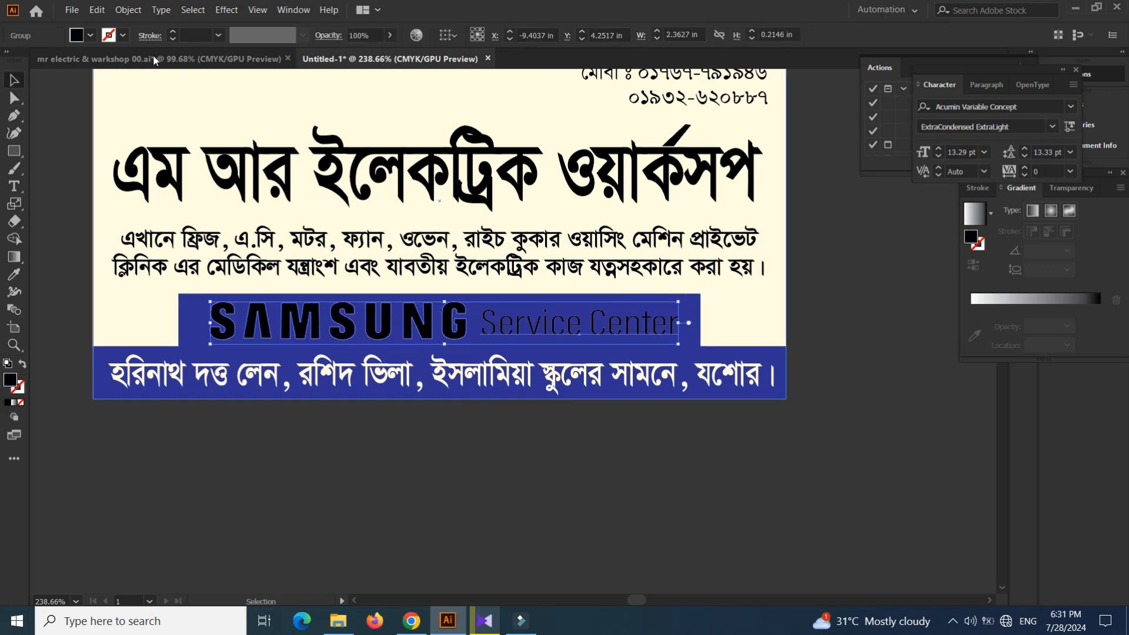
left_click(89, 35)
left_click(31, 60)
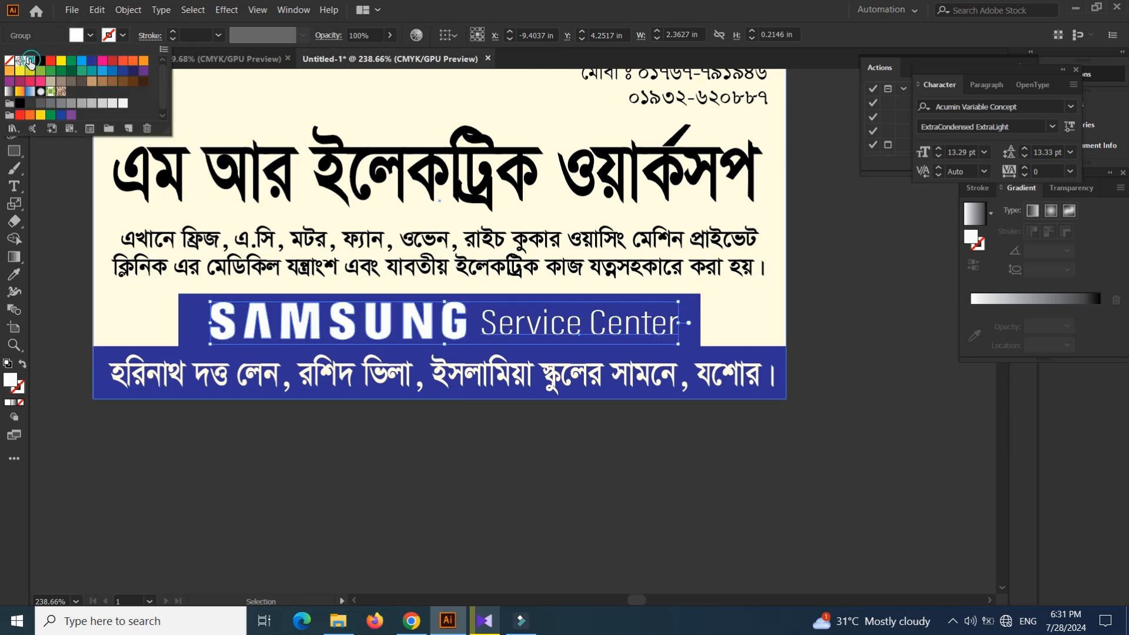
left_click(281, 438)
Try a yellow fill on the panel behind the SAMSUNG lettering
left_click(187, 312)
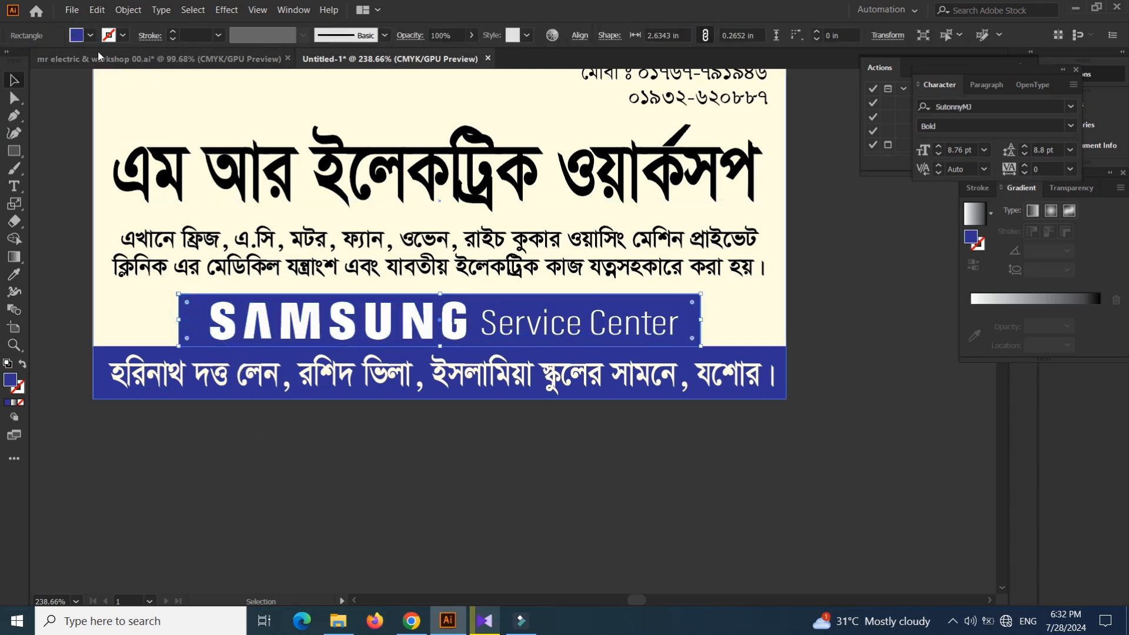
left_click(89, 35)
left_click(62, 58)
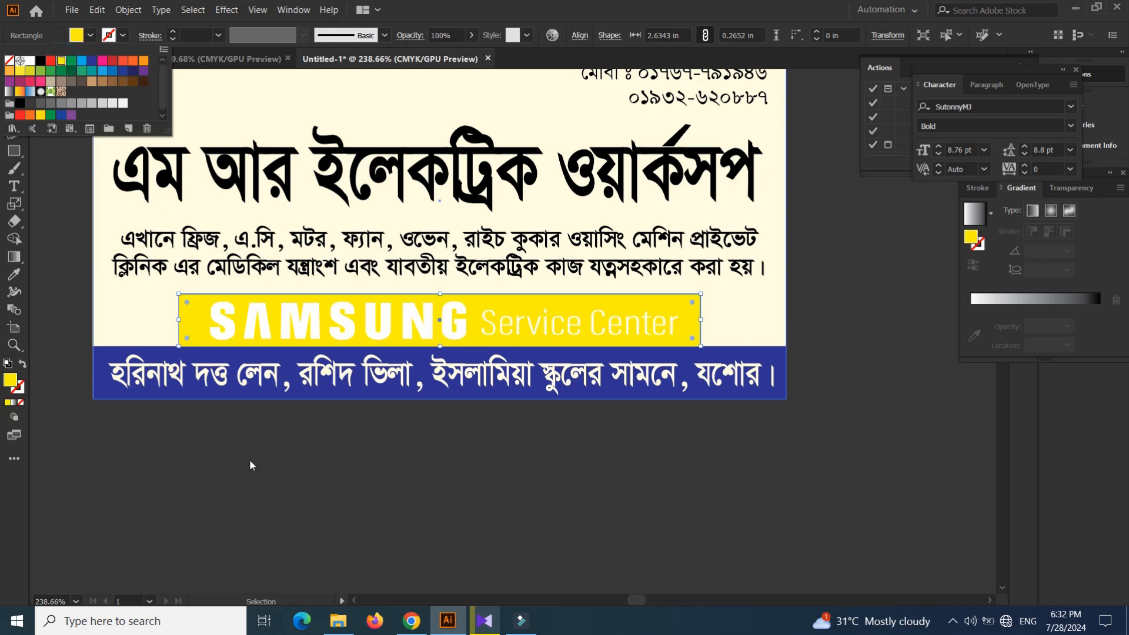
left_click(245, 455)
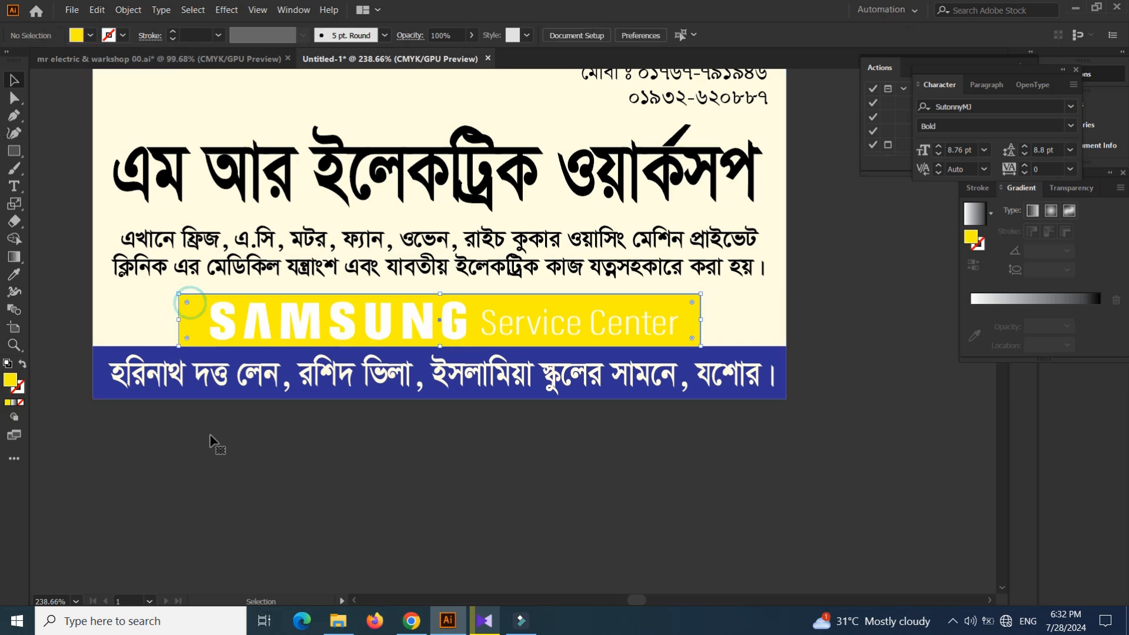
Round the two upper corners of the SAMSUNG panel to a radius of 0.21 in
key("a")
left_click(142, 467)
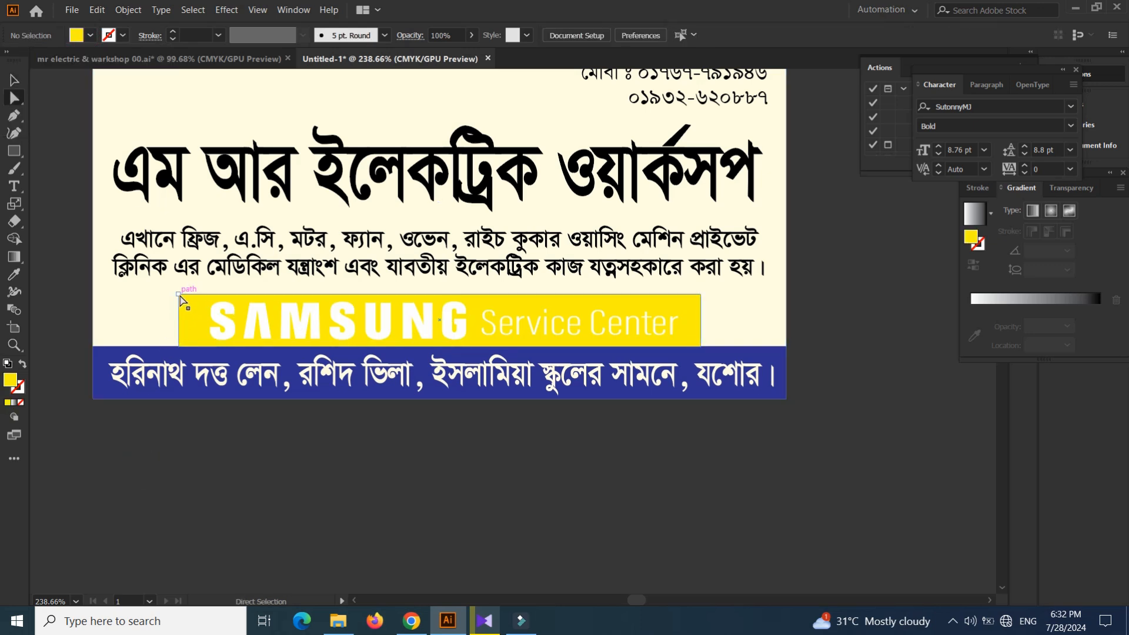
left_click(180, 296)
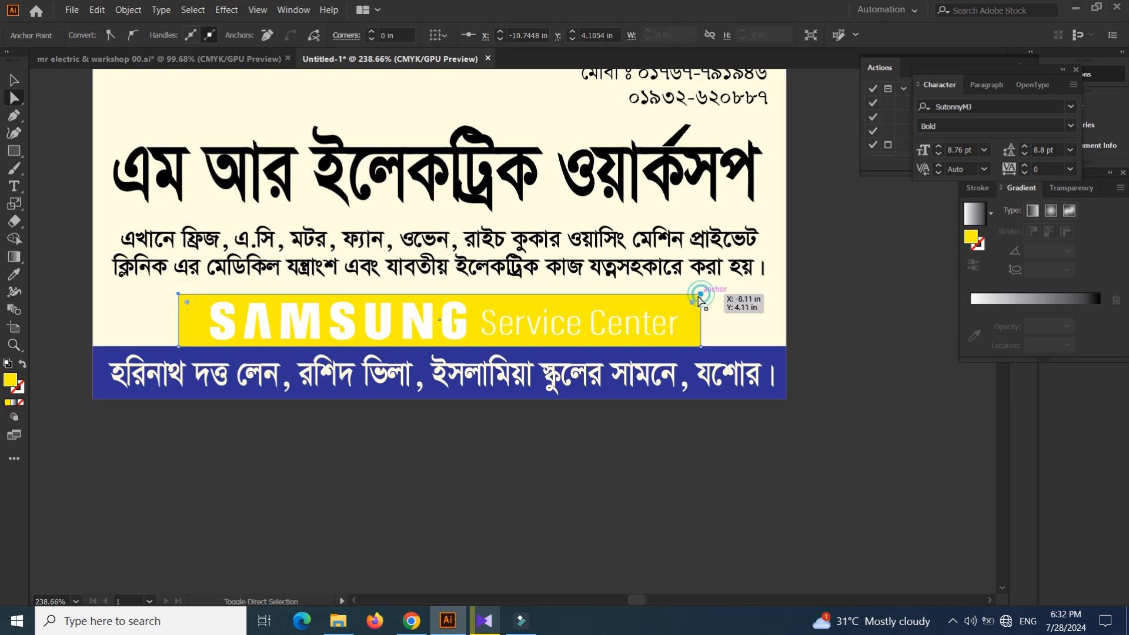
left_click(701, 295, "shift")
left_click_drag(692, 302, 654, 336)
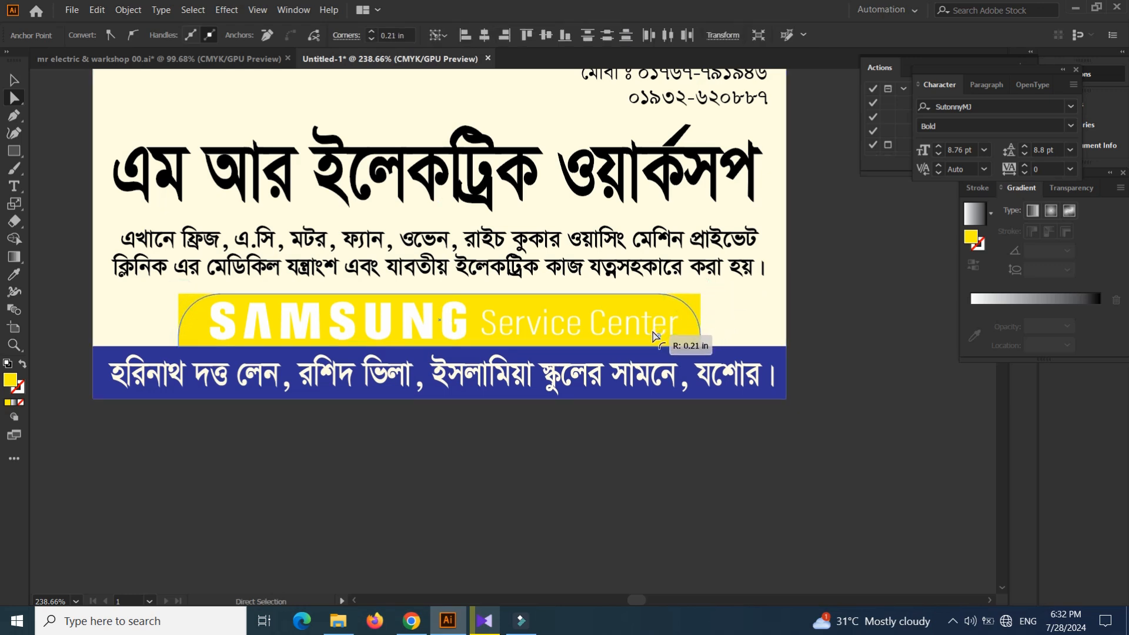
key("v")
left_click(651, 432)
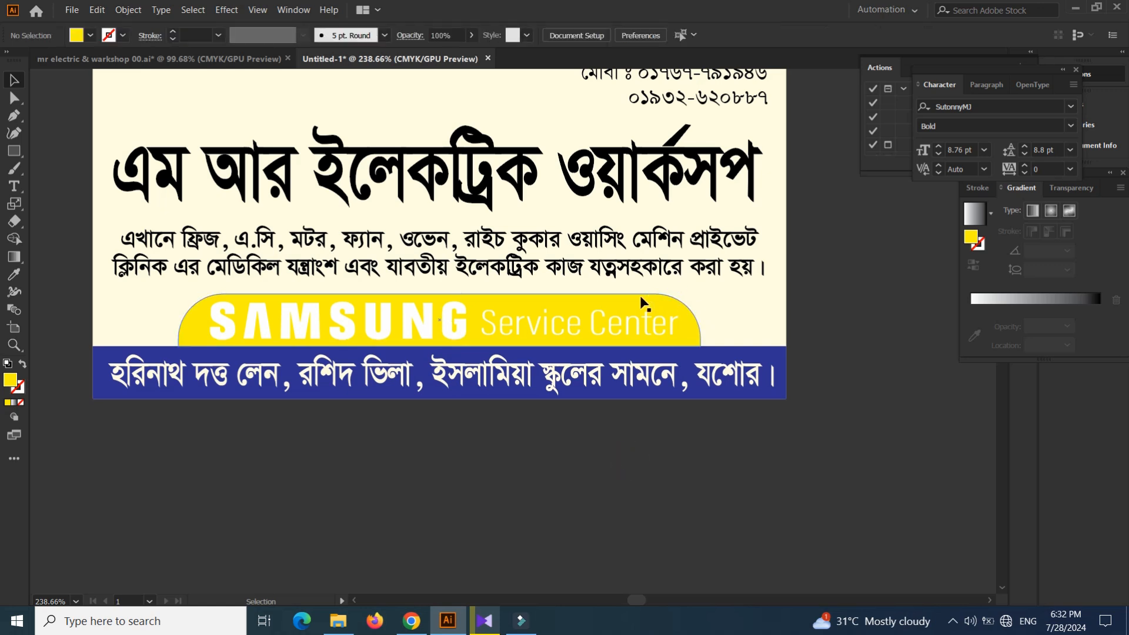
Fill the rounded panel behind the SAMSUNG lettering with green
left_click(83, 35)
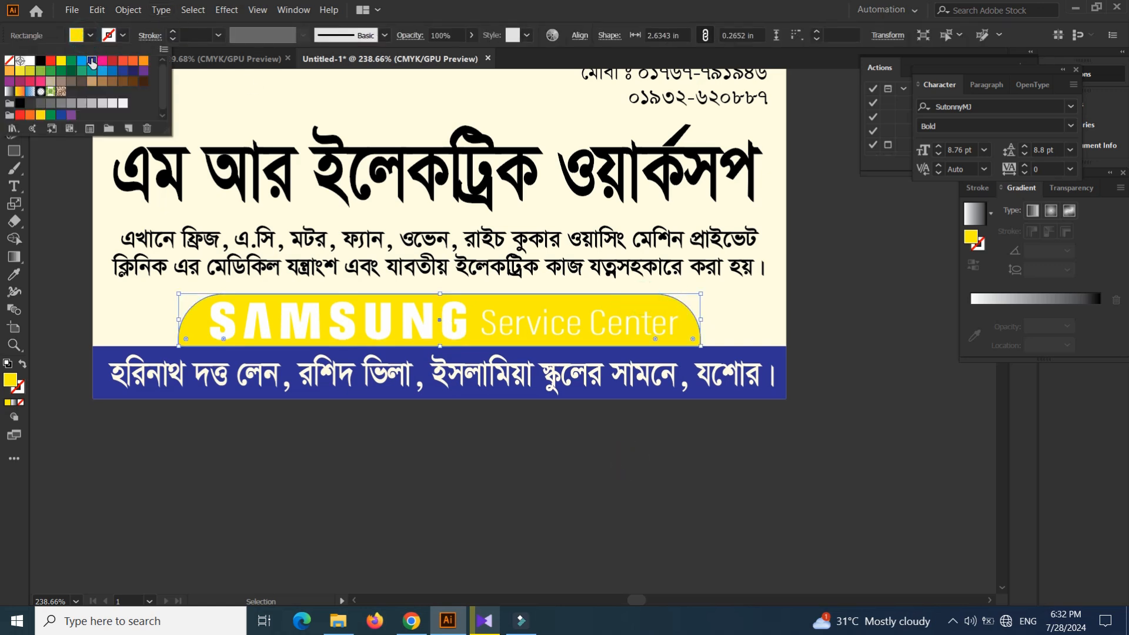
left_click(92, 62)
left_click(70, 61)
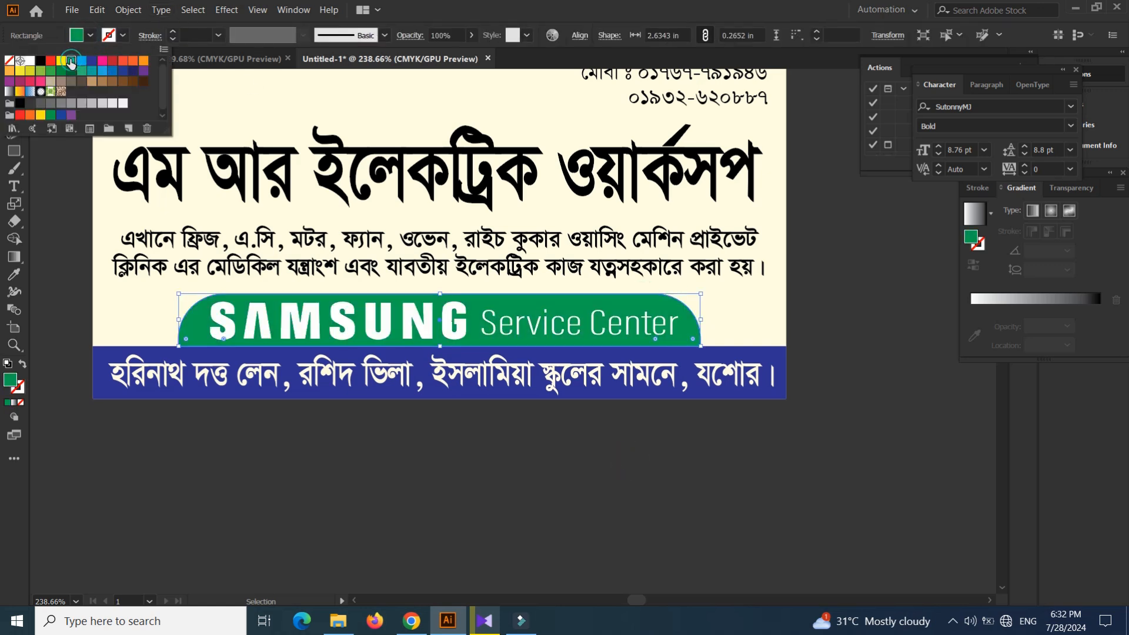
left_click(535, 449)
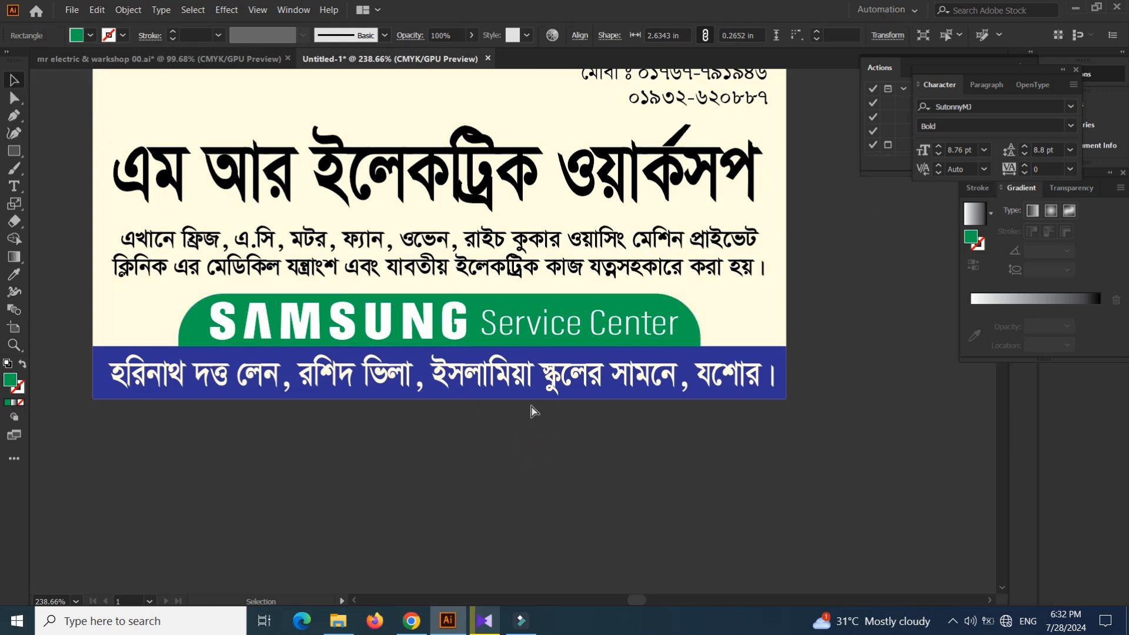
Fill the full-width address strip with the same green as the SAMSUNG panel
left_click(591, 332)
key("a")
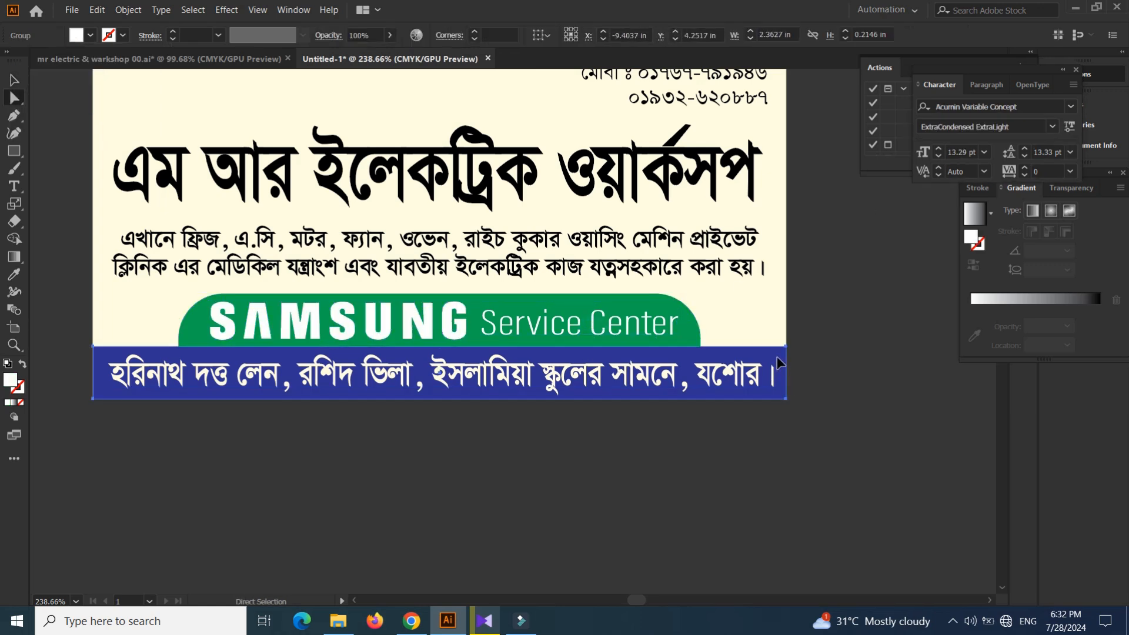
left_click(777, 358)
key("o")
left_click(668, 294)
key("ctrl+z")
key("a")
left_click(77, 35)
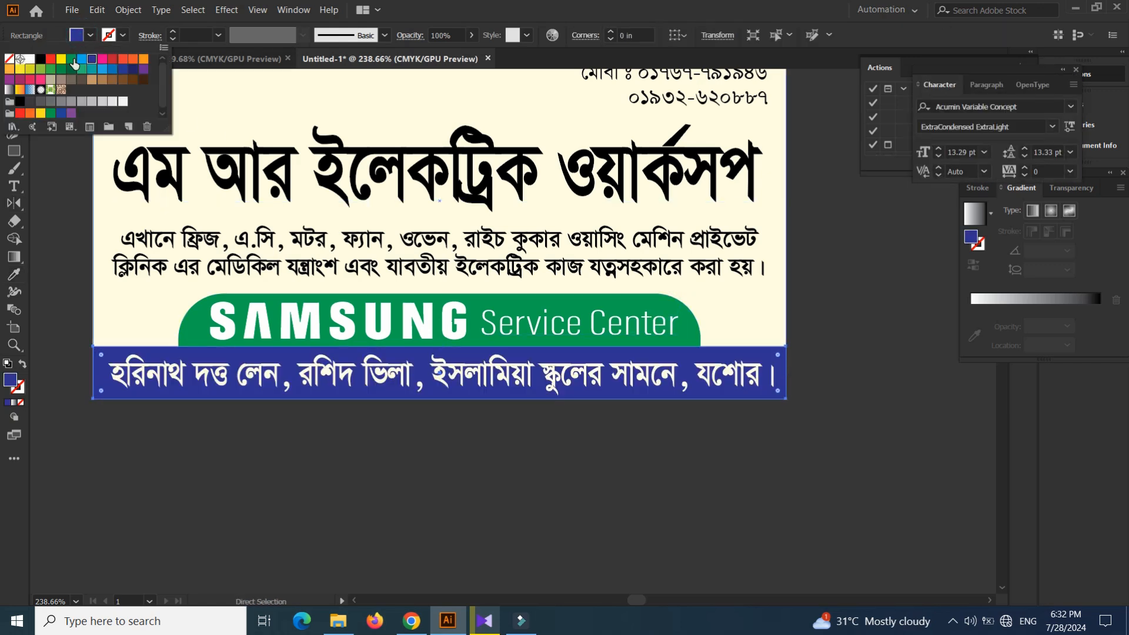
left_click(73, 60)
key("v")
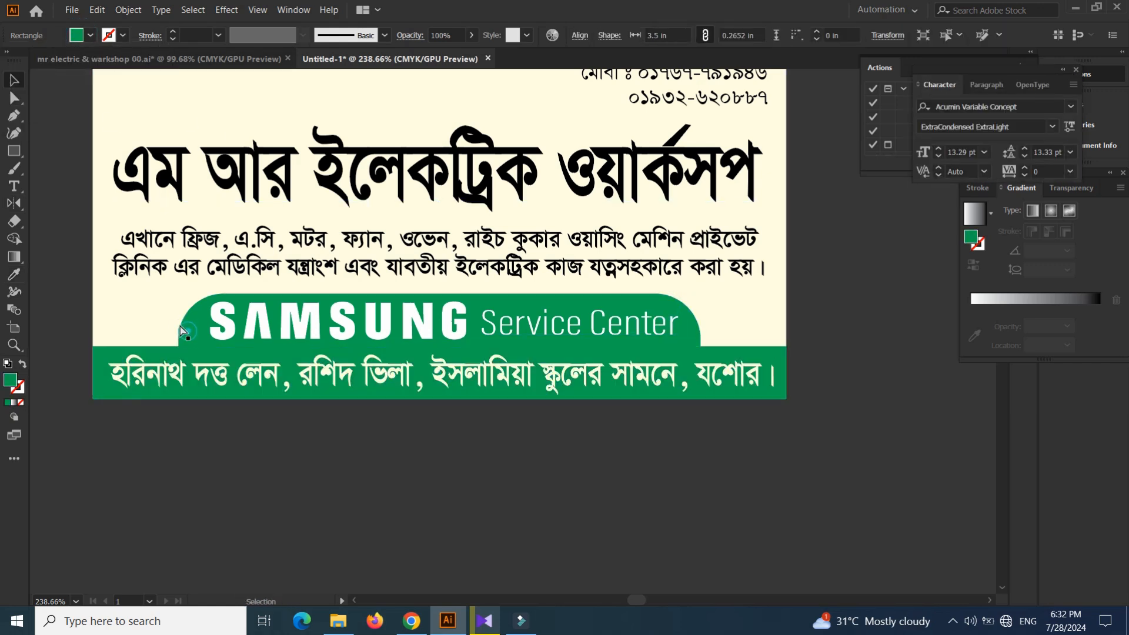
Try a yellow fill on the rounded panel behind the SAMSUNG lettering, then fill it with orange
key("a")
left_click(187, 331)
left_click(90, 36)
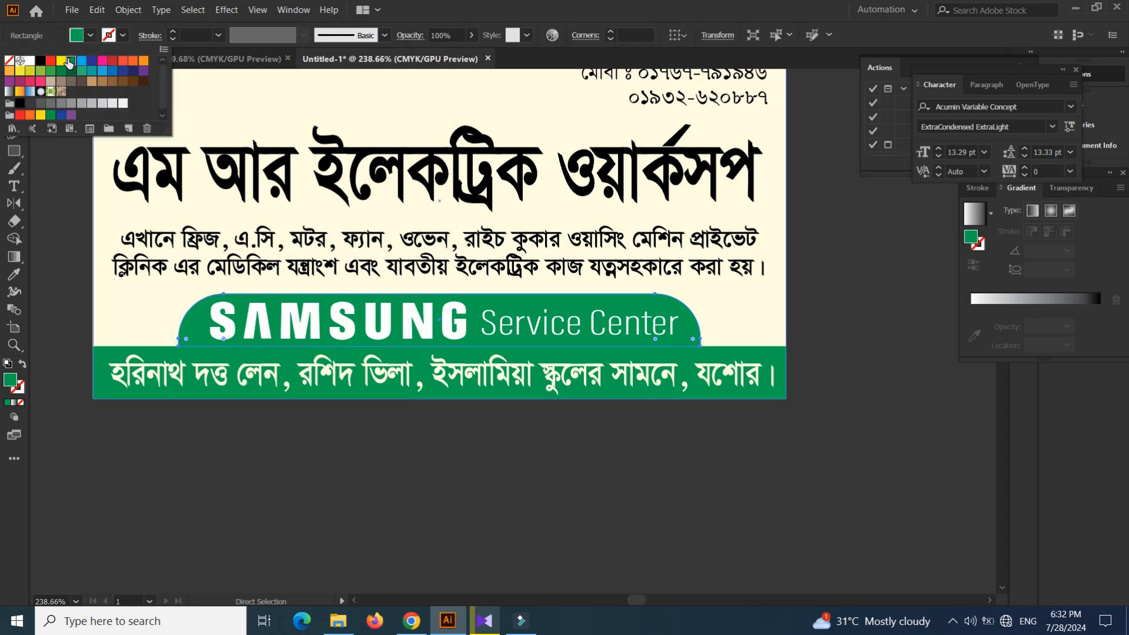
left_click(61, 61)
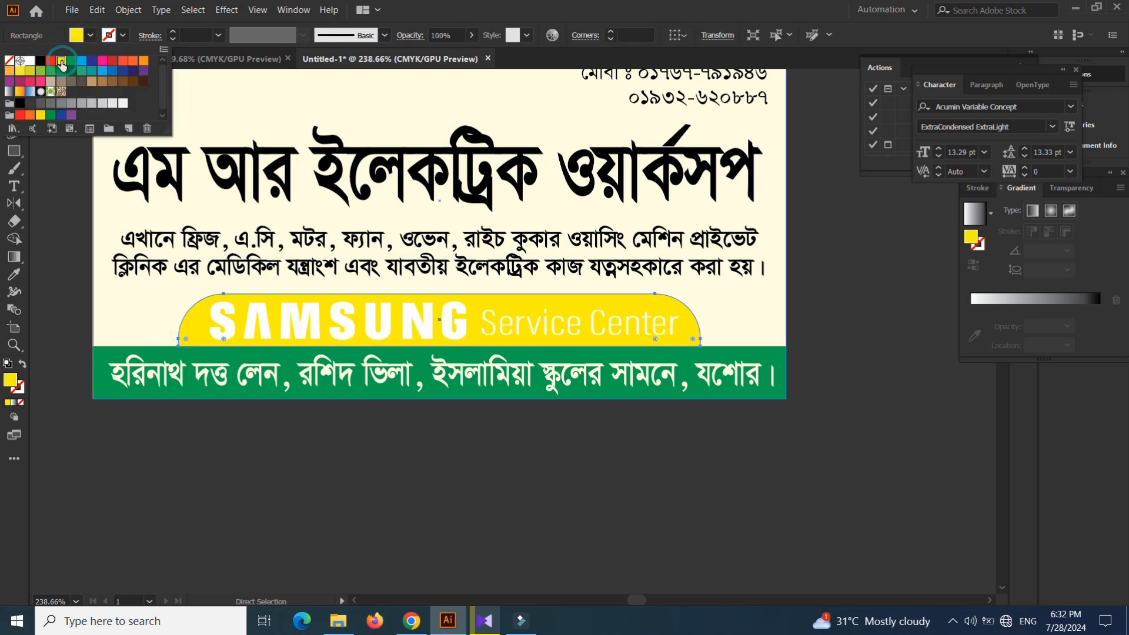
left_click(143, 61)
left_click(375, 448)
Scale the SAMSUNG Service Center lettering down to about 2.23 in wide inside the orange panel
key("v")
left_click(425, 324)
key("s")
left_click_drag(719, 232, 704, 226)
key("v")
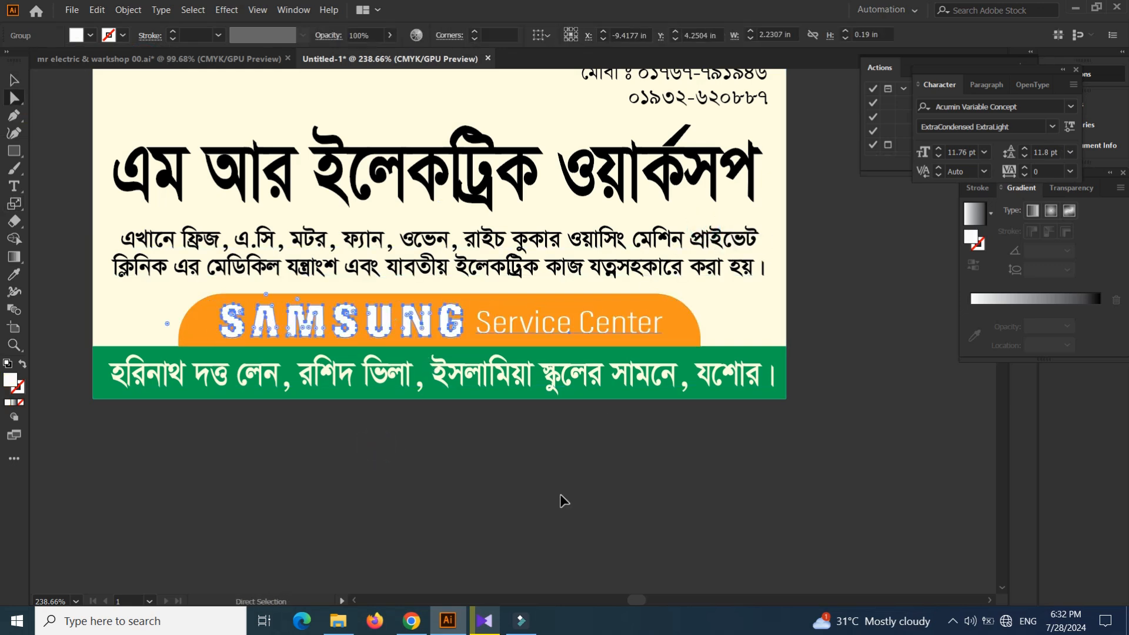
left_click(562, 496)
Change the font of the "Service Center" text beside the SAMSUNG lettering to Arial Bold
left_click(593, 328)
left_click_drag(709, 267, 524, 244)
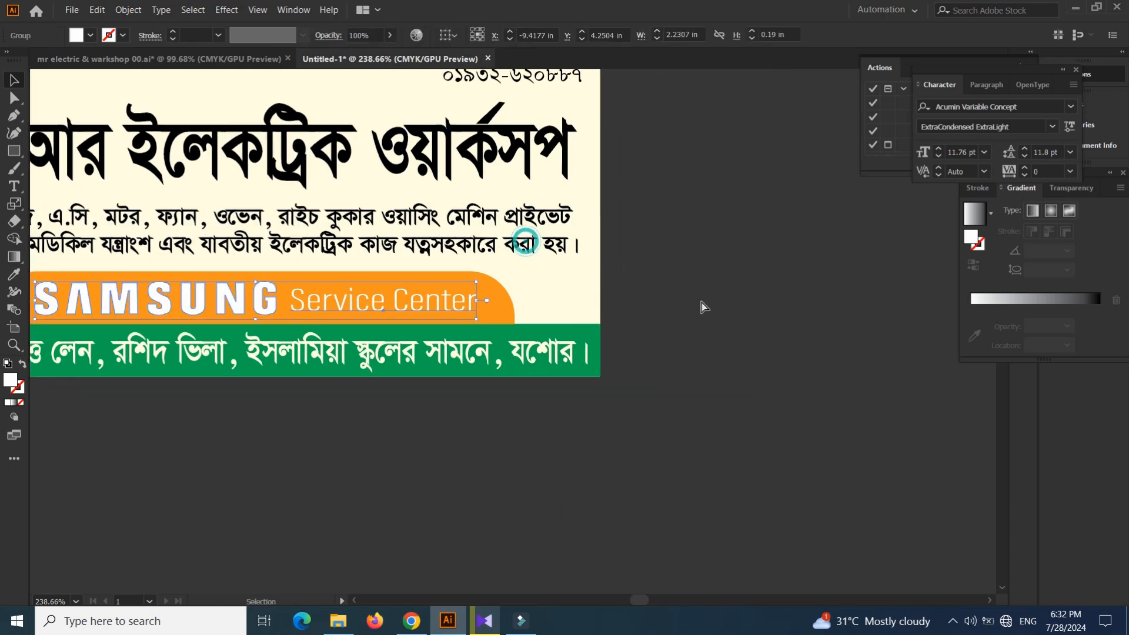
key("a")
left_click(702, 298)
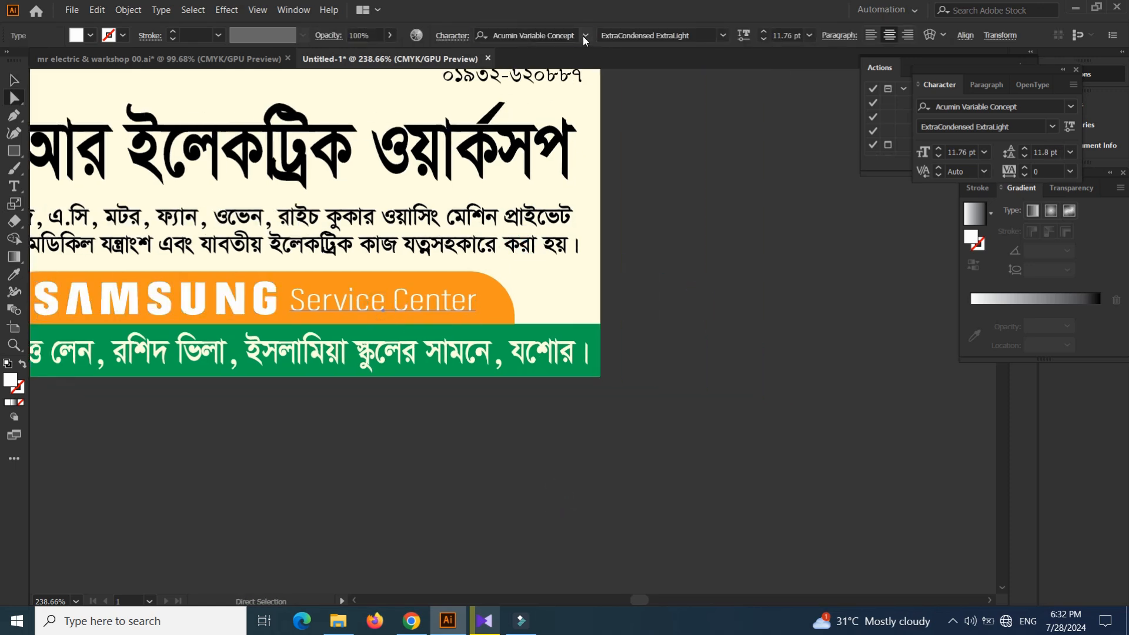
left_click(584, 36)
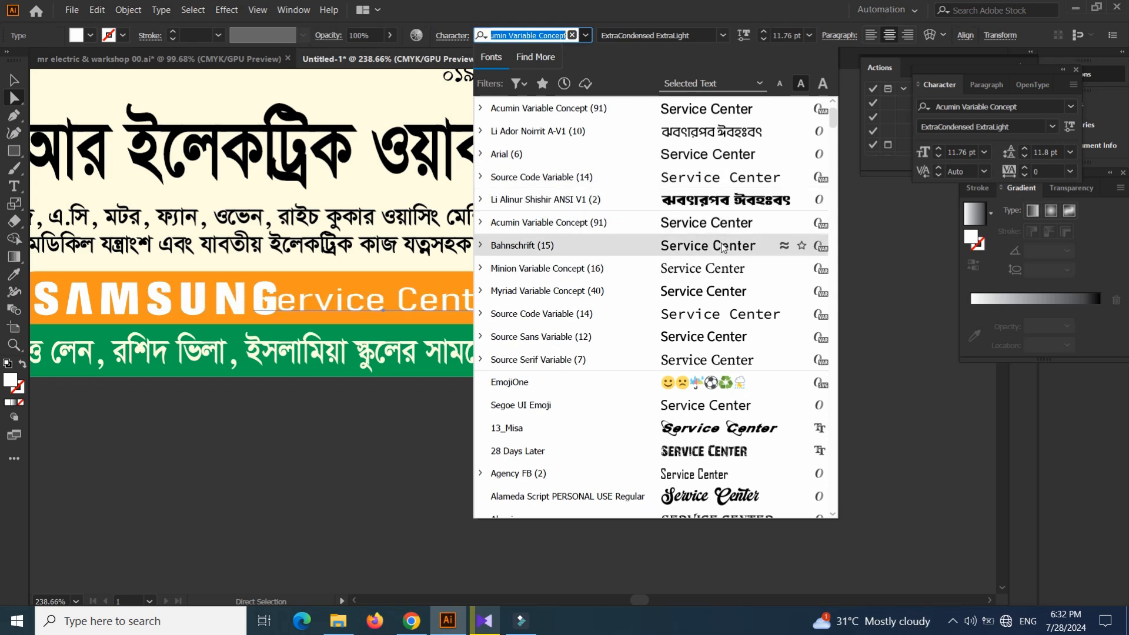
type("ar")
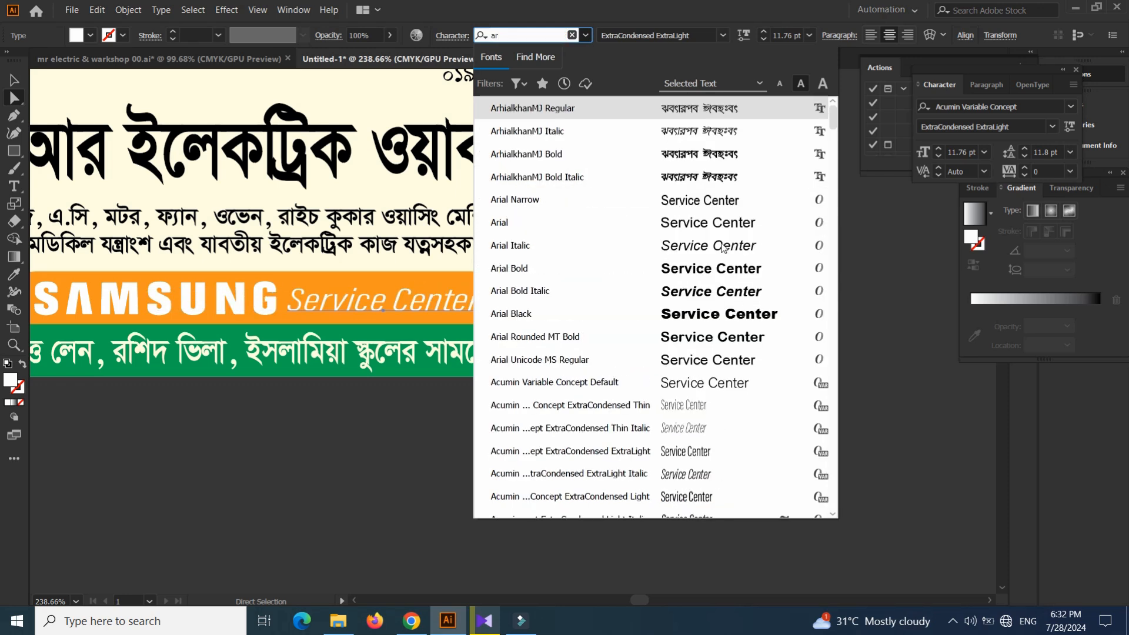
left_click(583, 269)
Scale the "Service Center" text to about 11.15 pt and nudge it slightly right and down beside SAMSUNG
left_click_drag(596, 214, 540, 202)
key("v")
key("Right")
key("Right")
key("Right")
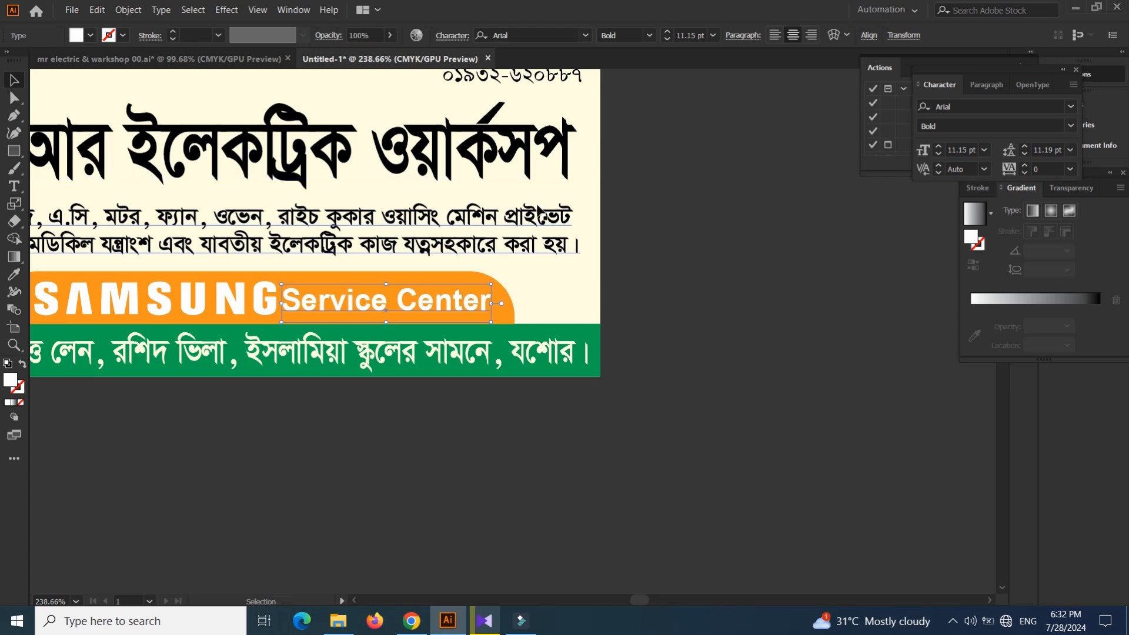
key("Down")
left_click(651, 326)
Enlarge the two phone-number lines below the owner's name to about 9.69 pt
left_click_drag(537, 423, 330, 454)
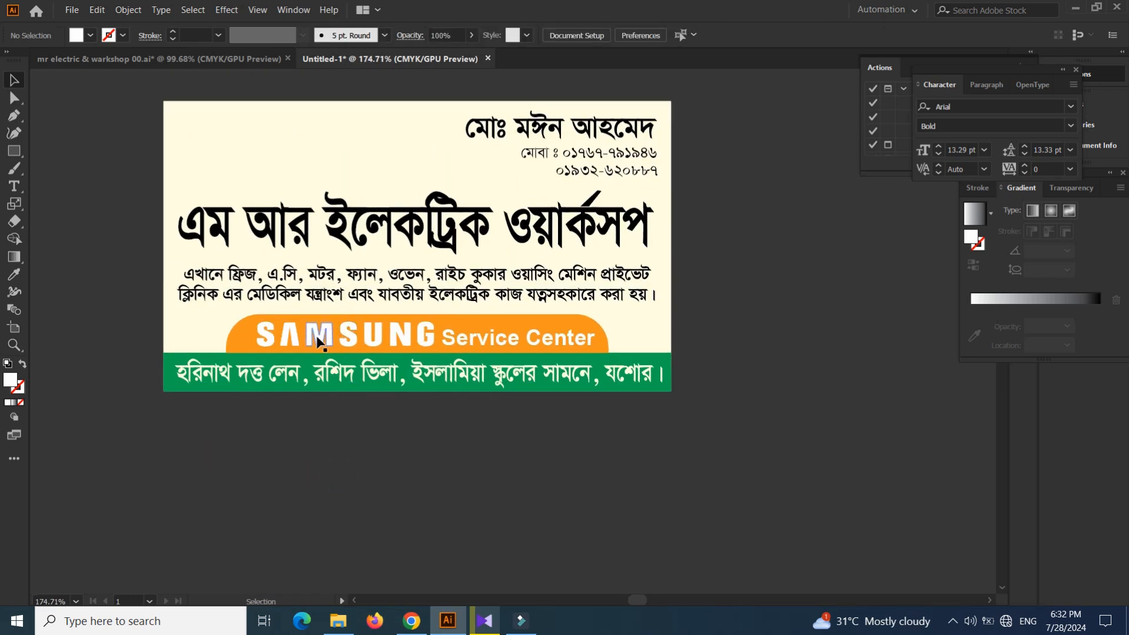
scroll(347, 457, "up", 2)
scroll(340, 143, "left", 3)
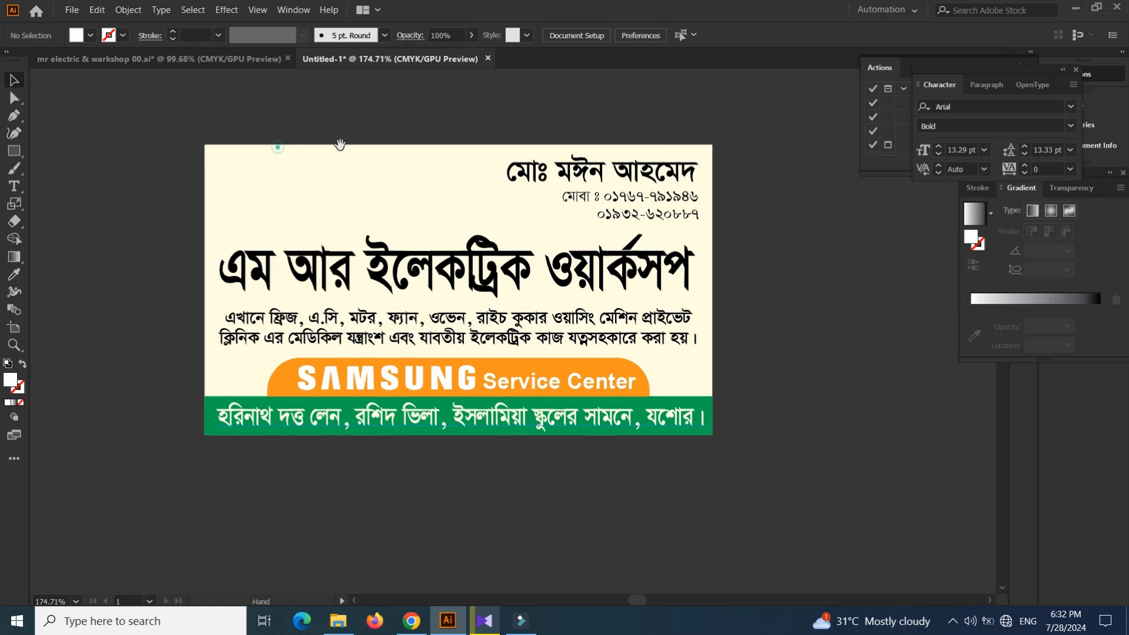
left_click(395, 183)
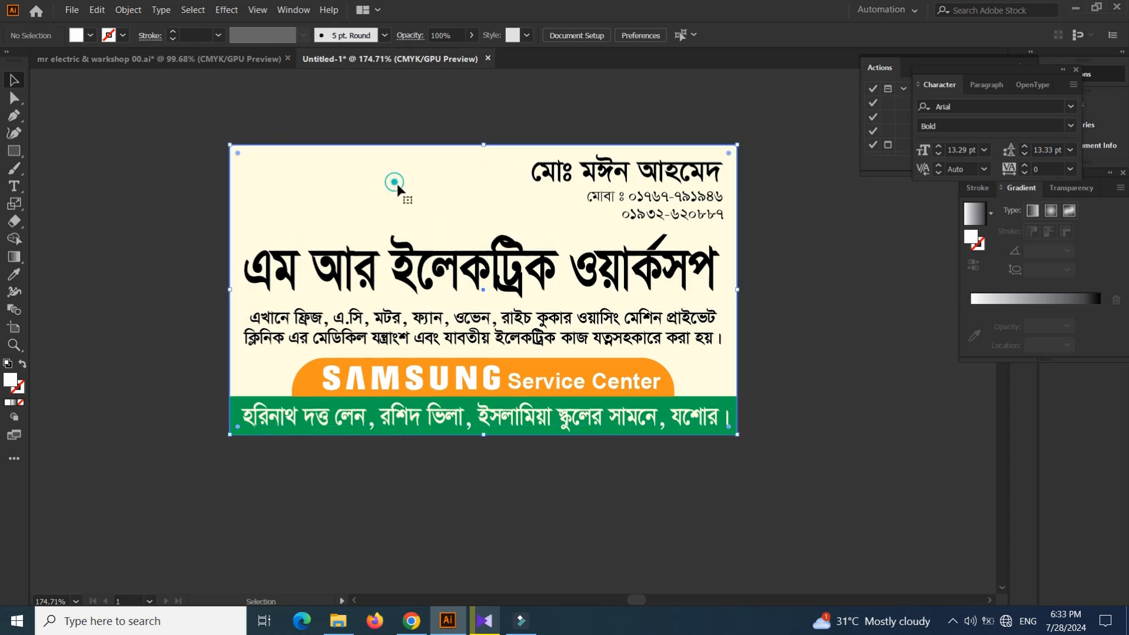
left_click(681, 200)
left_click_drag(588, 206, 572, 205)
left_click(623, 31)
type("Bold")
left_click(784, 288)
Try a tighter line spacing of 7.74 pt on the phone-number lines and undo it
left_click(659, 199)
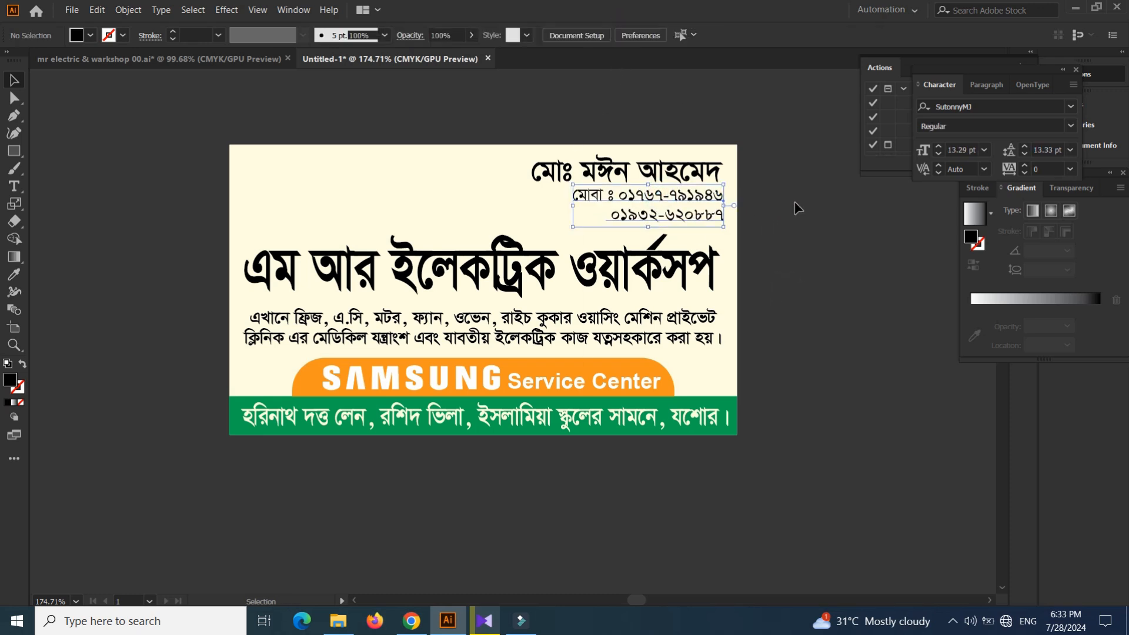
key("ctrl+z")
key("alt+Up")
key("ctrl+z")
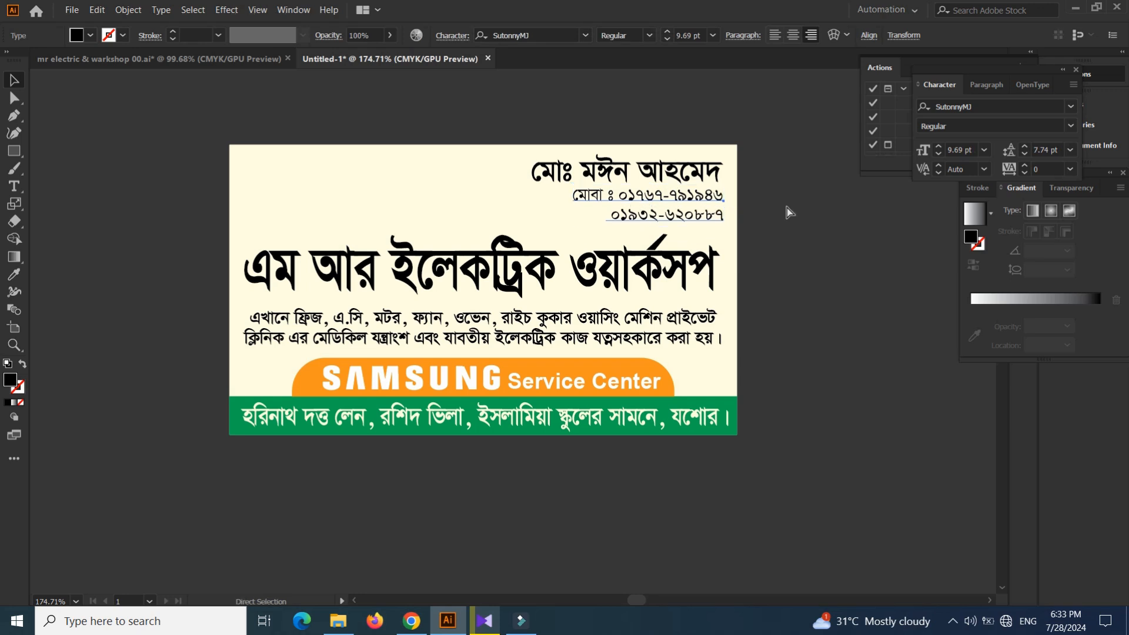
left_click(807, 223)
Enlarge the owner's name above the phone numbers slightly toward the left
left_click(614, 171)
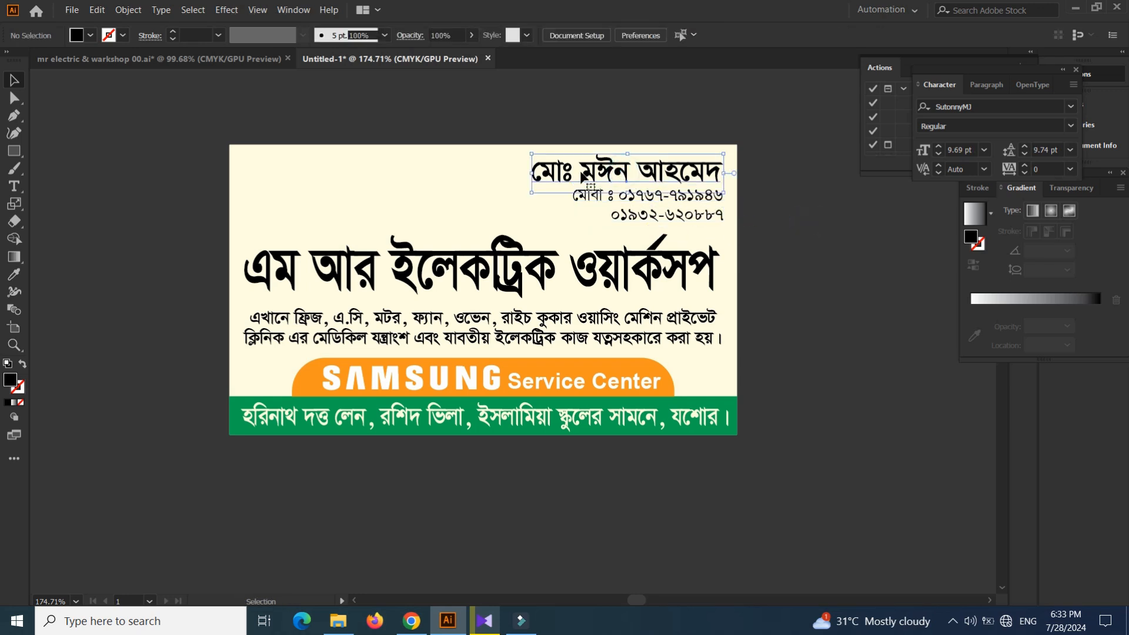
left_click_drag(531, 170, 521, 170)
left_click(807, 292)
Move the colourful wave background artwork onto the card, starting at the card's upper-left corner
left_click_drag(765, 316, 765, 320)
left_click_drag(359, 323, 372, 319)
left_click(218, 267)
left_click_drag(293, 232, 385, 192)
left_click_drag(285, 274, 224, 209)
left_click_drag(287, 280, 410, 281)
left_click_drag(291, 364, 492, 219)
key("ctrl+z")
left_click_drag(193, 296, 327, 228)
left_click_drag(188, 221, 294, 498)
left_click_drag(255, 398, 445, 183)
left_click_drag(512, 181, 709, 287)
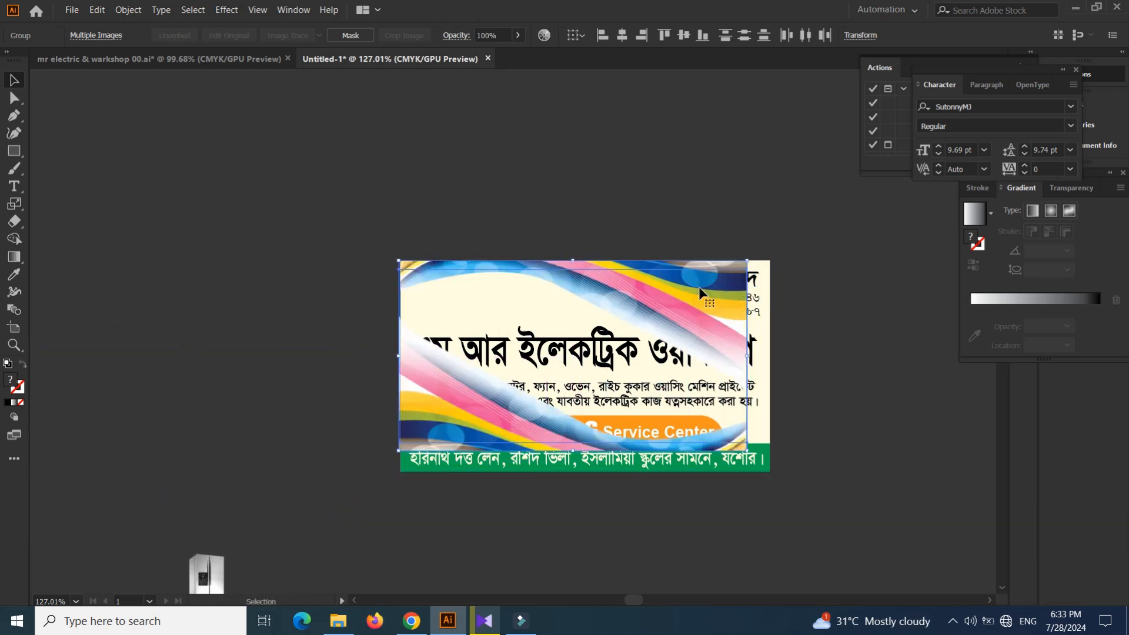
Nudge the wave artwork up and scale it to span the full width of the card
key("Up")
key("Up")
left_click_drag(746, 448, 770, 464)
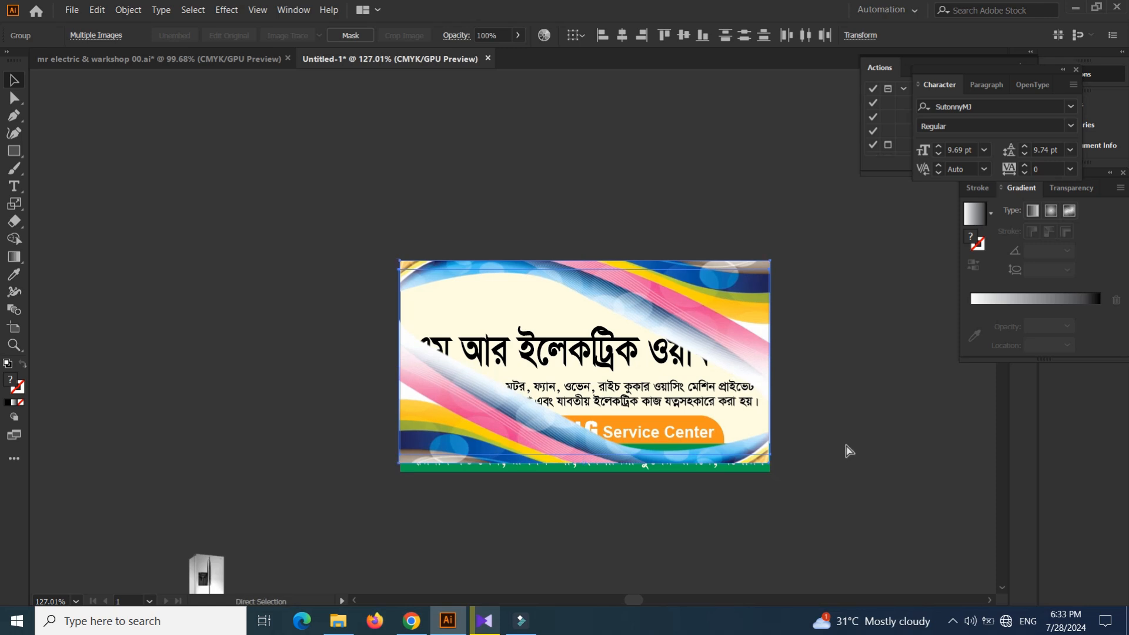
Place the wave artwork behind the text and coloured panels by hiding it, bringing the other elements to the front and showing it again
key("Delete")
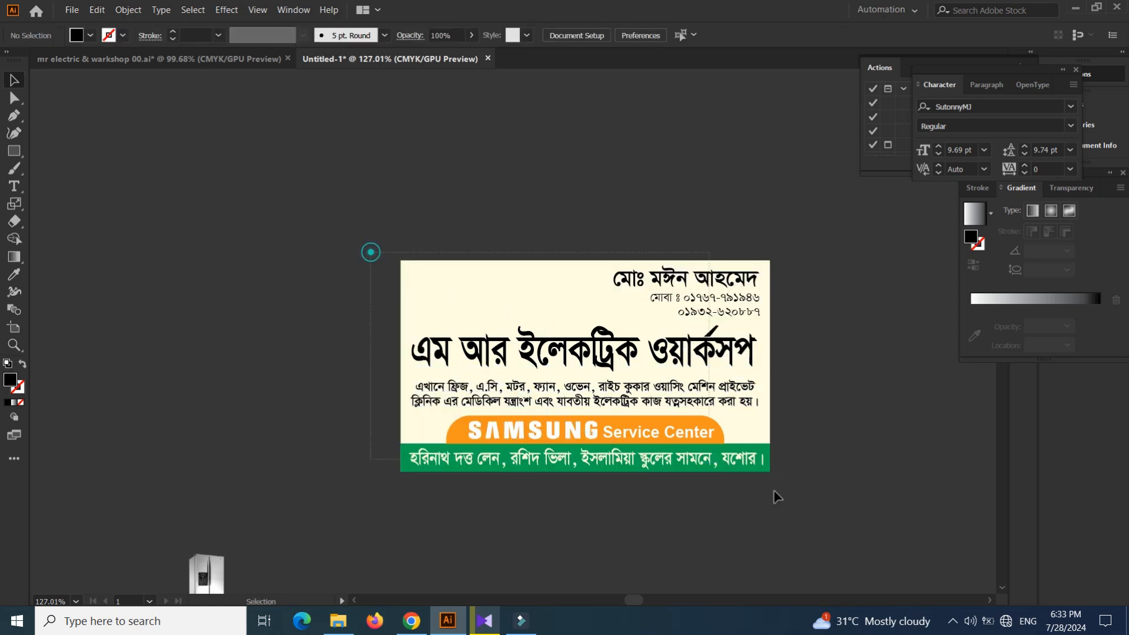
key("ctrl+a")
right_click(606, 357)
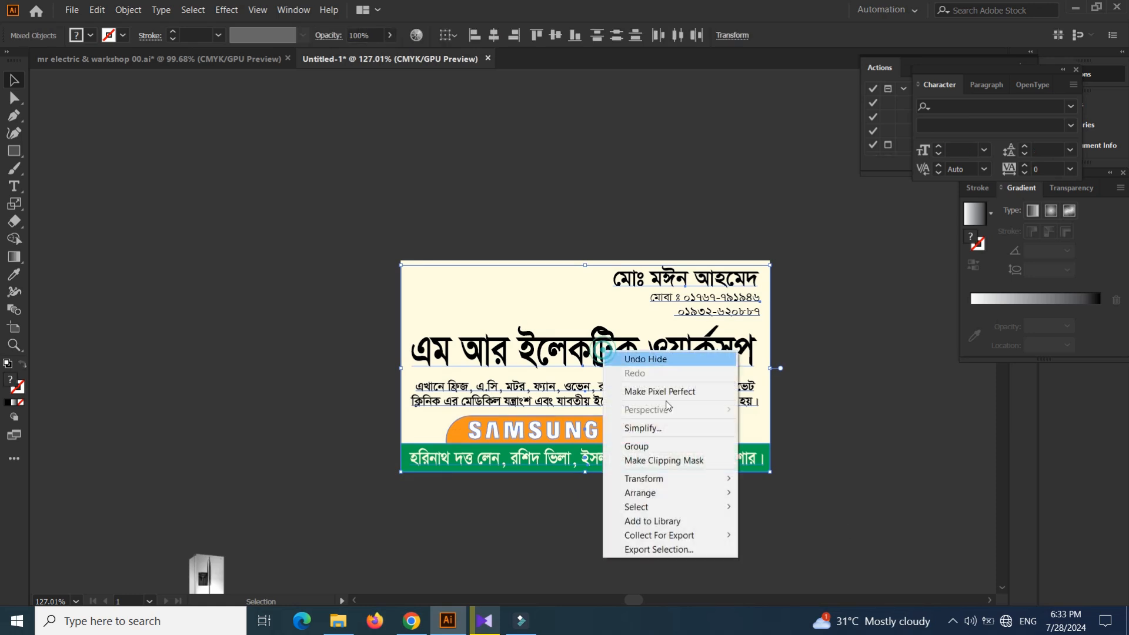
mouse_move(698, 493)
left_click(768, 494)
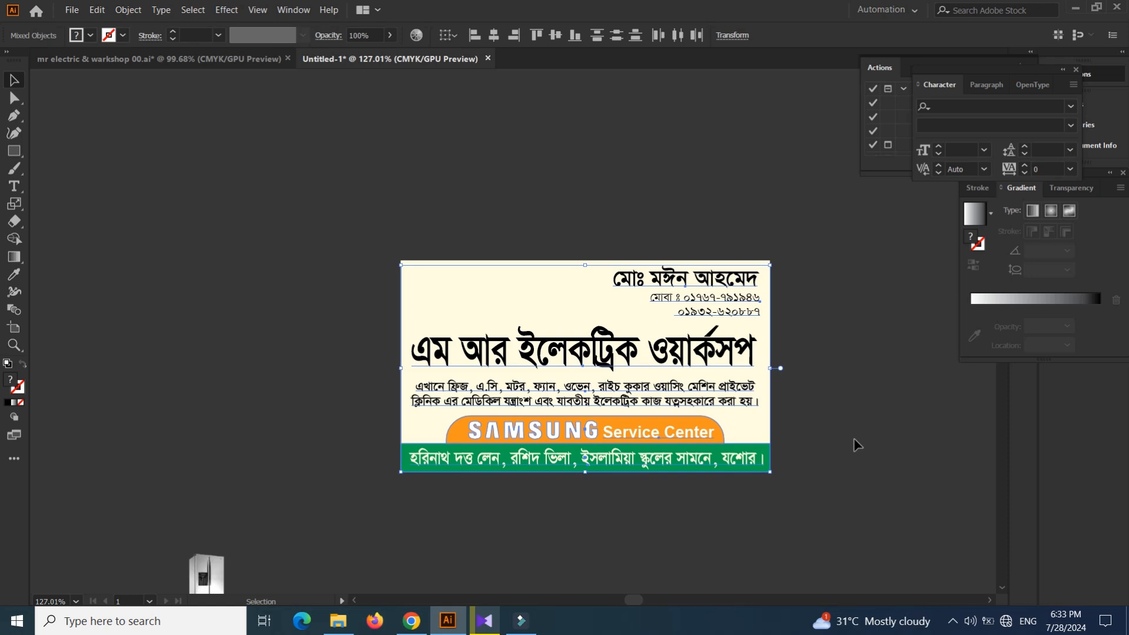
key("ctrl+alt+3")
left_click(853, 439)
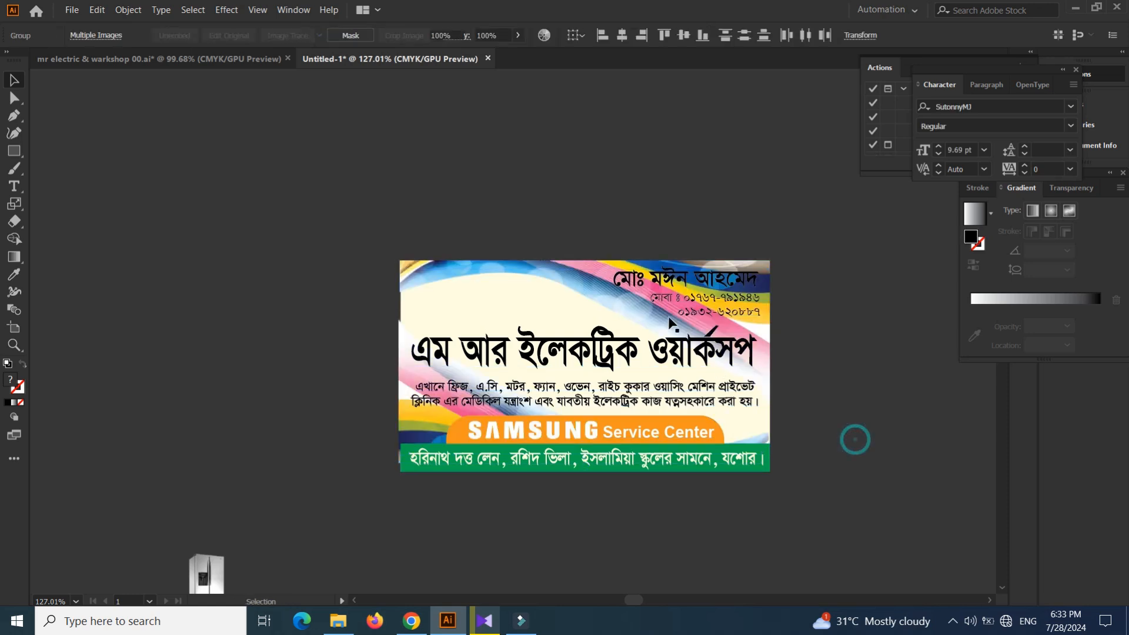
Pull the left edge of both overlapping wave images inward to match the card's left edge
left_click(402, 377)
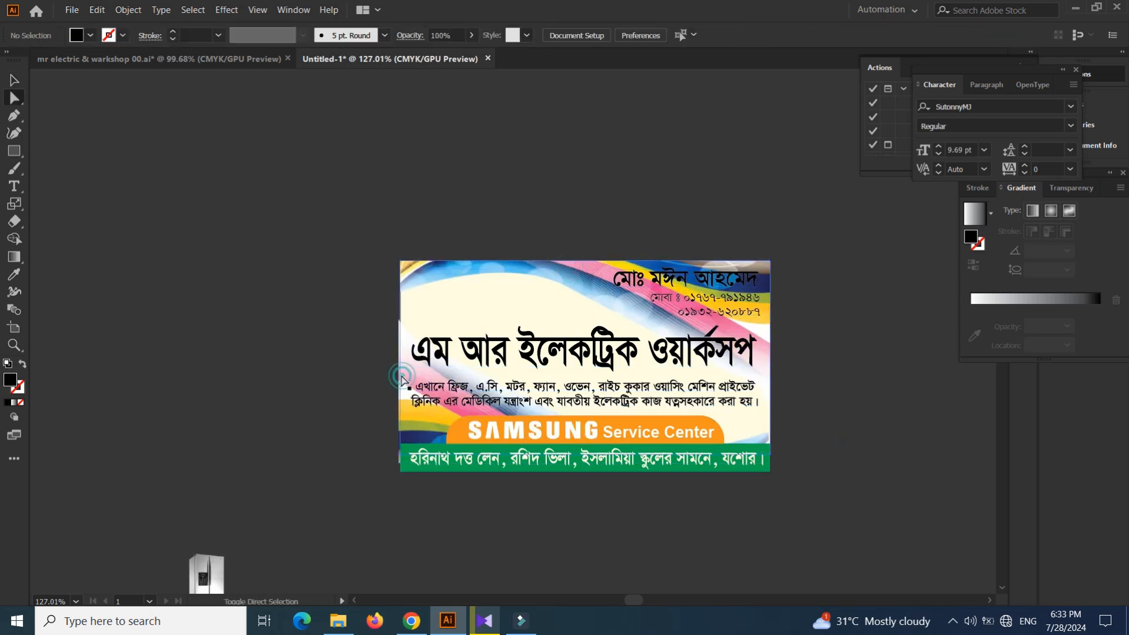
key("v")
left_click(315, 368)
left_click(398, 367, "ctrl")
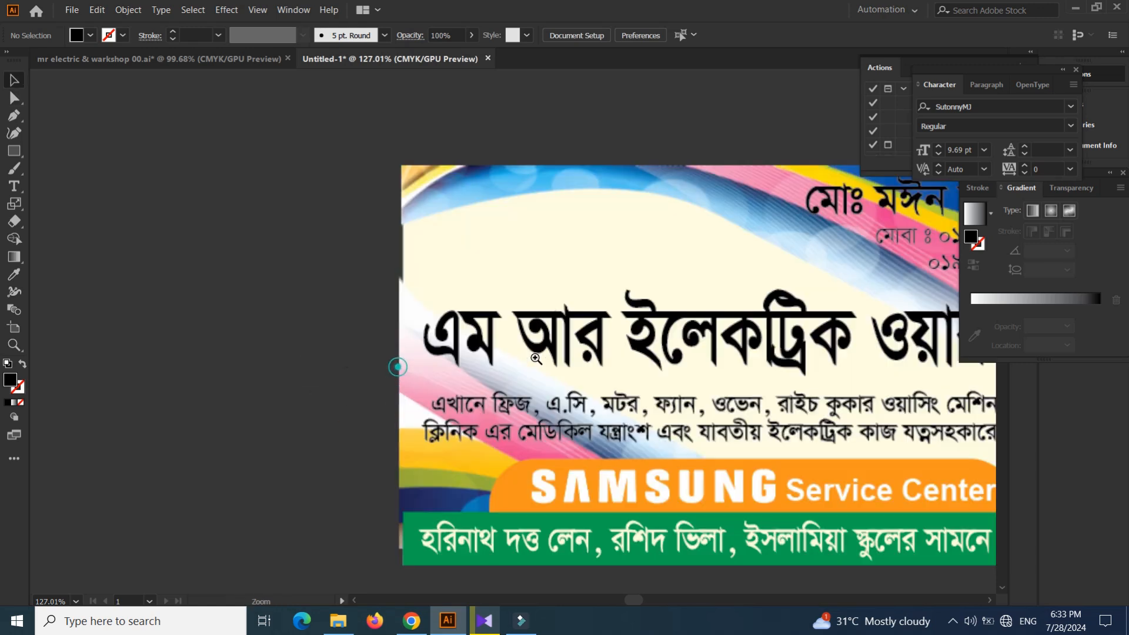
left_click(403, 327)
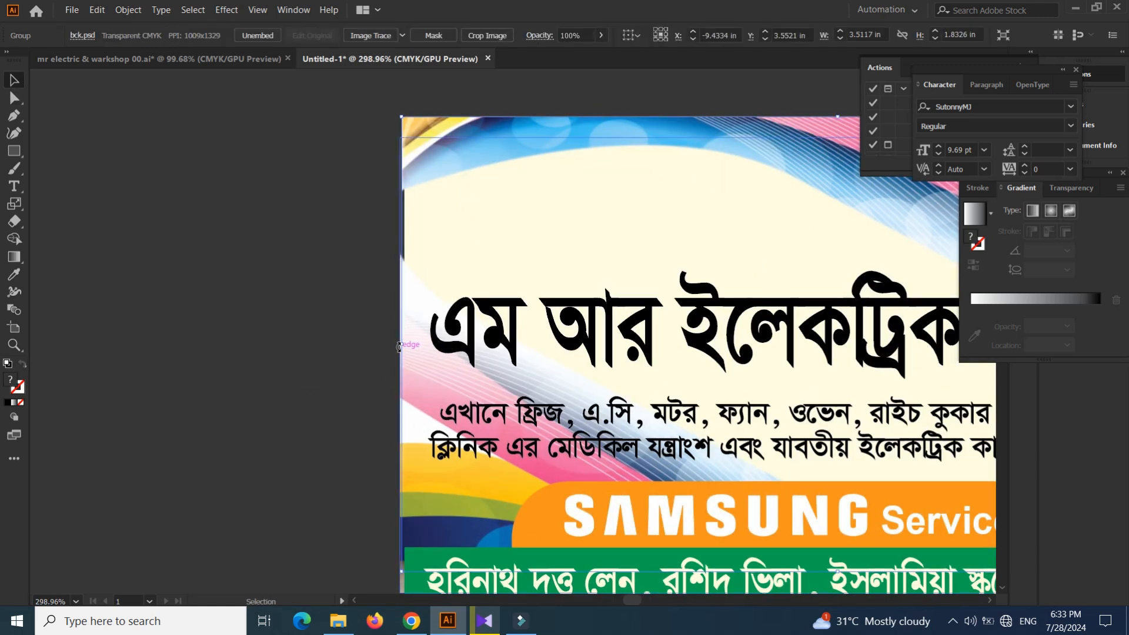
left_click(427, 380)
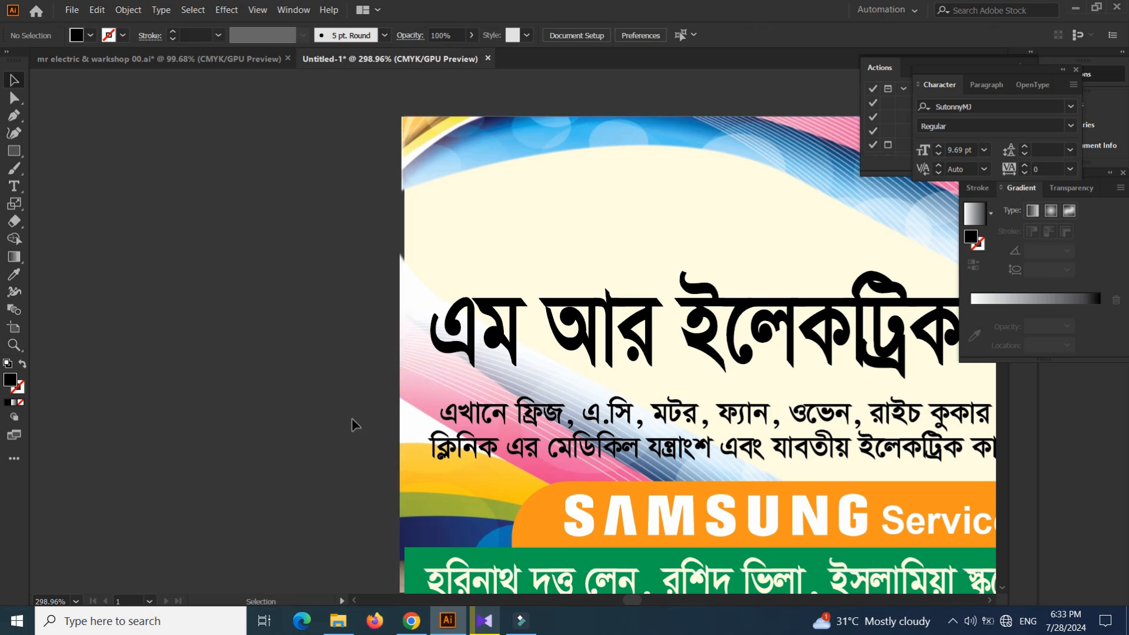
left_click_drag(314, 154, 408, 393)
left_click_drag(401, 353, 406, 354)
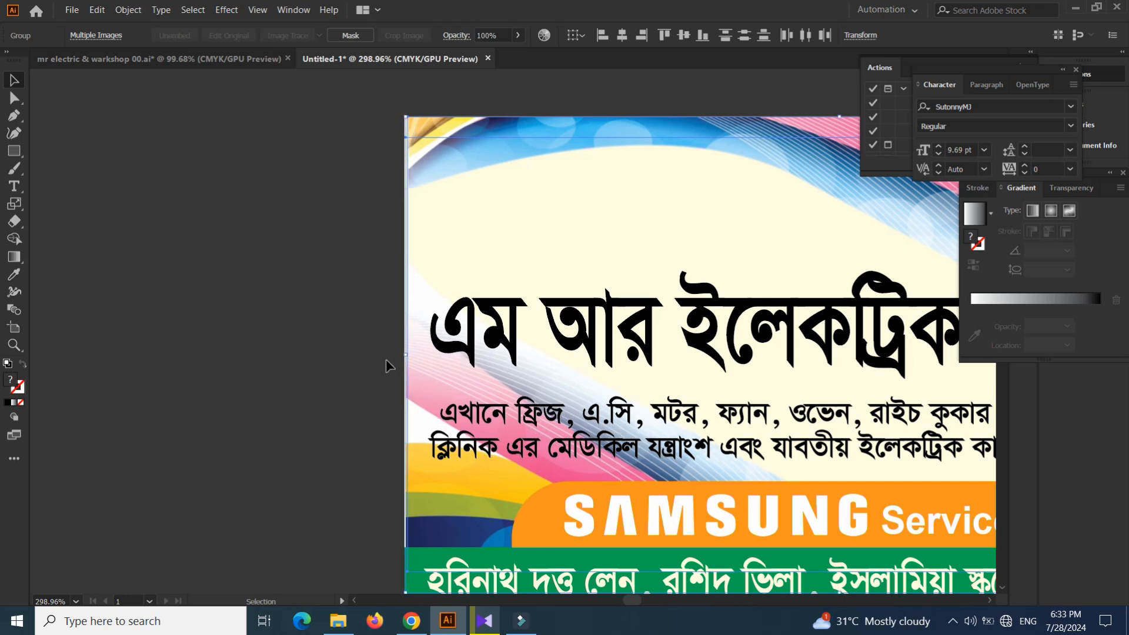
key("ctrl+0")
left_click(503, 159)
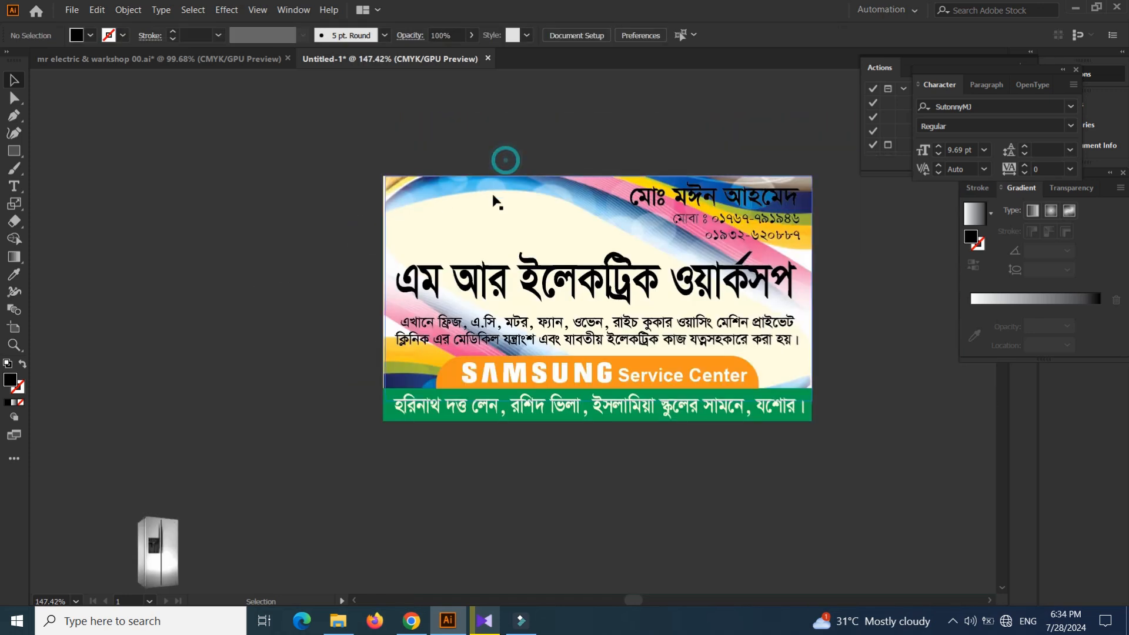
left_click(445, 35)
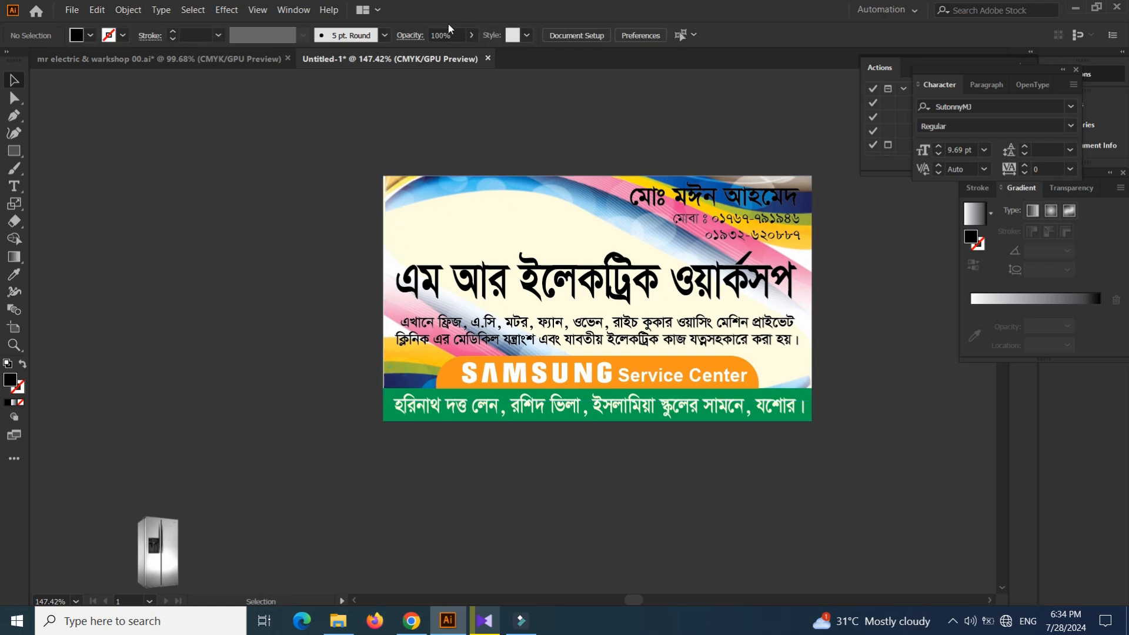
left_click_drag(424, 27, 397, 38)
type("50")
key("Return")
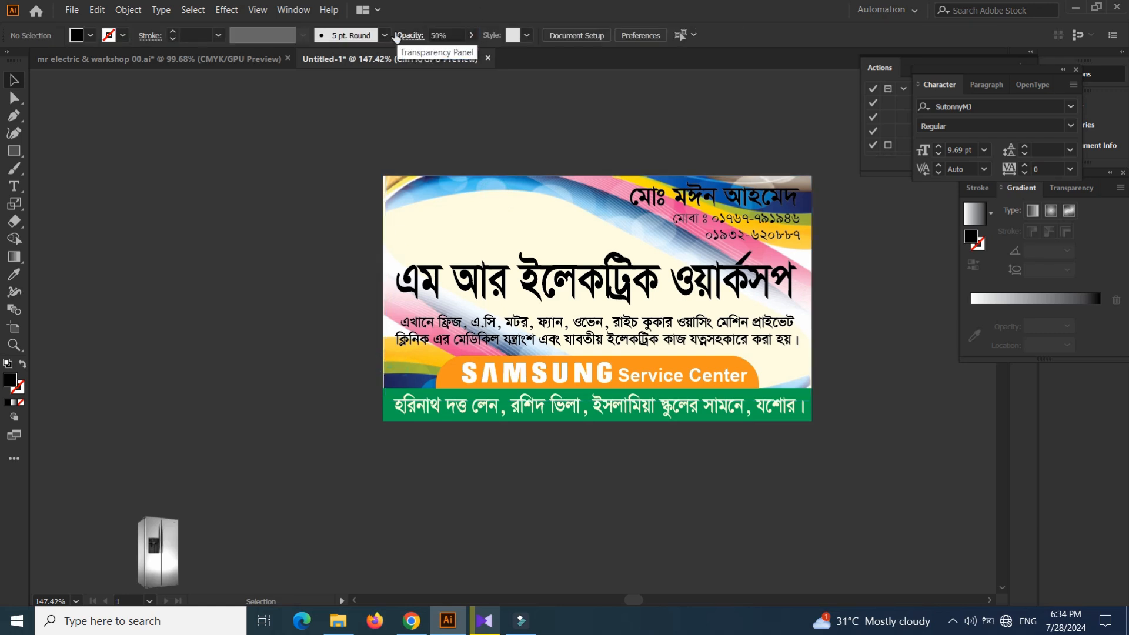
Set the opacity of the front wave image on the card to 50%
left_click(411, 185)
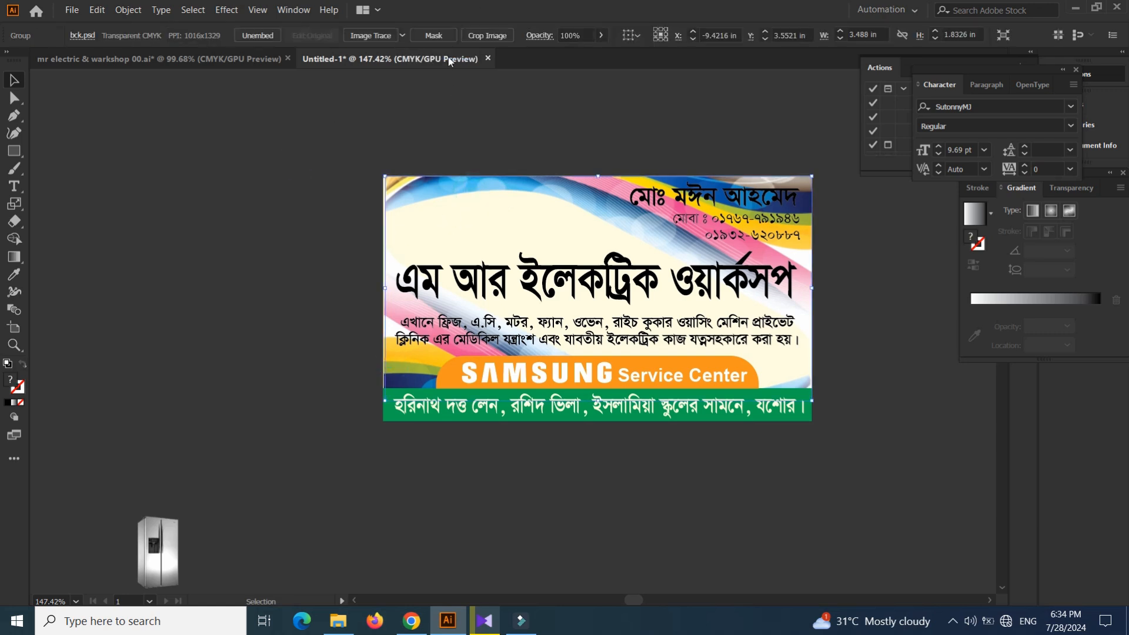
left_click_drag(541, 24, 442, 20)
type("50")
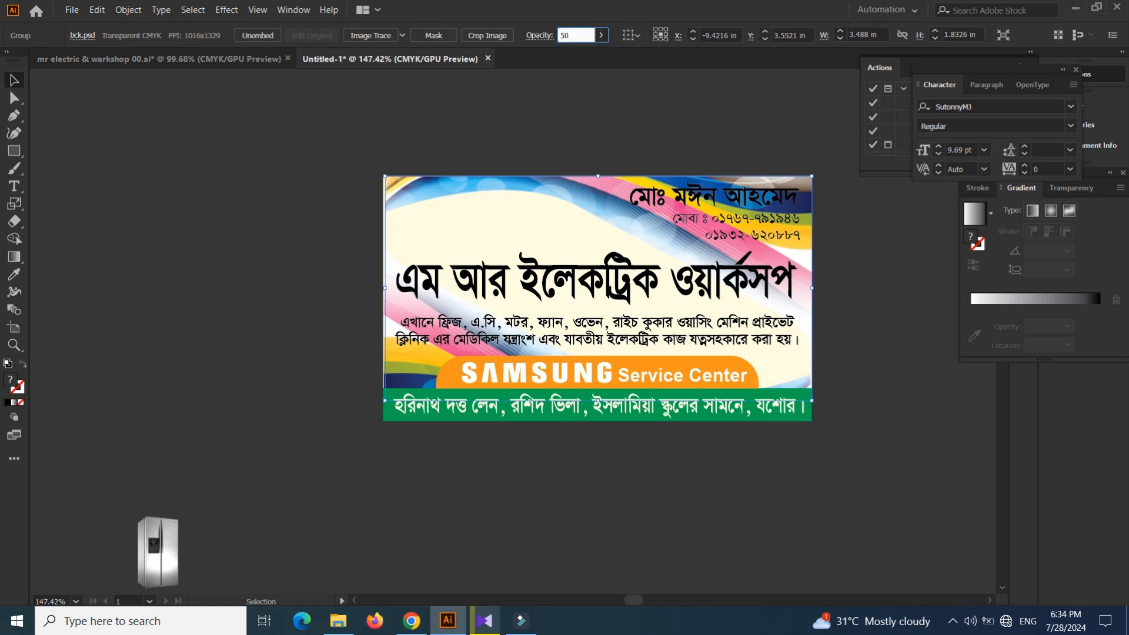
key("Return")
left_click(214, 203)
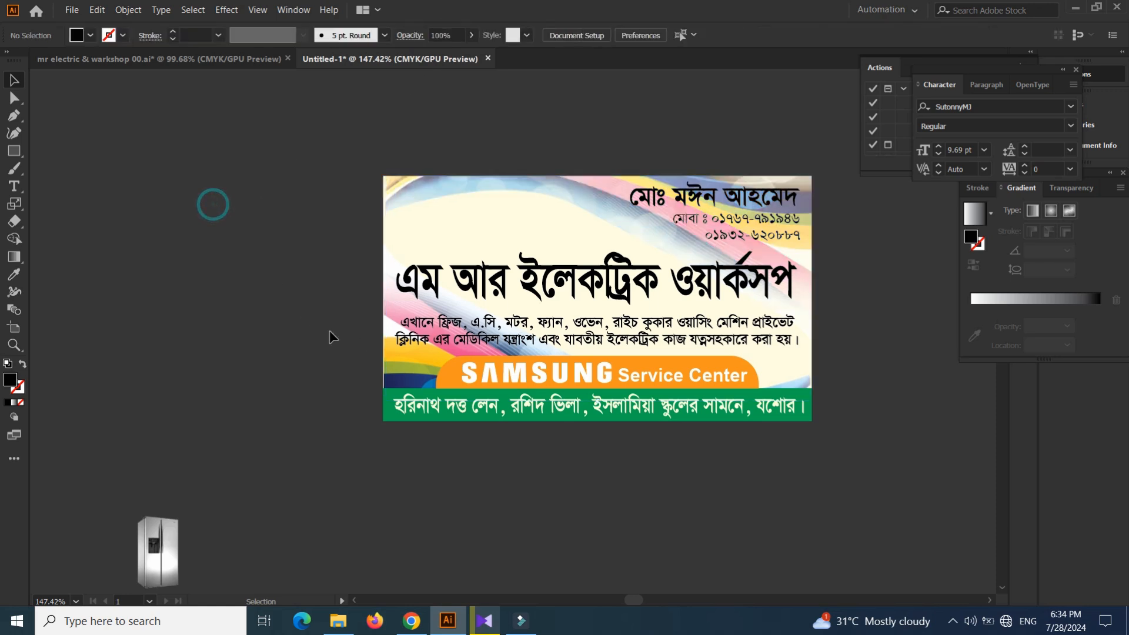
Nudge the second overlapping wave image slightly right and set its opacity to 50%
left_click(544, 273)
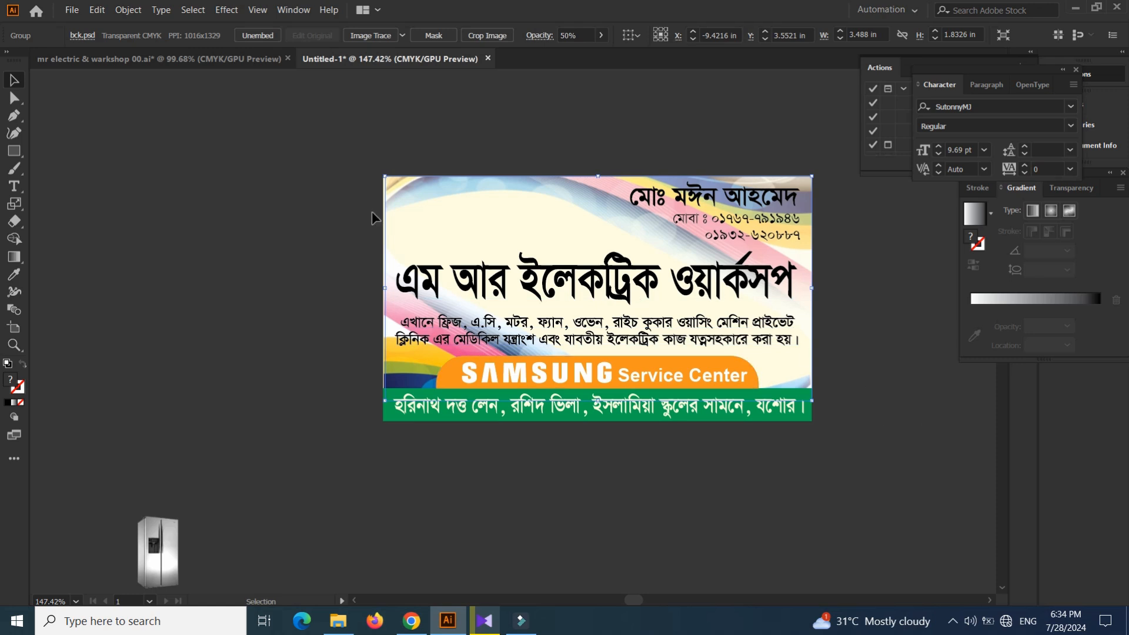
key("Delete")
left_click(398, 355)
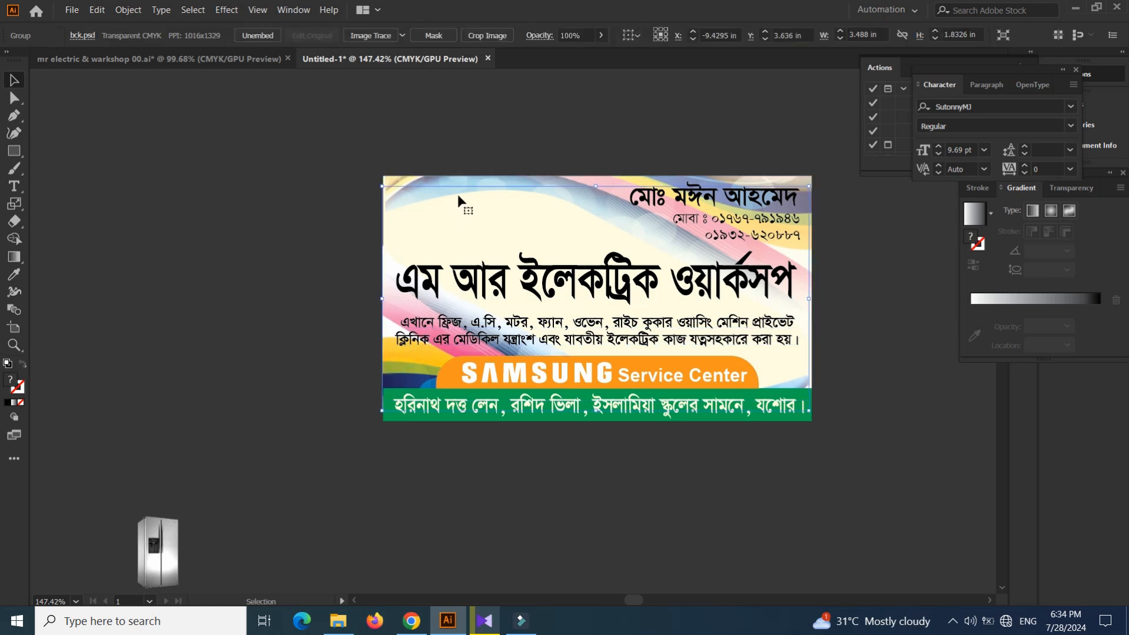
key("Right")
left_click(587, 34)
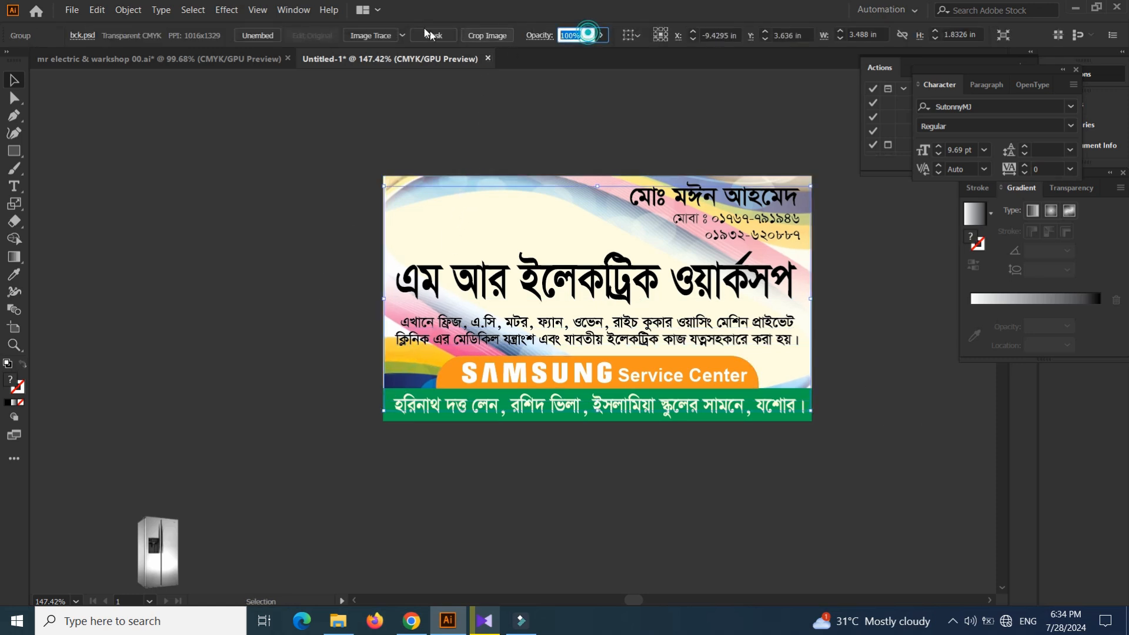
type("50")
key("Return")
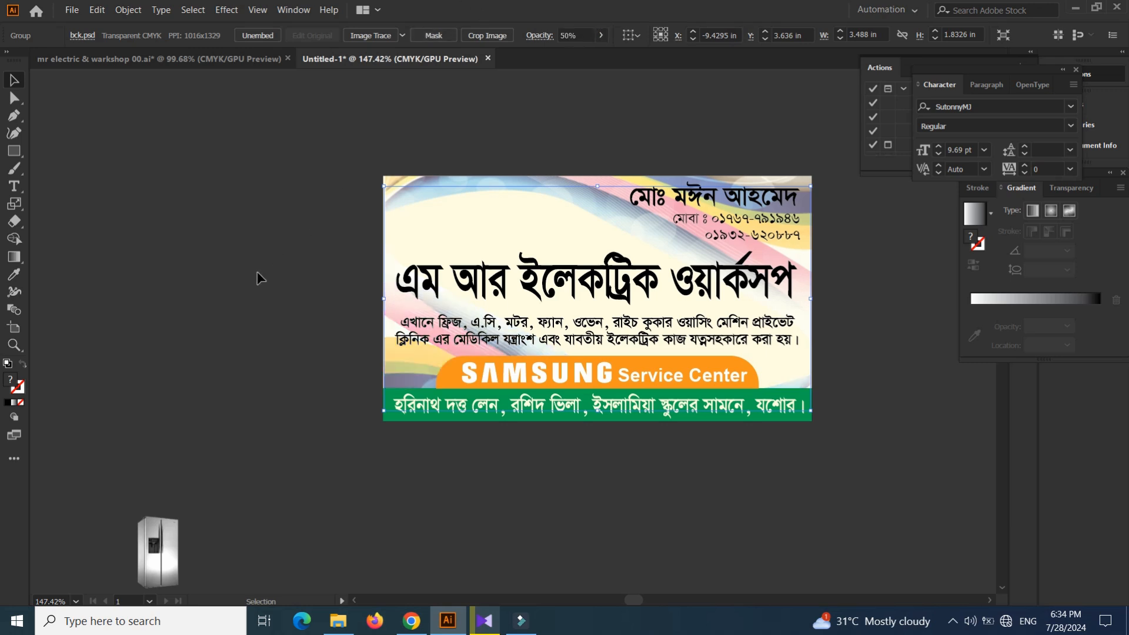
Move the refrigerator, air conditioner, microwave oven and washing machine images up beside the card
left_click(258, 273)
left_click_drag(231, 363, 216, 327)
left_click_drag(203, 381, 209, 330)
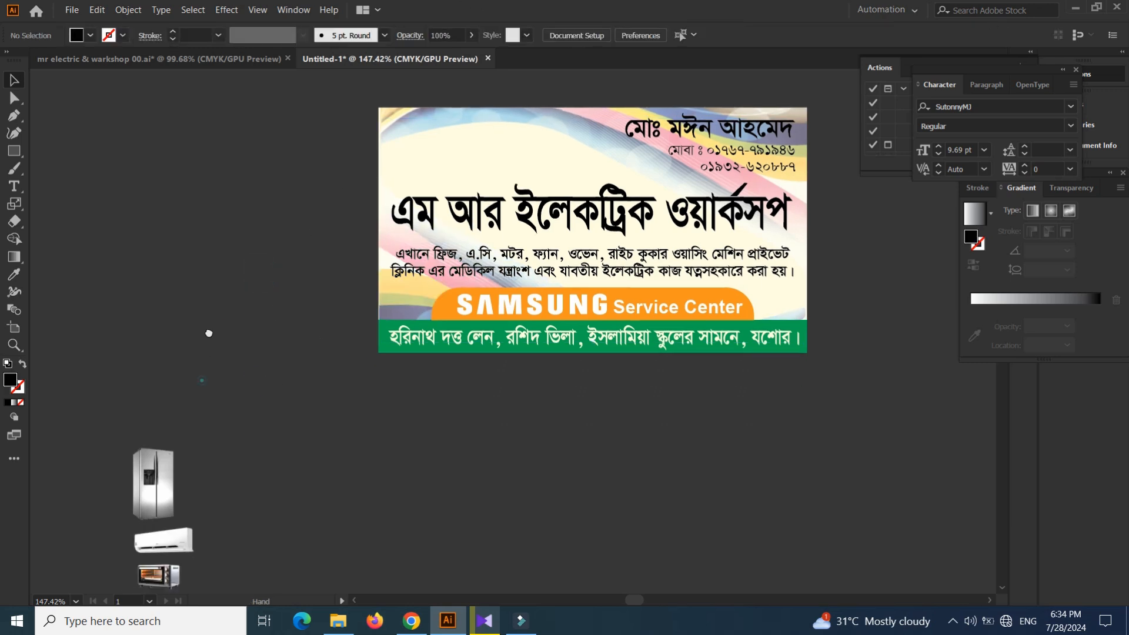
left_click_drag(178, 390, 189, 370)
left_click_drag(175, 470, 287, 145)
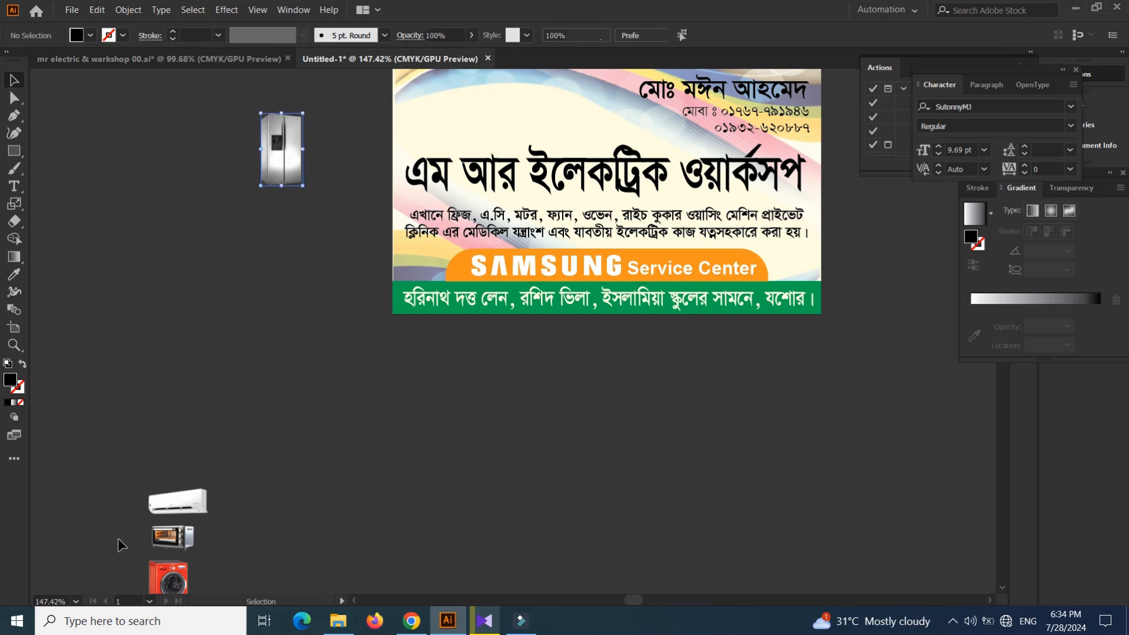
left_click_drag(118, 538, 161, 390)
left_click_drag(147, 304, 329, 206)
Place the refrigerator image in the card's upper-left corner and bring it to the front
left_click_drag(249, 227, 227, 395)
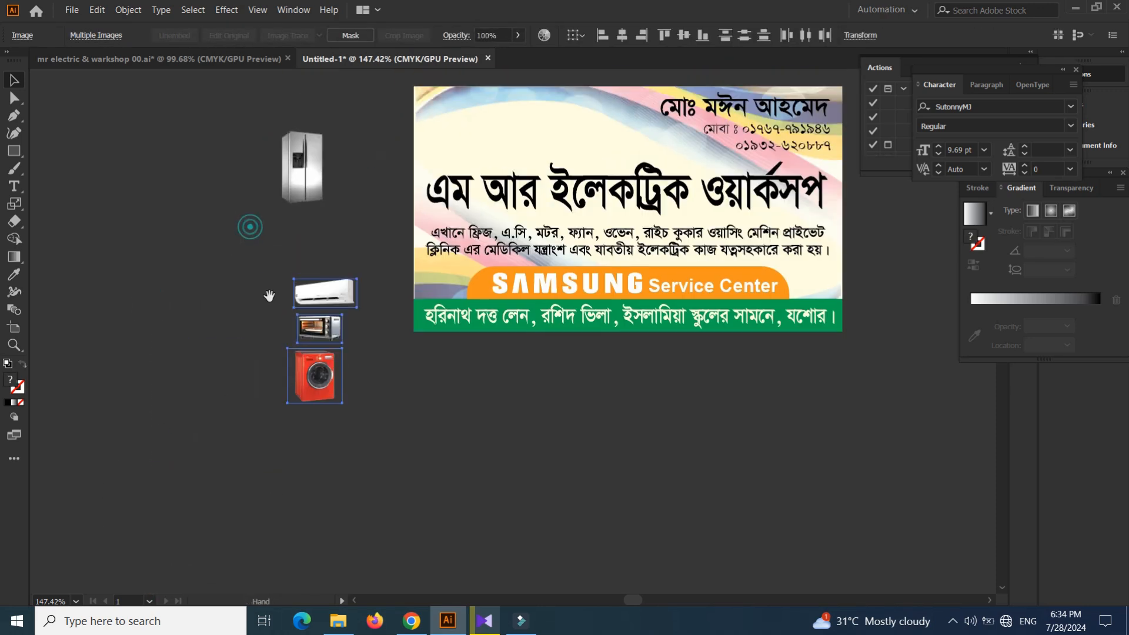
left_click_drag(266, 317, 244, 440)
left_click(320, 276)
left_click_drag(284, 293, 434, 254)
key("ctrl+shift+bracketright")
Place the air conditioner, oven and washing machine images on the card beside the refrigerator, scaling the air conditioner and oven up slightly
left_click_drag(218, 415, 336, 558)
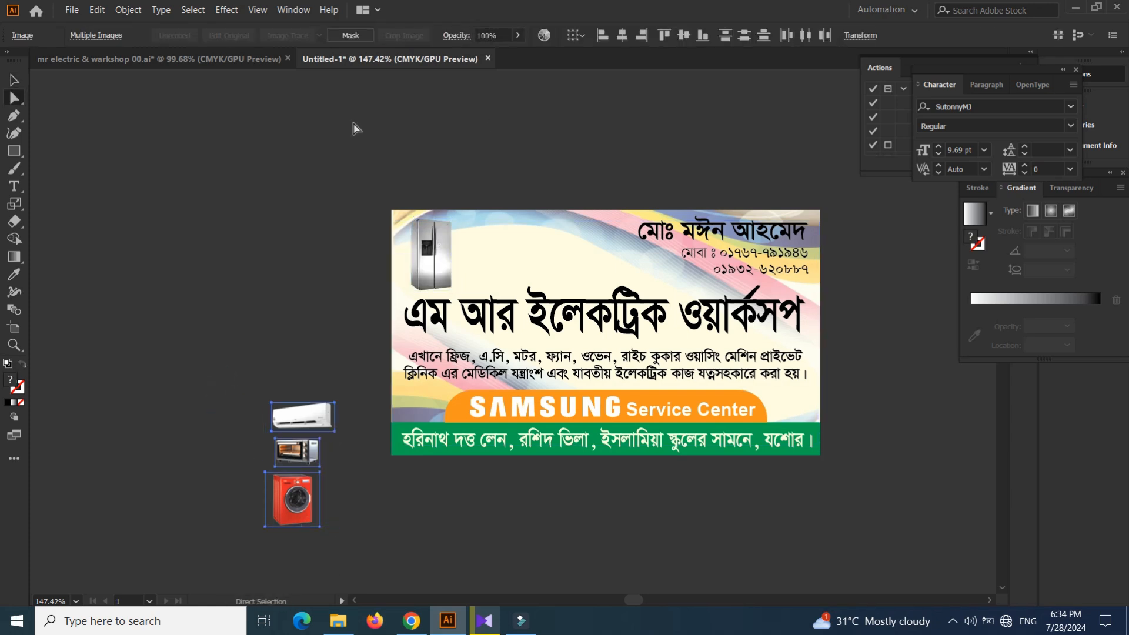
left_click(276, 325)
left_click_drag(320, 456, 489, 270)
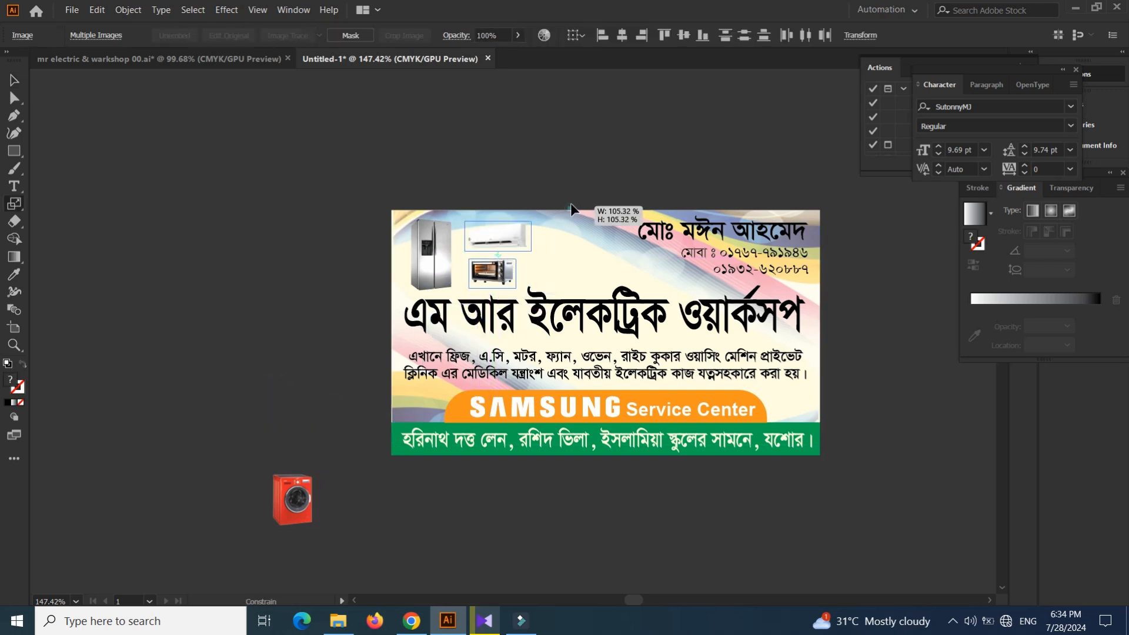
left_click(295, 423)
left_click_drag(285, 501, 576, 267)
key("s")
left_click_drag(644, 205, 648, 198)
left_click_drag(567, 217, 676, 210)
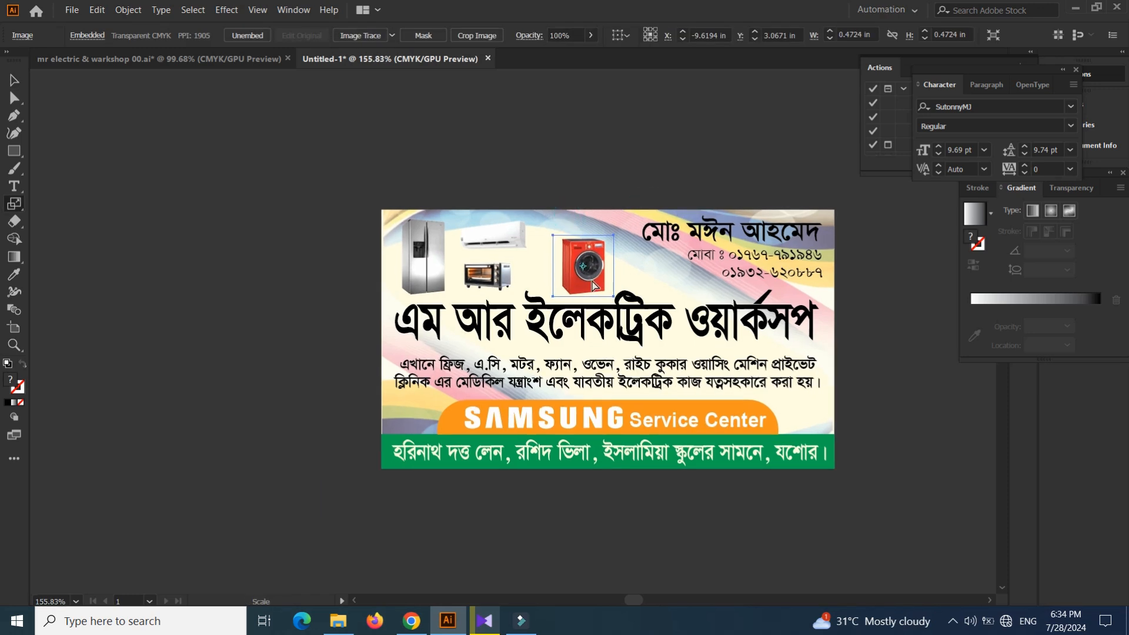
Enlarge the washing machine image and shift it up slightly above the workshop-name headline
left_click_drag(586, 265, 583, 252)
left_click_drag(549, 198, 720, 162)
key("s")
key("v")
left_click(577, 164)
Enlarge the air conditioner image and nudge it into the gap between the refrigerator and the washing machine
left_click(479, 235)
key("s")
left_click_drag(604, 181, 633, 160)
key("a")
key("v")
left_click_drag(458, 253, 468, 253)
Enlarge the oven image and centre it under the air conditioner, leaving nothing selected
left_click(454, 326)
key("s")
left_click_drag(584, 232, 661, 219)
key("v")
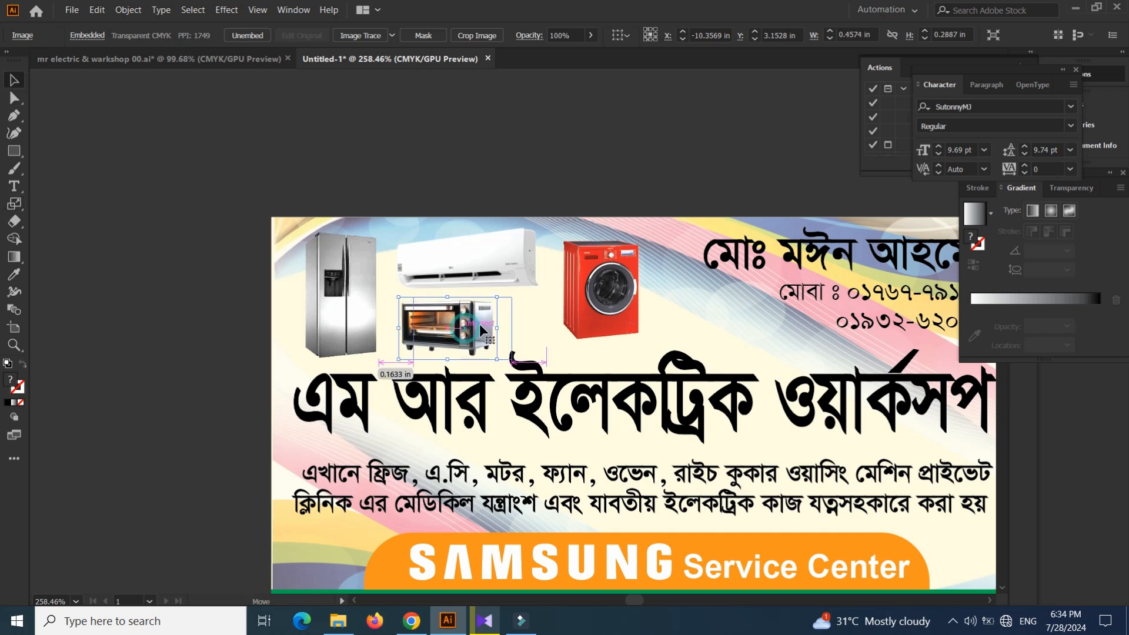
left_click(440, 151)
key("ctrl+0")
left_click_drag(328, 193, 302, 192)
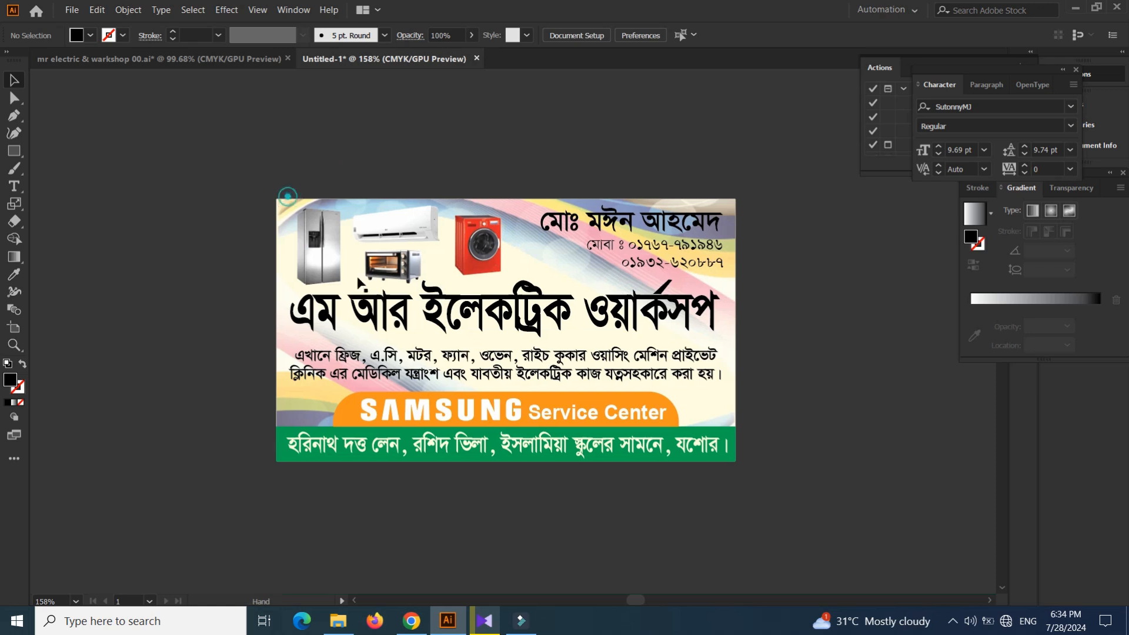
Change the workshop-name headline's font to Li Alinur Rangpur ANSI V1, found by filtering the fonts by "li"
left_click_drag(669, 316, 670, 320)
left_click_drag(554, 169, 449, 149)
left_click_drag(516, 157, 452, 141)
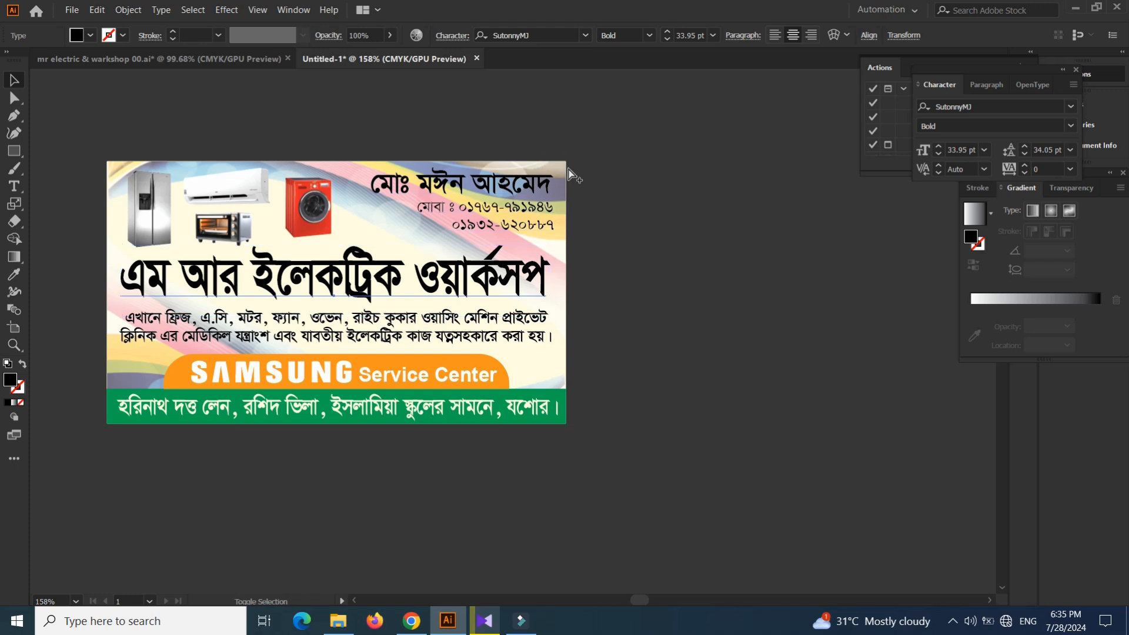
key("ctrl+alt+shift+m")
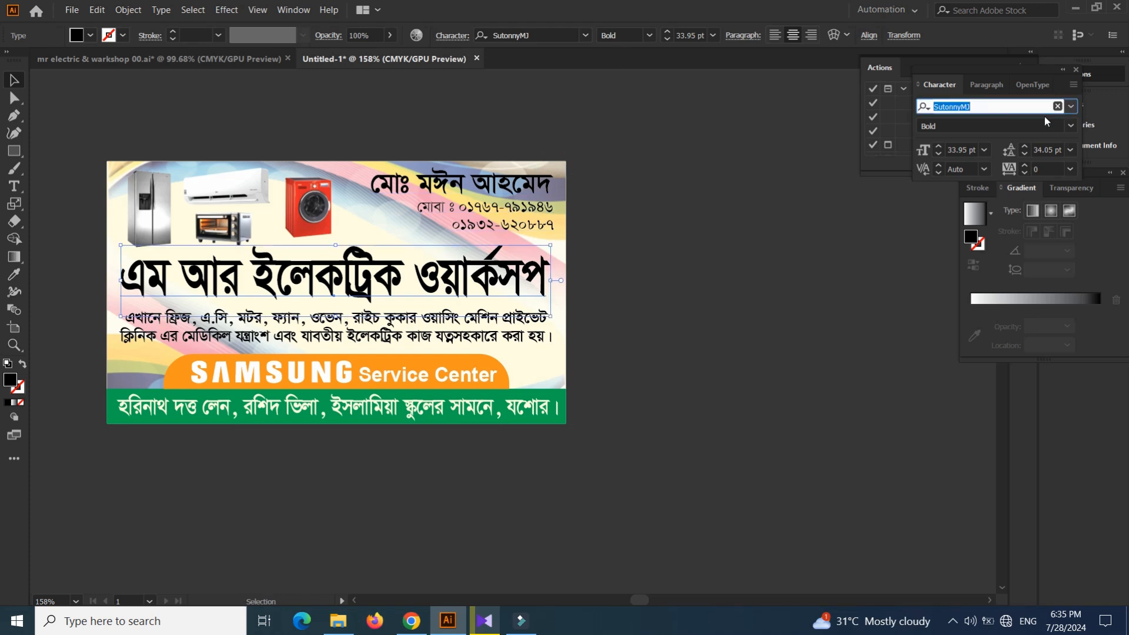
key("BackSpace")
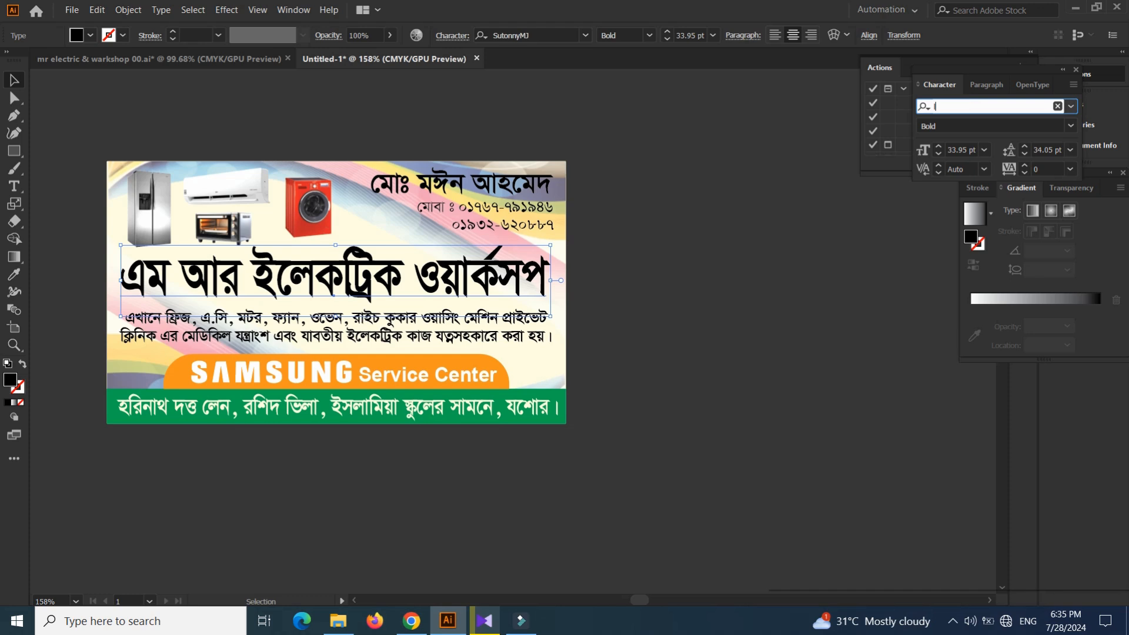
type("li")
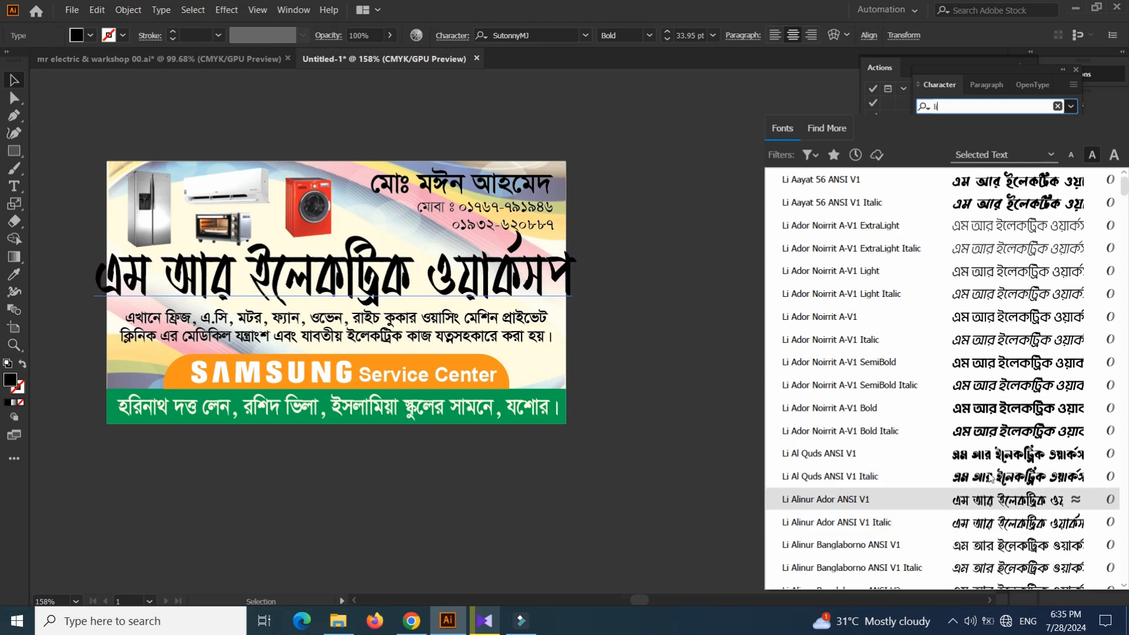
scroll(999, 411, "down", 4)
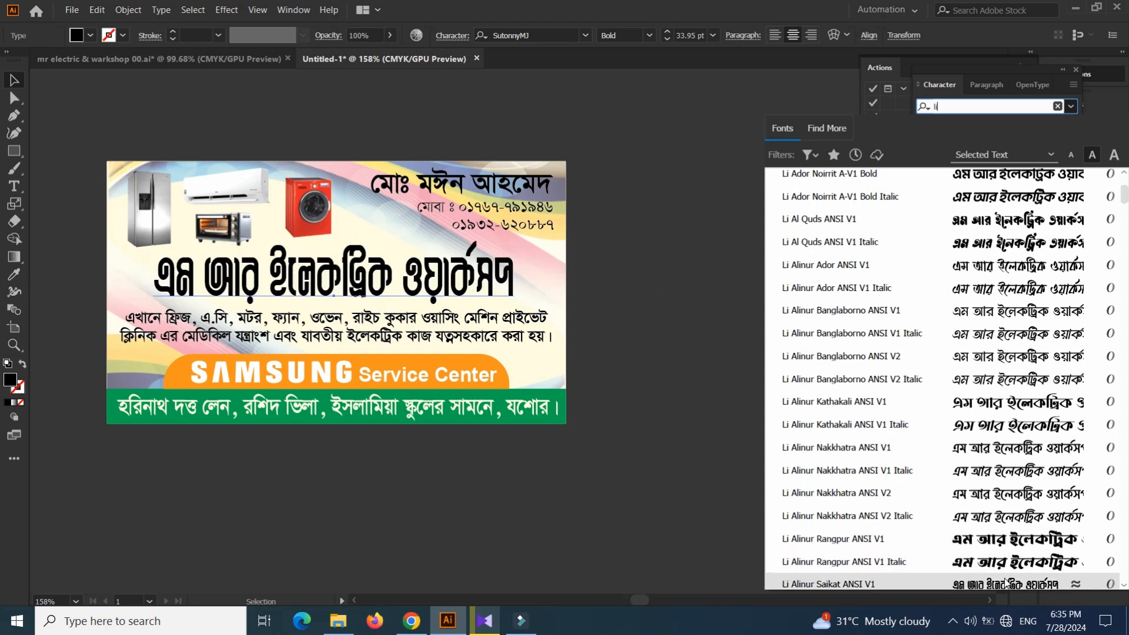
left_click(1009, 539)
Scale the workshop-name headline to 26.17 pt so it spans the width of the service text below it
key("s")
left_click_drag(662, 182, 599, 208)
mouse_move(606, 170)
left_mouse_down()
mouse_move(588, 152)
mouse_move(598, 158)
left_mouse_up()
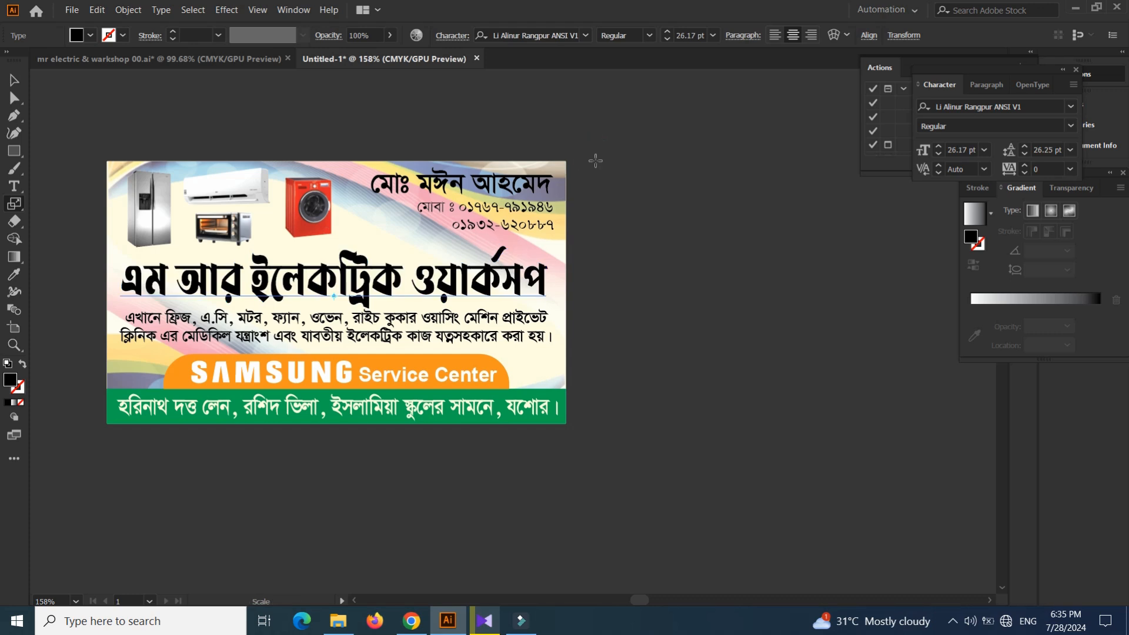
Fill the workshop-name headline with red
left_click_drag(74, 177, 139, 192)
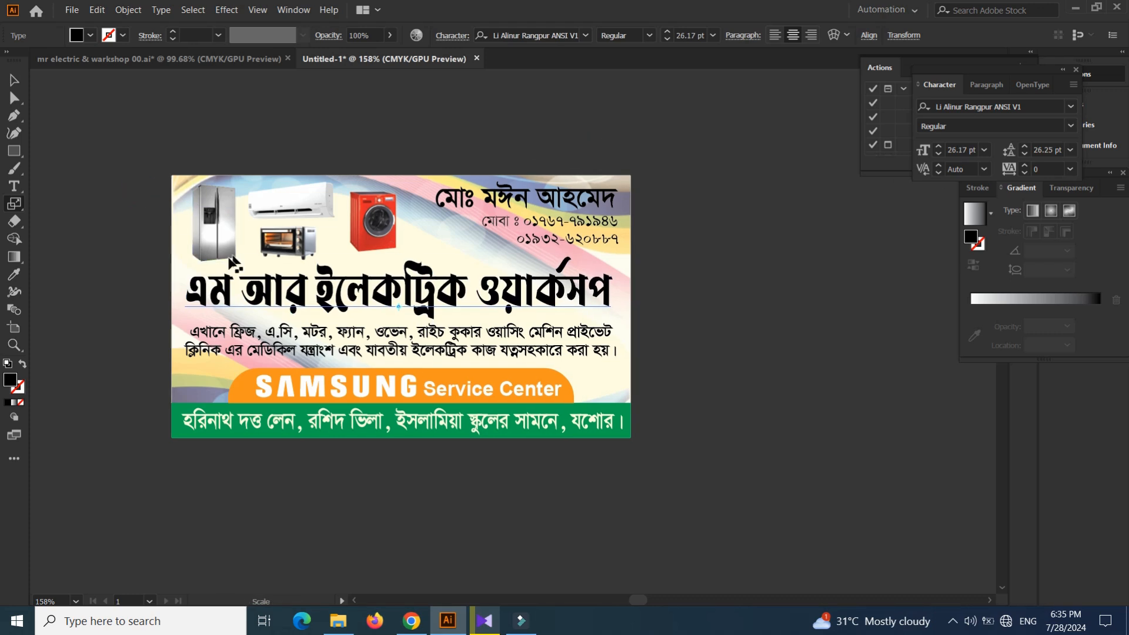
scroll(203, 263, "up", 1)
key("v")
left_click(89, 37)
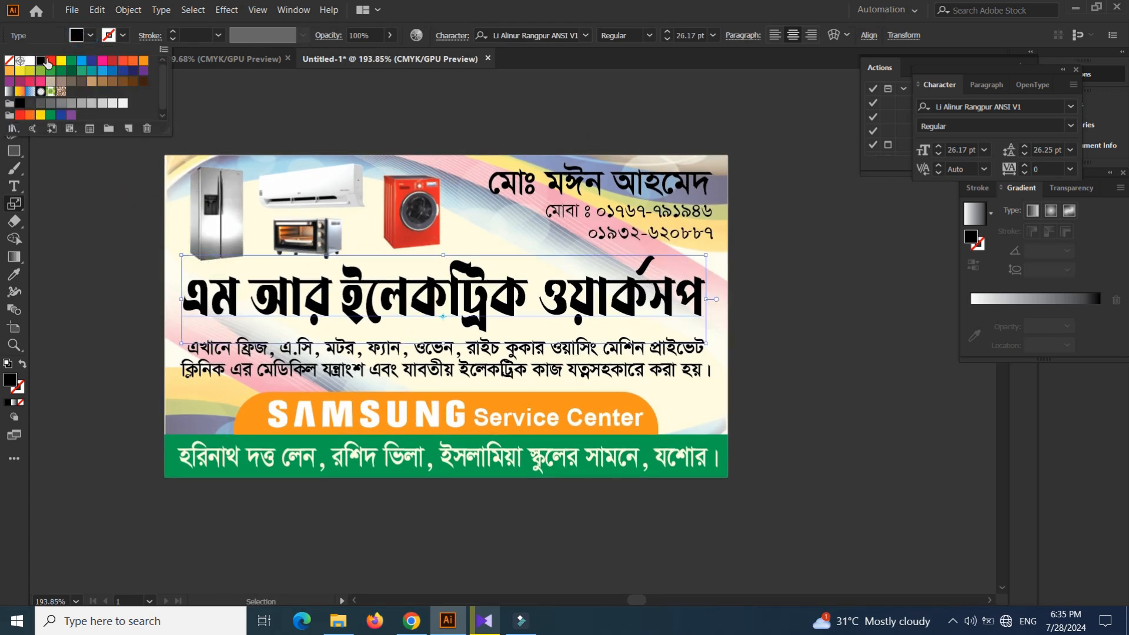
left_click(43, 56)
left_click(100, 268)
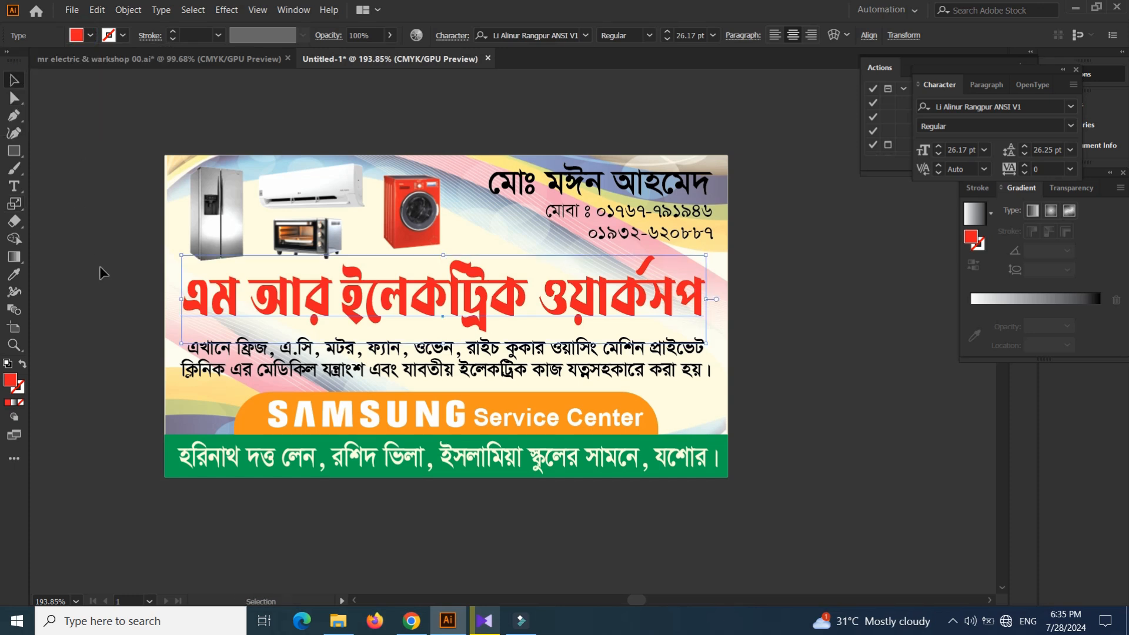
Start a Drop Shadow effect on the red headline with its preview turned on
left_click(294, 309)
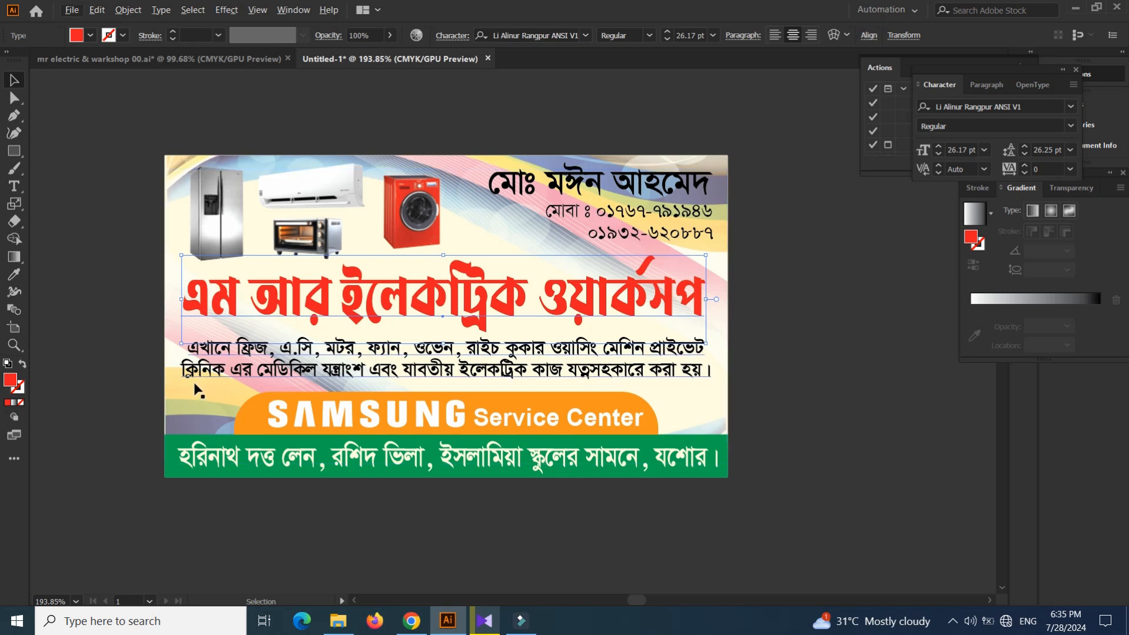
key("alt+c")
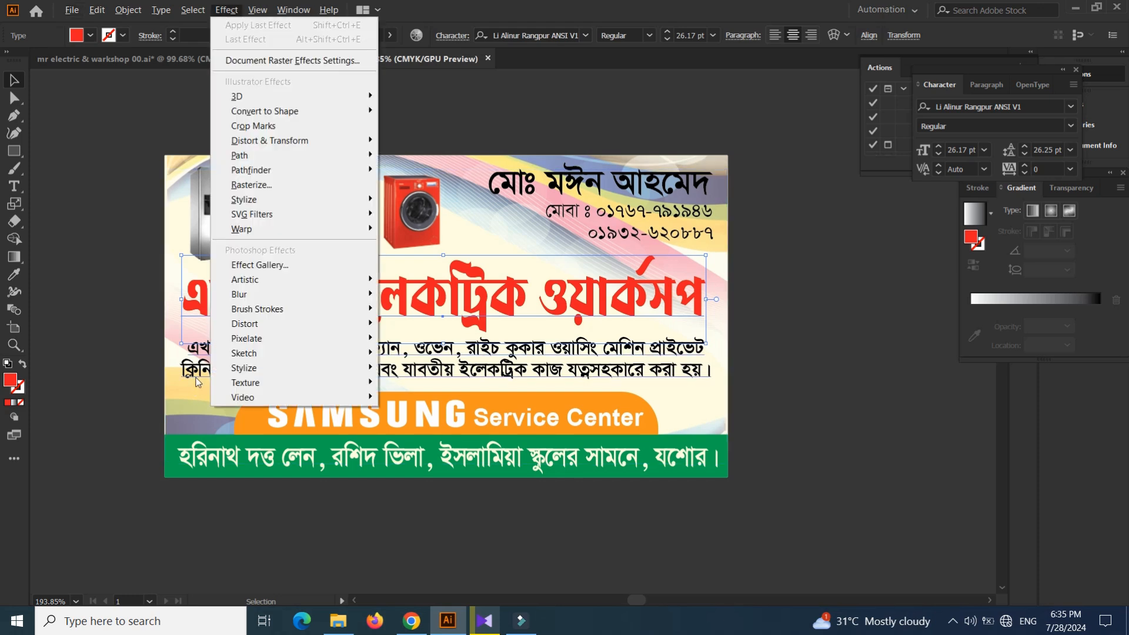
key("s")
key("d")
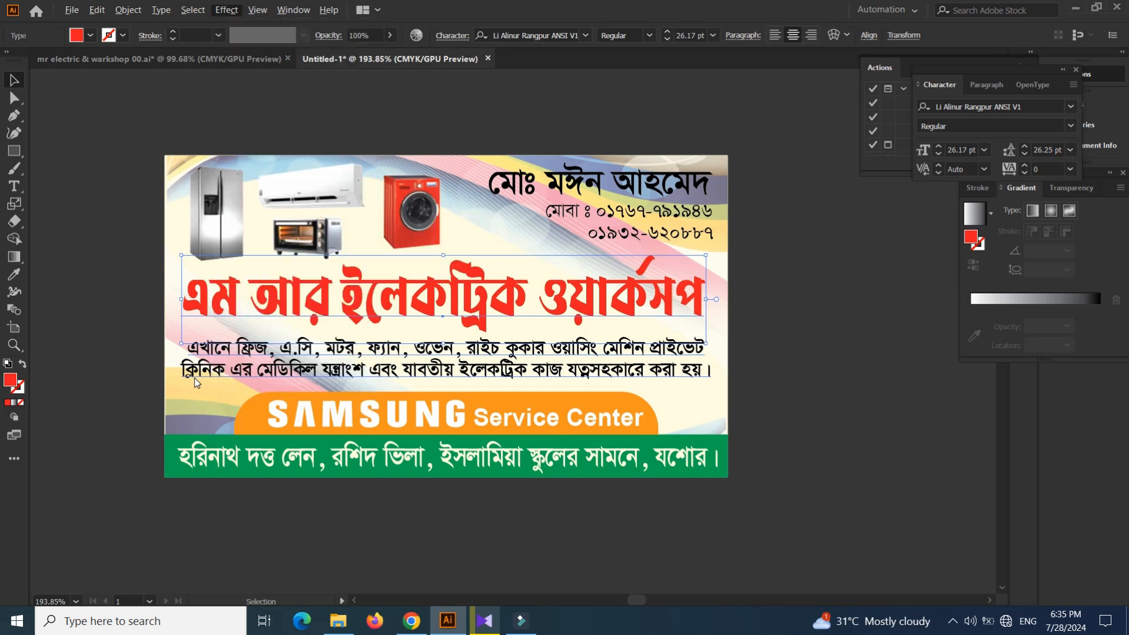
left_click(82, 500)
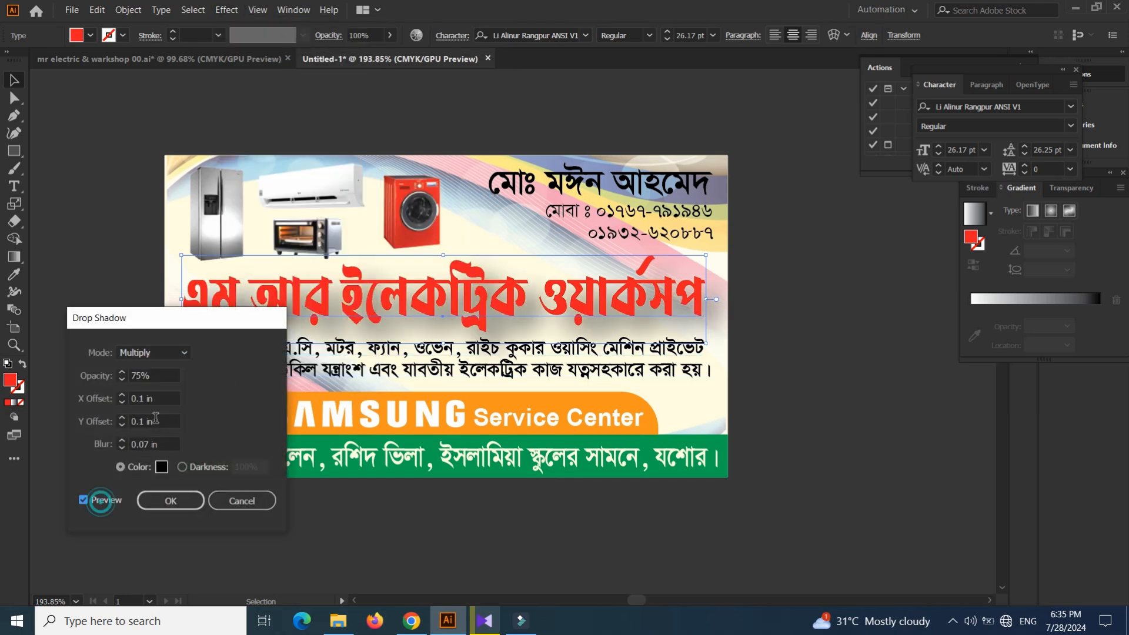
Set the headline's drop shadow to 40% opacity, 0.01 in X and Y offsets and 0.03 in blur, and apply it
left_click(162, 375)
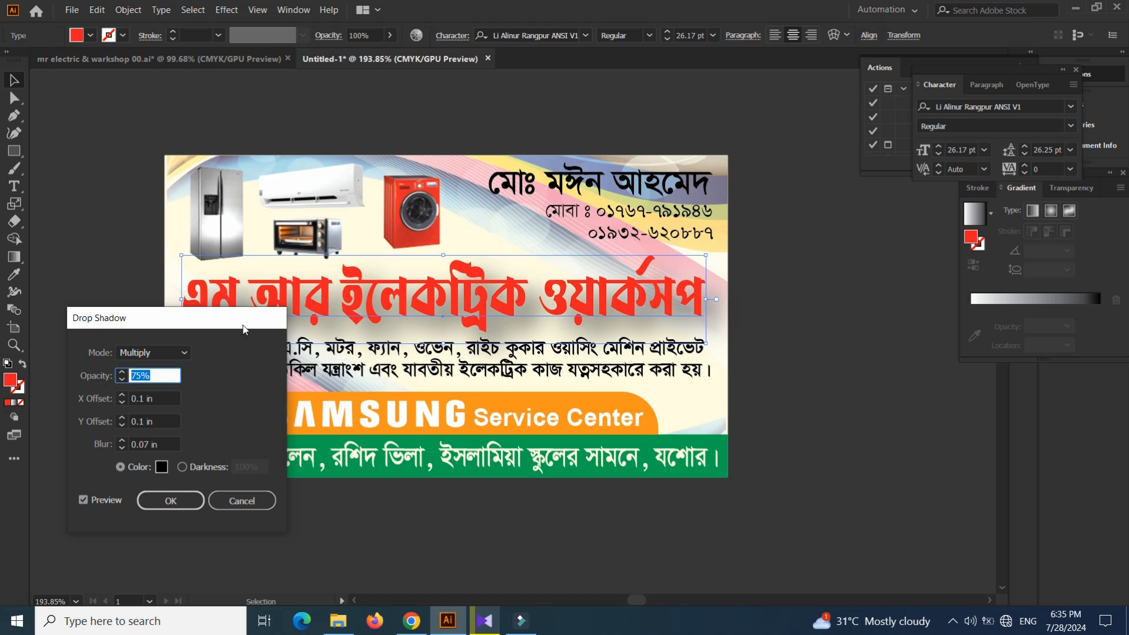
key("Tab")
type("0.0")
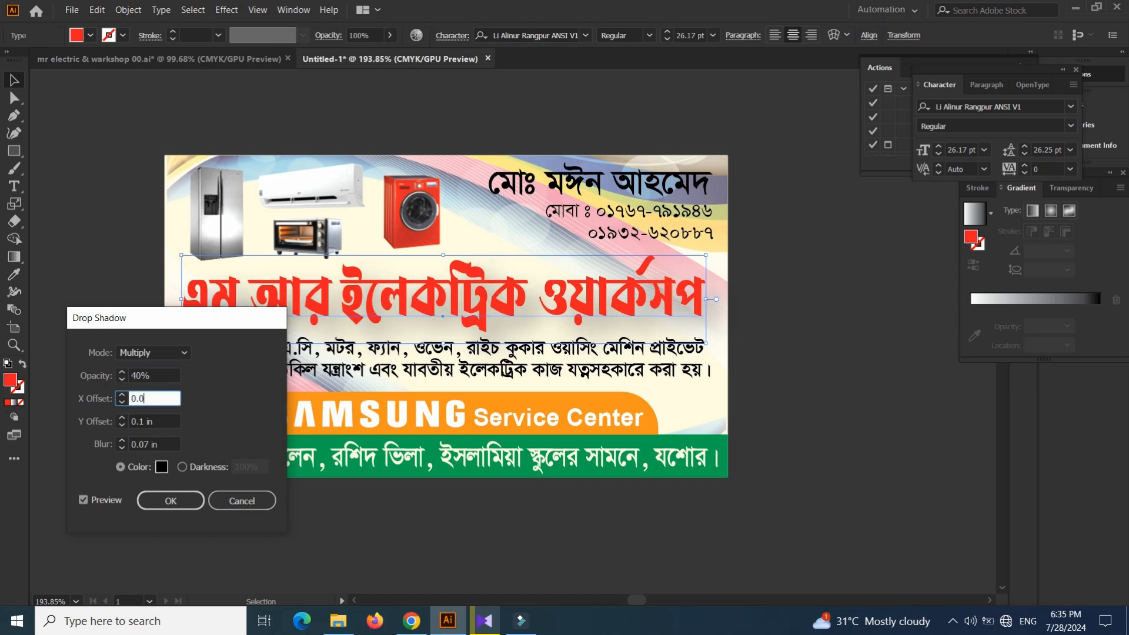
type("1")
key("Tab")
type("0.01")
key("Tab")
type("0")
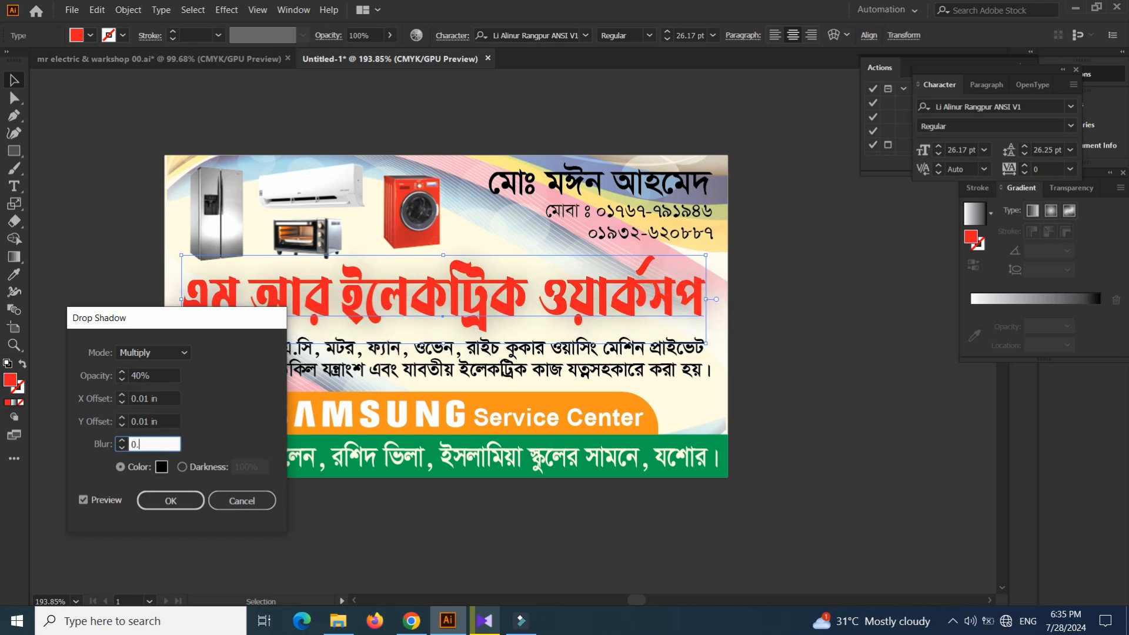
type(".03")
key("Return")
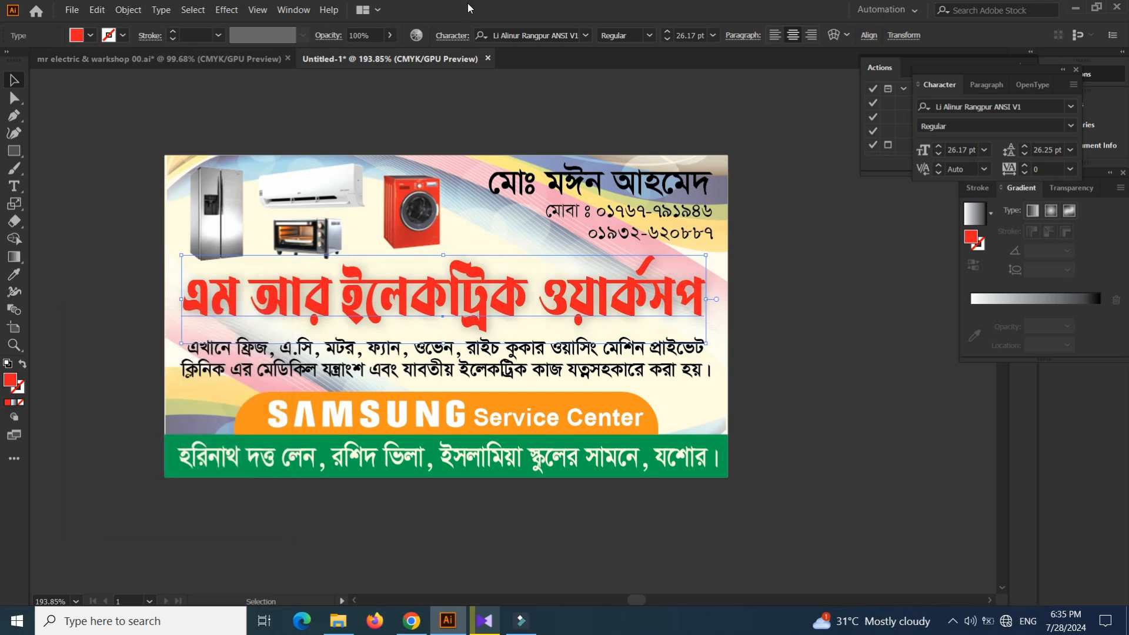
Give the red headline a 5 pt white stroke
left_click(172, 31)
left_click(172, 32)
left_click(172, 32)
left_click(173, 32)
left_click(172, 31)
left_click(107, 36)
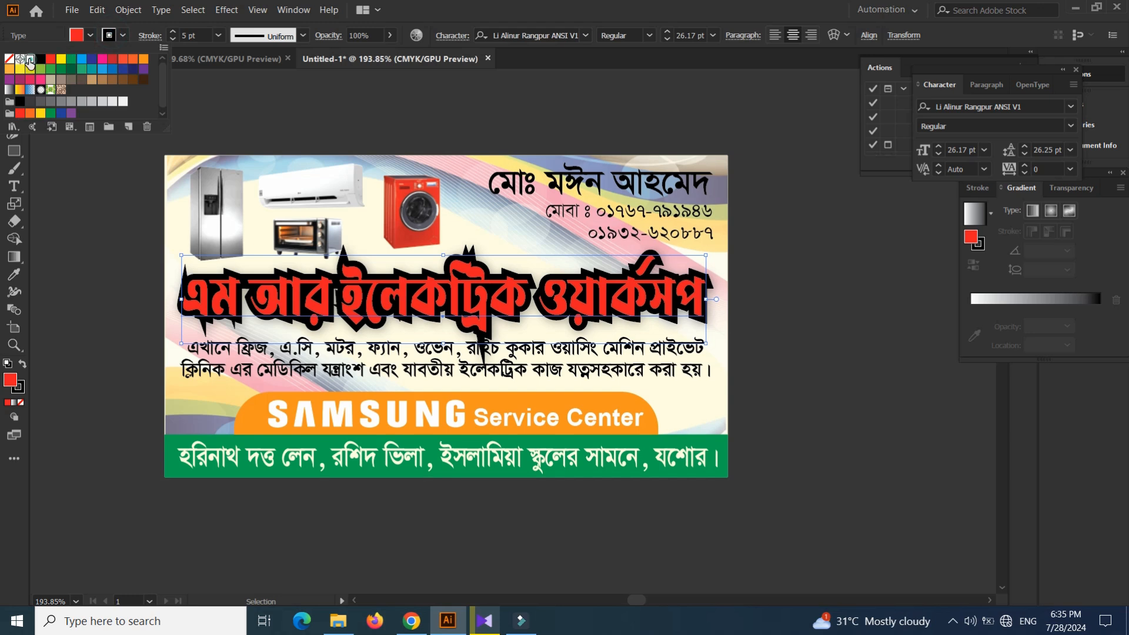
left_click(29, 59)
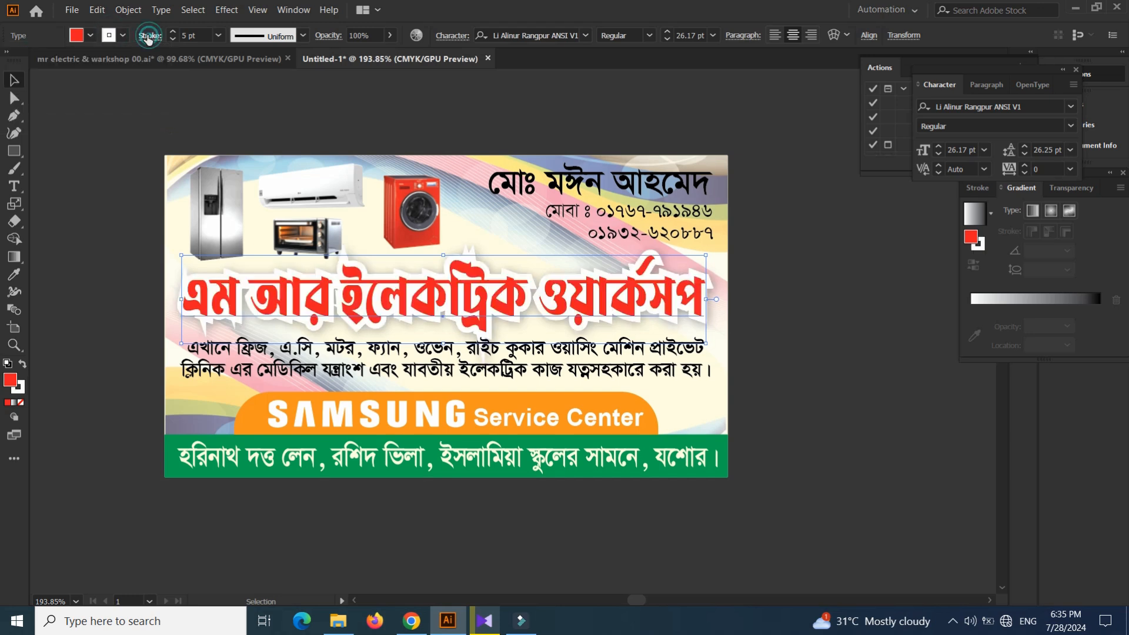
Round the corners of the headline's white stroke and set its weight to 6 pt
left_click(149, 35)
left_click(73, 73)
left_click(73, 93)
left_click(172, 39)
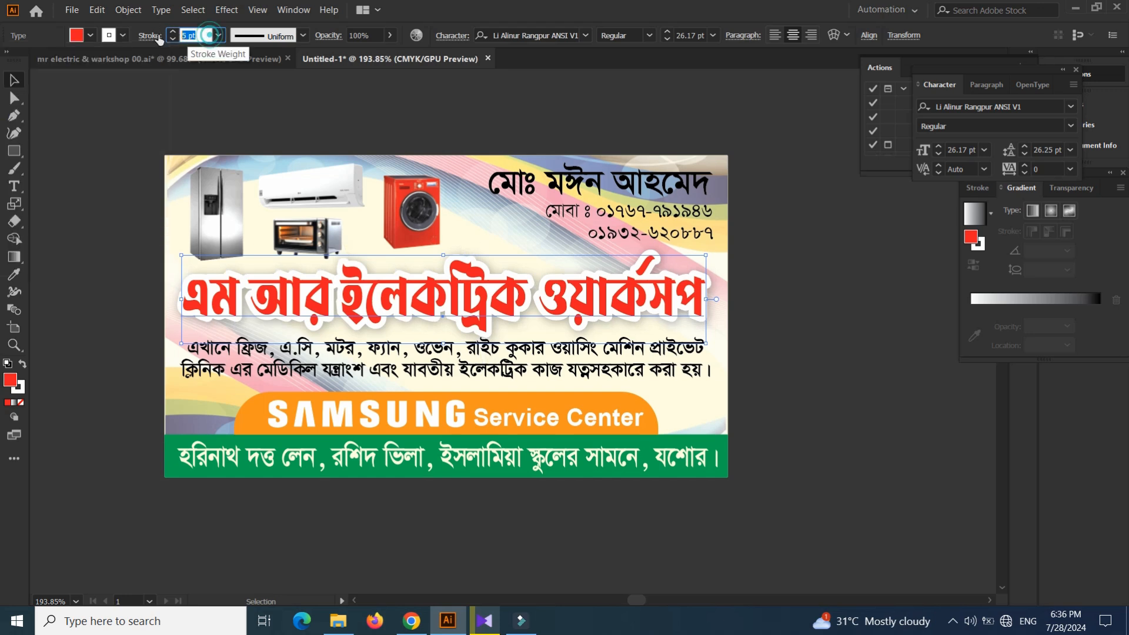
key("Up")
key("Up")
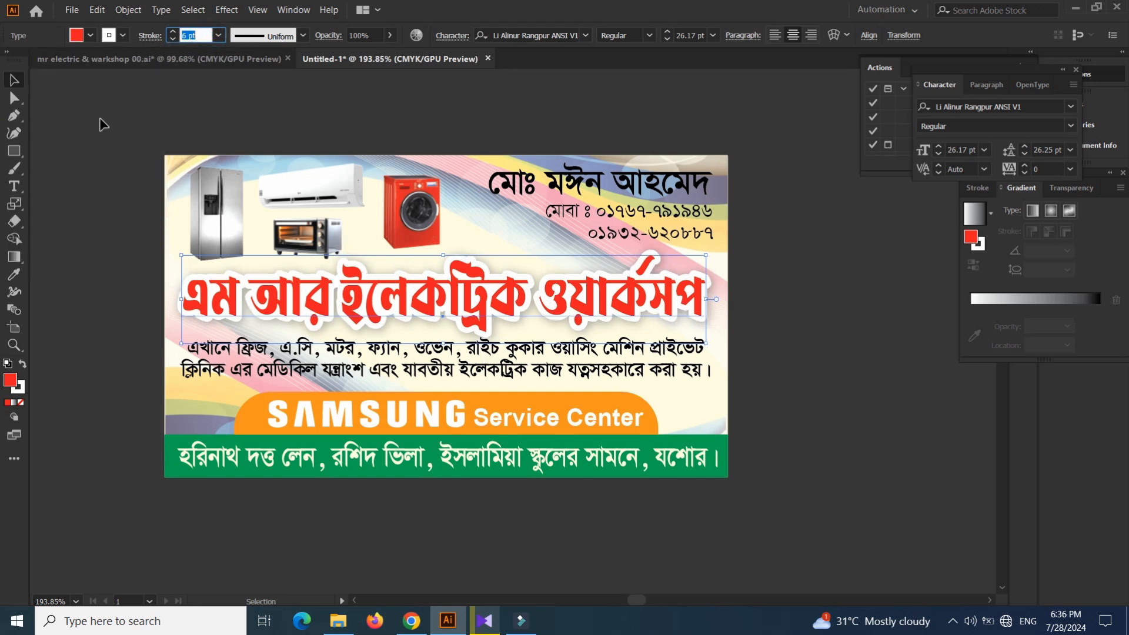
Lock the wave background image behind the headline
left_click(86, 188)
left_click(543, 245)
key("ctrl+2")
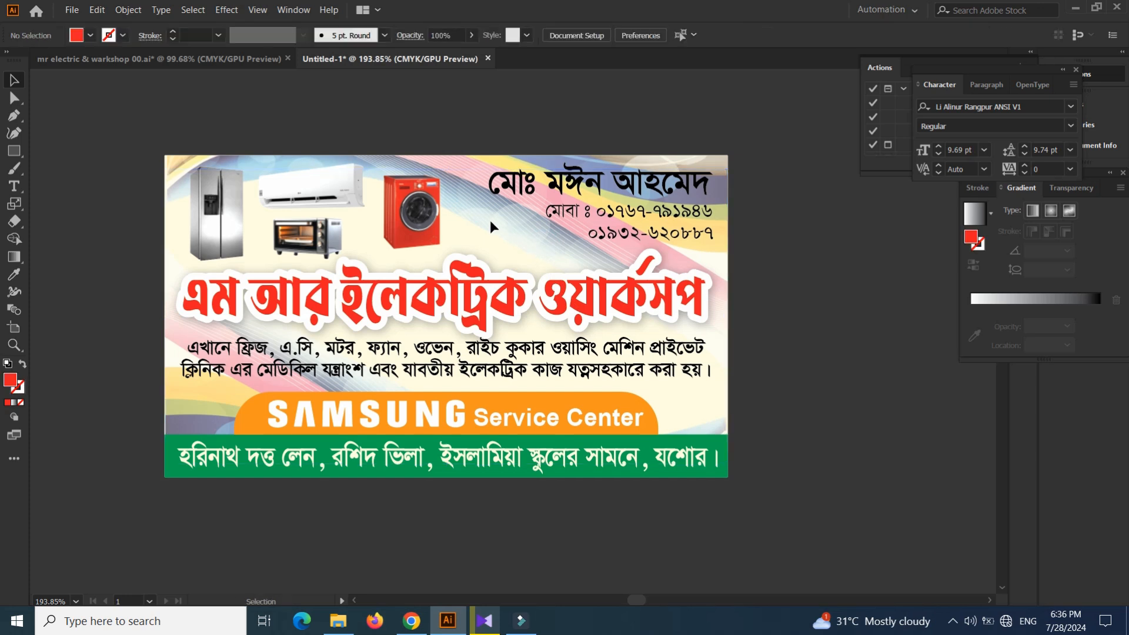
Change the red headline's font to Li Alinur Shishir ANSI V1
left_click_drag(504, 240, 548, 304)
key("space")
left_click_drag(849, 140, 687, 111)
left_click(586, 35)
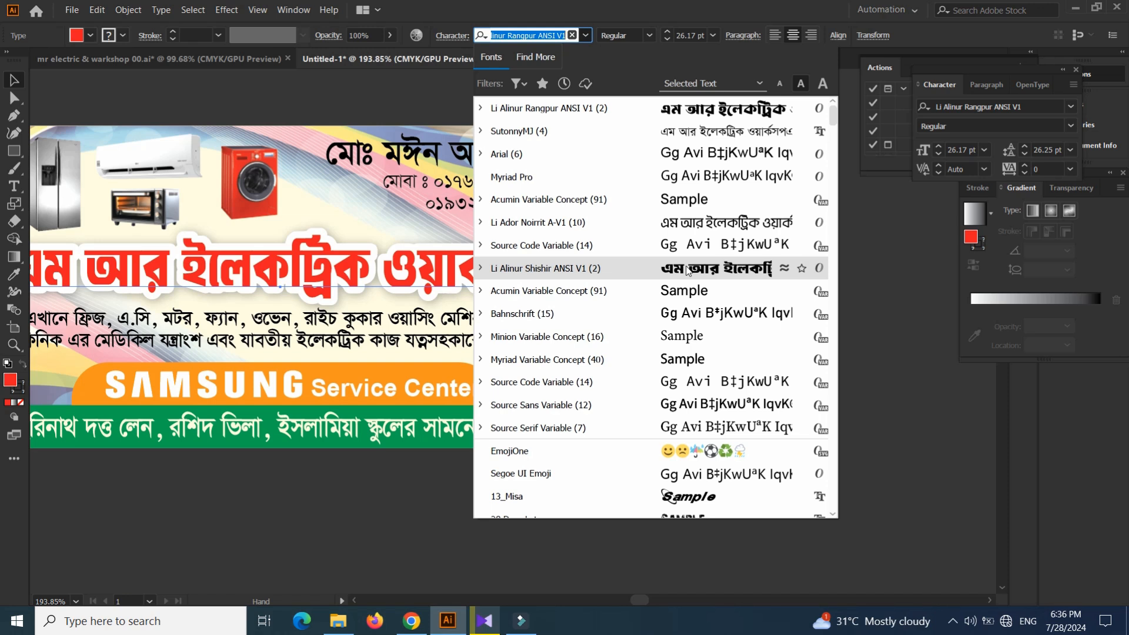
type("li")
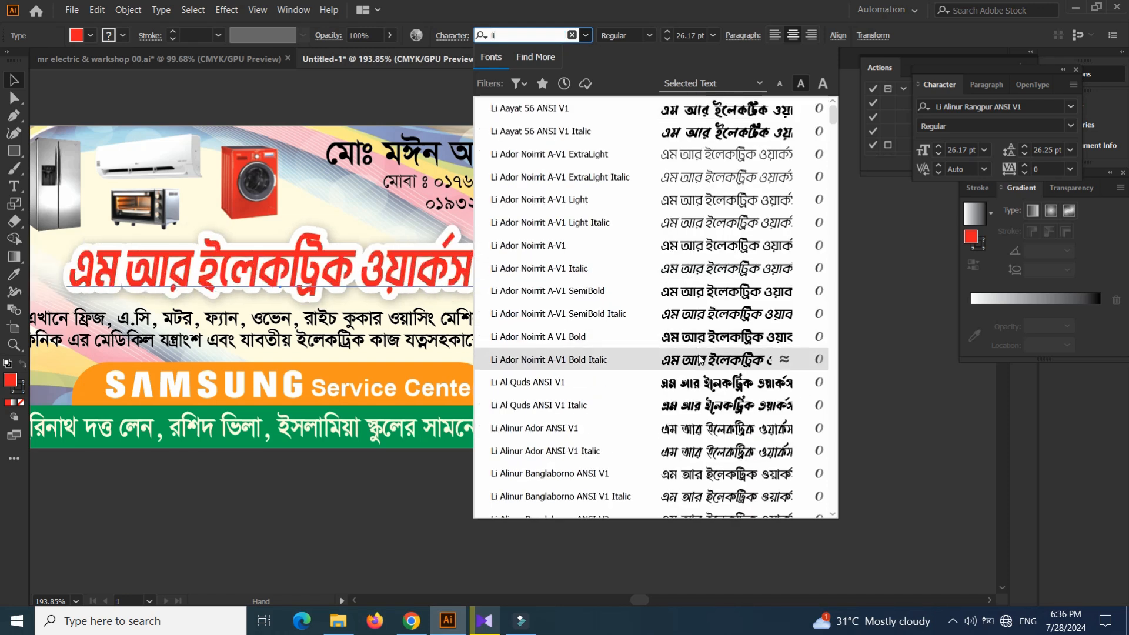
key("BackSpace")
key("BackSpace")
type("sh")
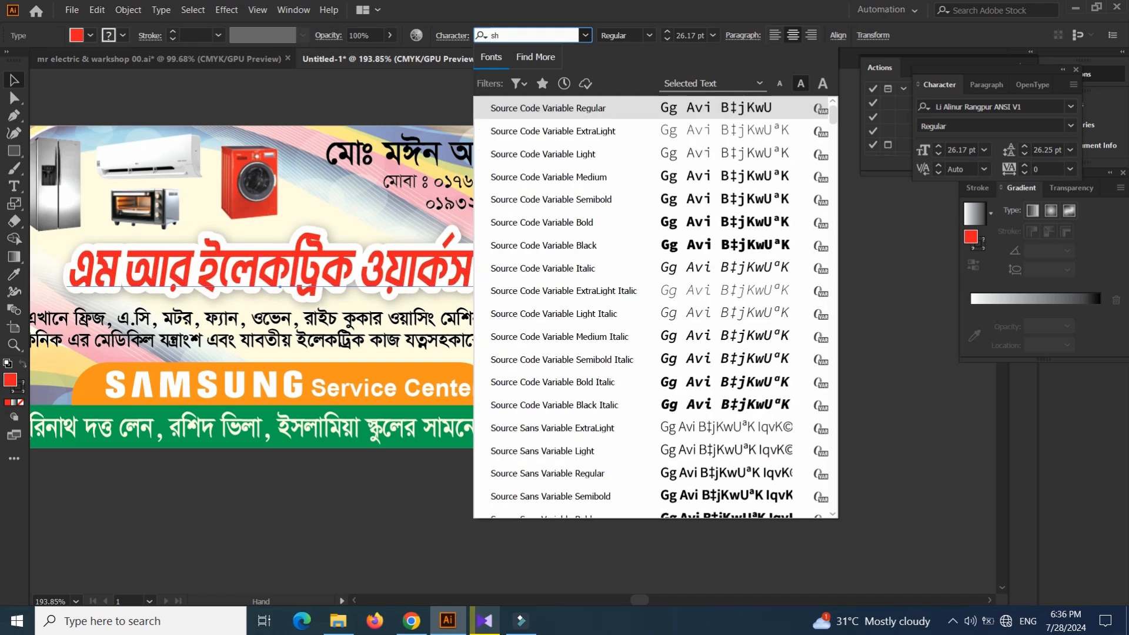
key("Down")
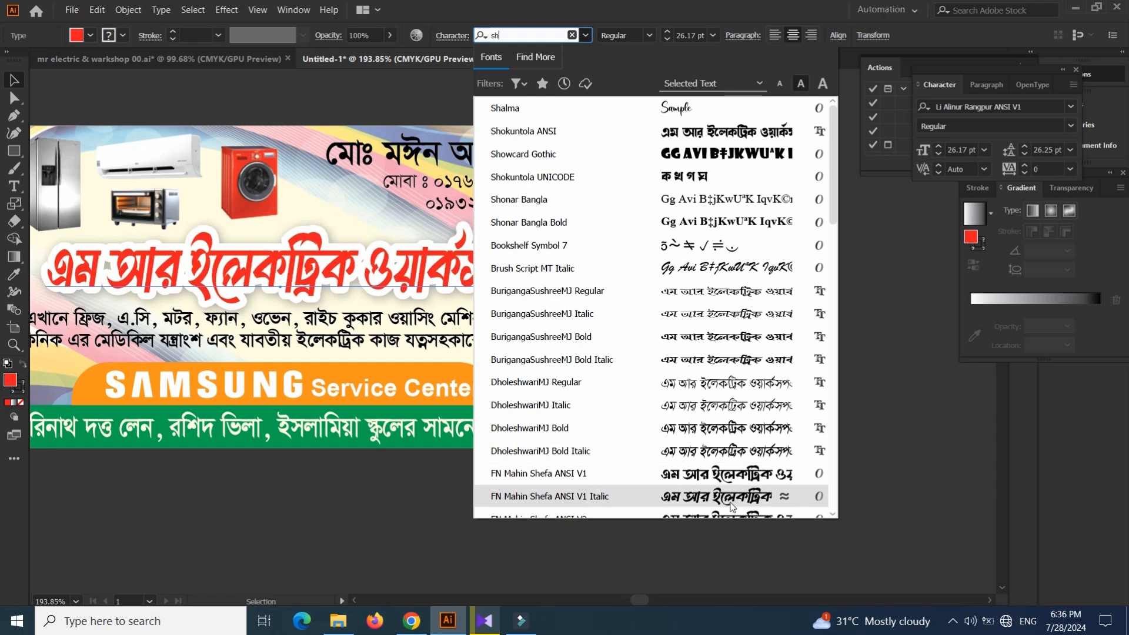
left_click_drag(832, 202, 828, 236)
scroll(786, 289, "down", 3)
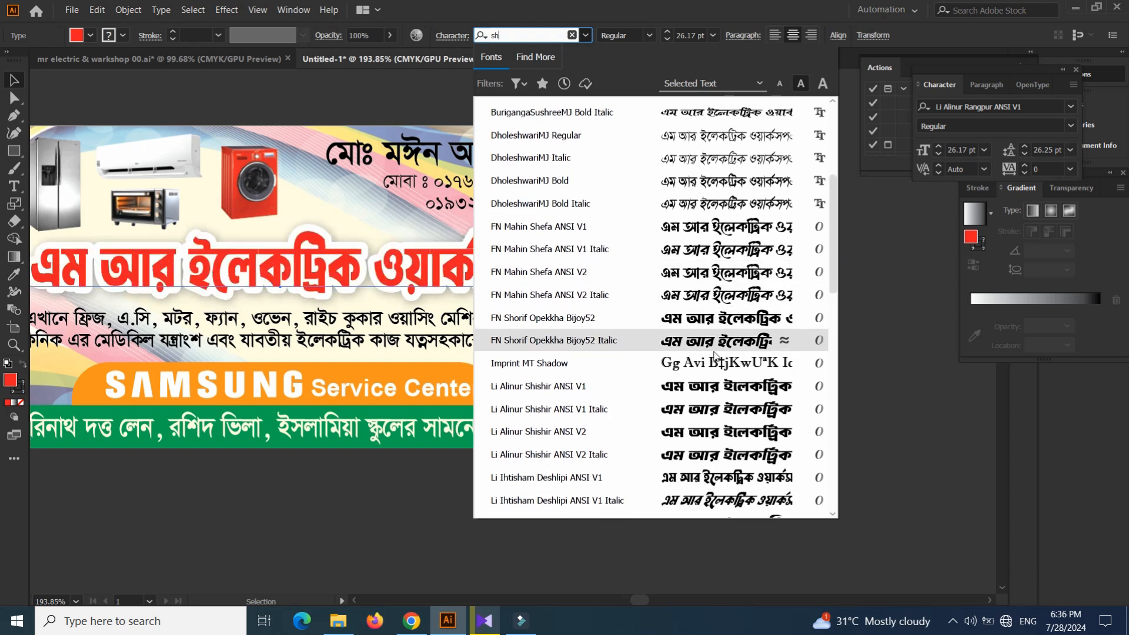
left_click(710, 390)
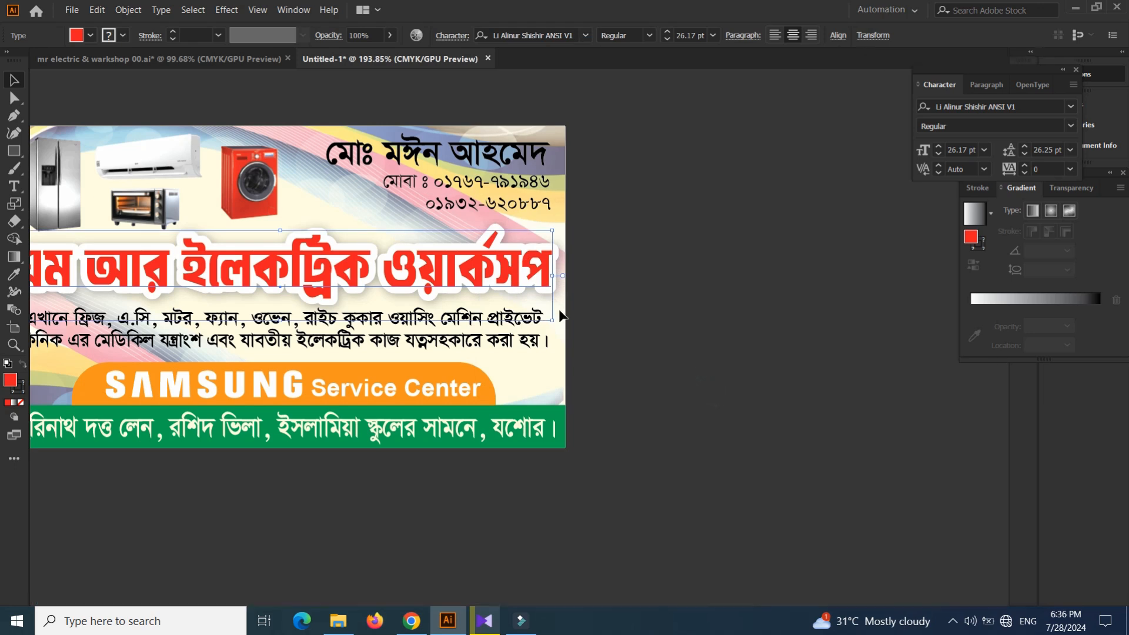
Scale the red headline down slightly and nudge it down below the appliance images
key("Tab")
left_click_drag(529, 327, 700, 363)
key("s")
left_click_drag(722, 174, 711, 153)
key("Down")
key("Down")
left_click(746, 327)
Nudge the two-line black services text down to leave more space below the headline
left_click(623, 355)
key("Down")
key("Down")
key("Down")
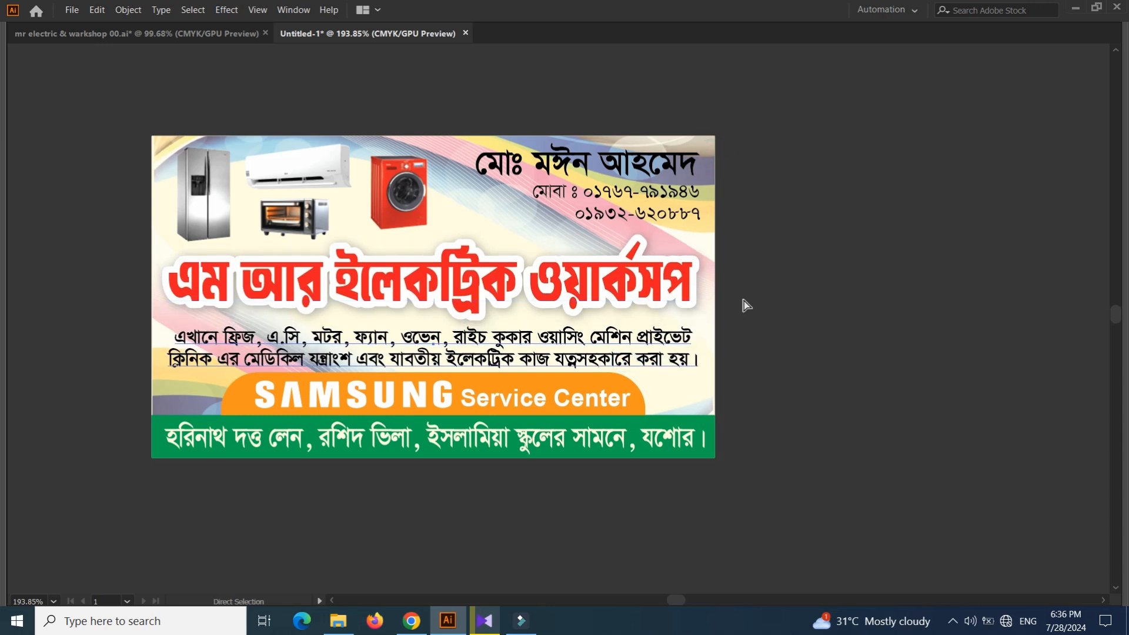
left_click(763, 290)
Fine-tune the scale of the red headline by a tiny amount
left_click(510, 284)
key("s")
left_click_drag(595, 191, 595, 190)
Try a red fill on the owner's name text, and settle on the blue swatch with 100% cyan and 100% magenta
key("v")
left_click(581, 150)
key("Tab")
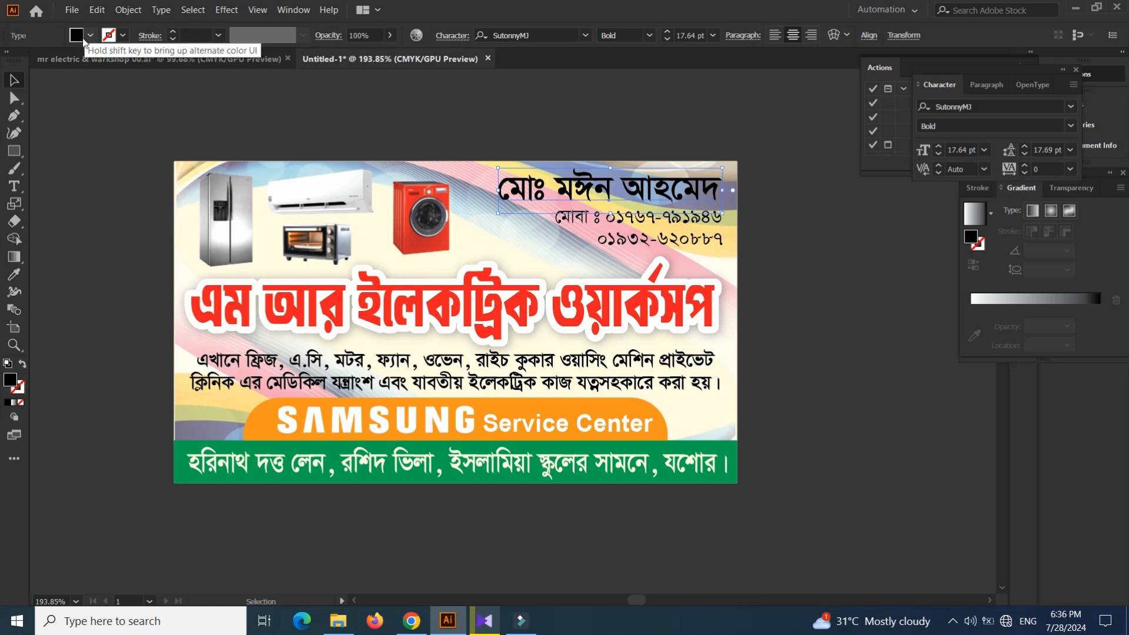
left_click(90, 36)
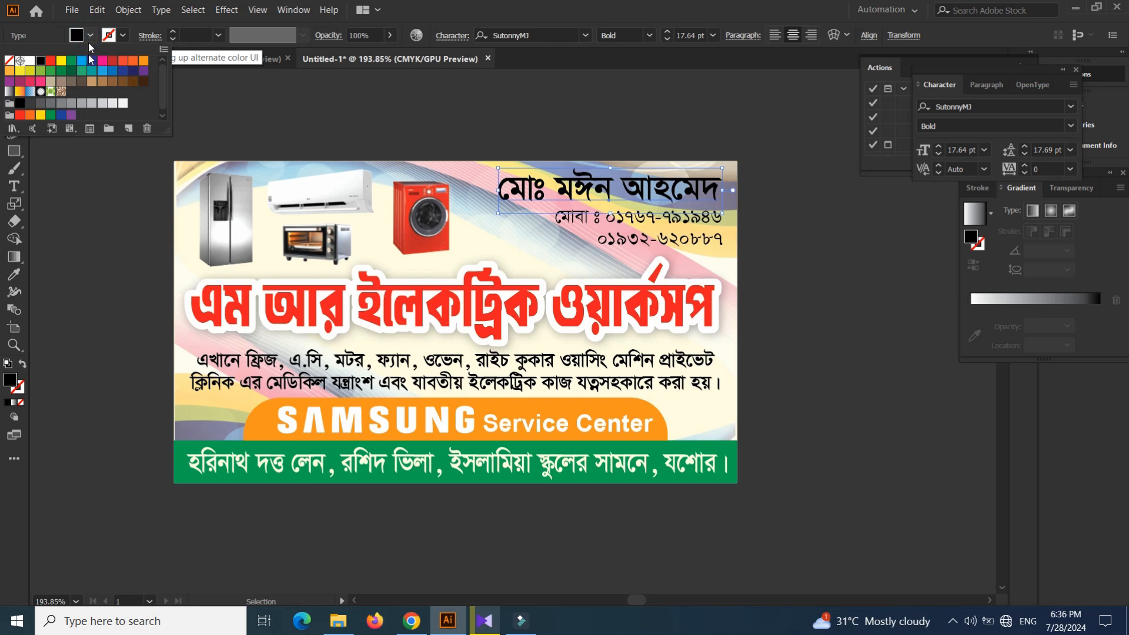
left_click(51, 61)
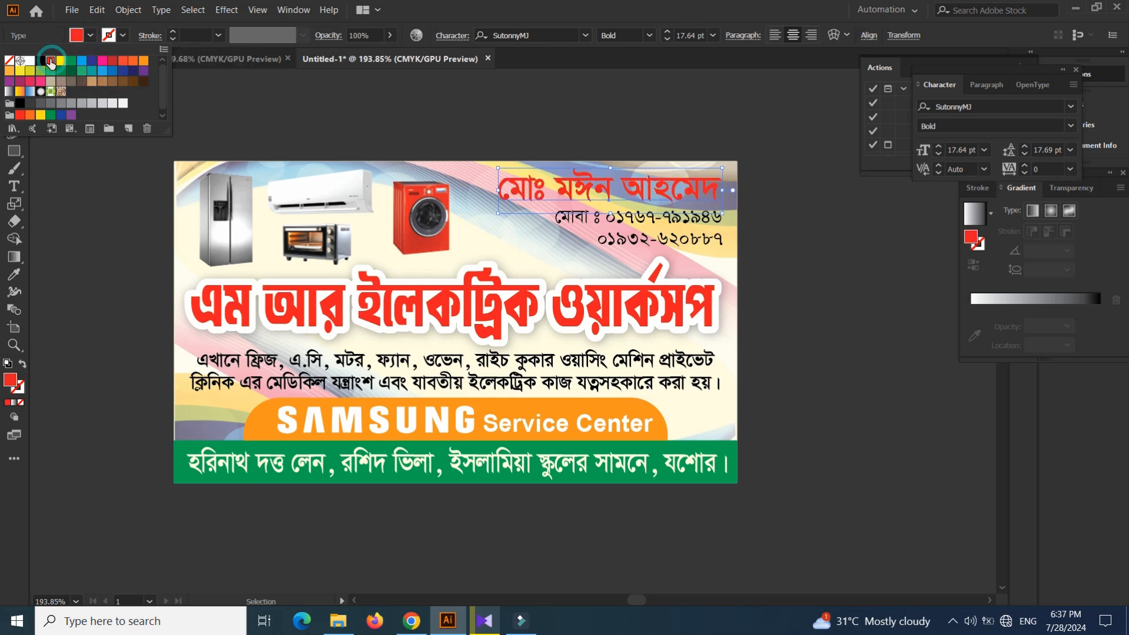
left_click(91, 61)
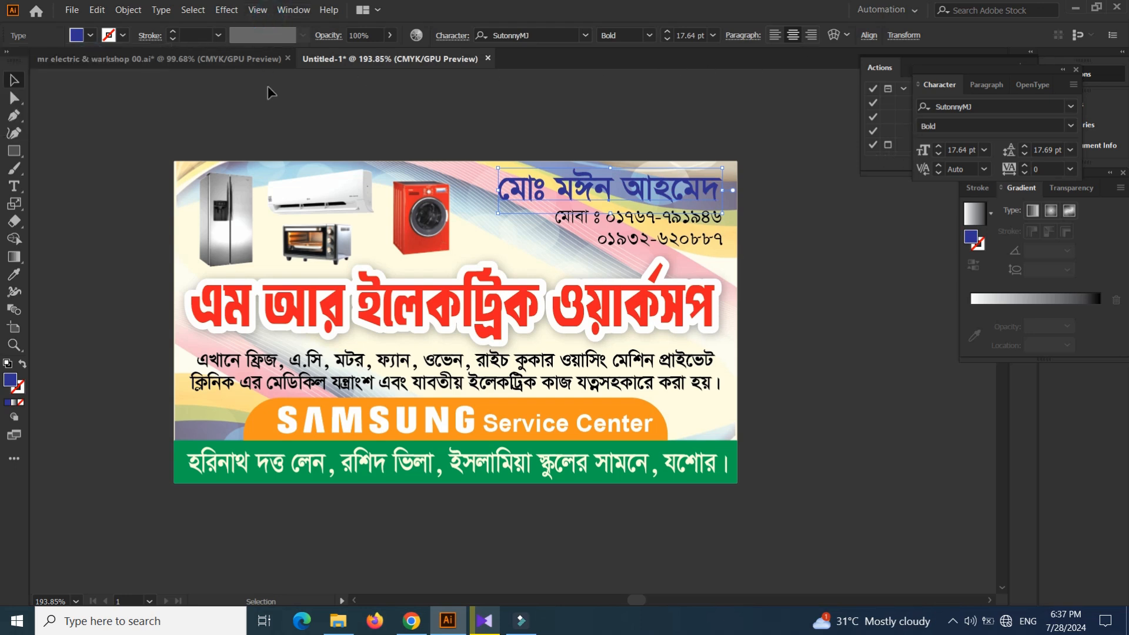
Darken the owner's name by adding black to its blue fill, and preview the card in full-screen mode
key("F6")
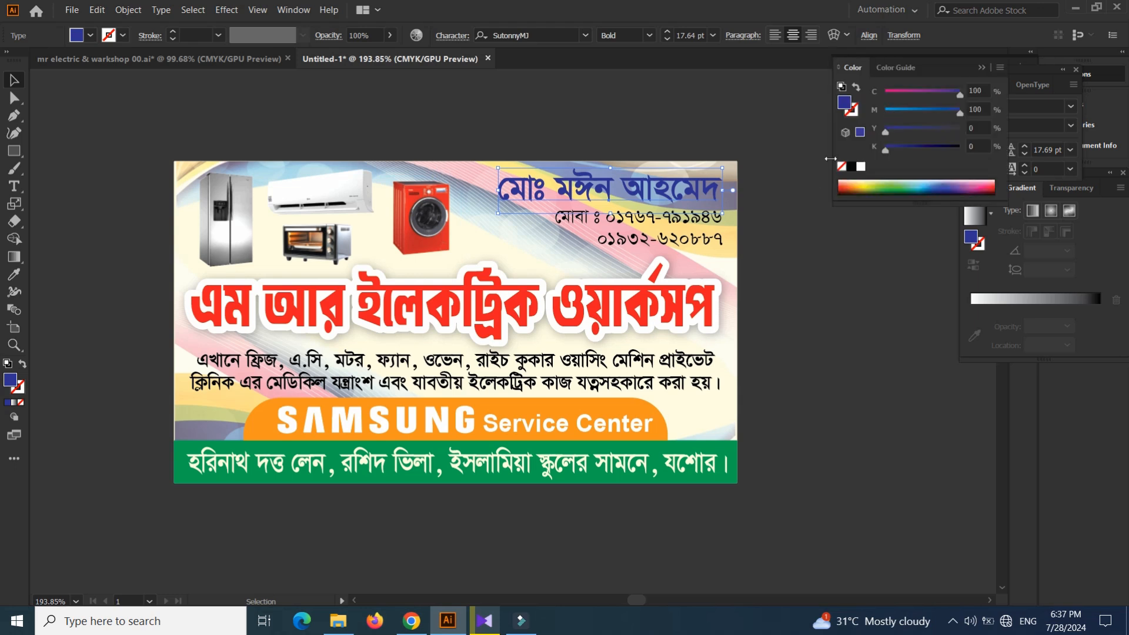
left_click_drag(916, 148, 933, 149)
left_click(745, 241)
left_click(777, 242)
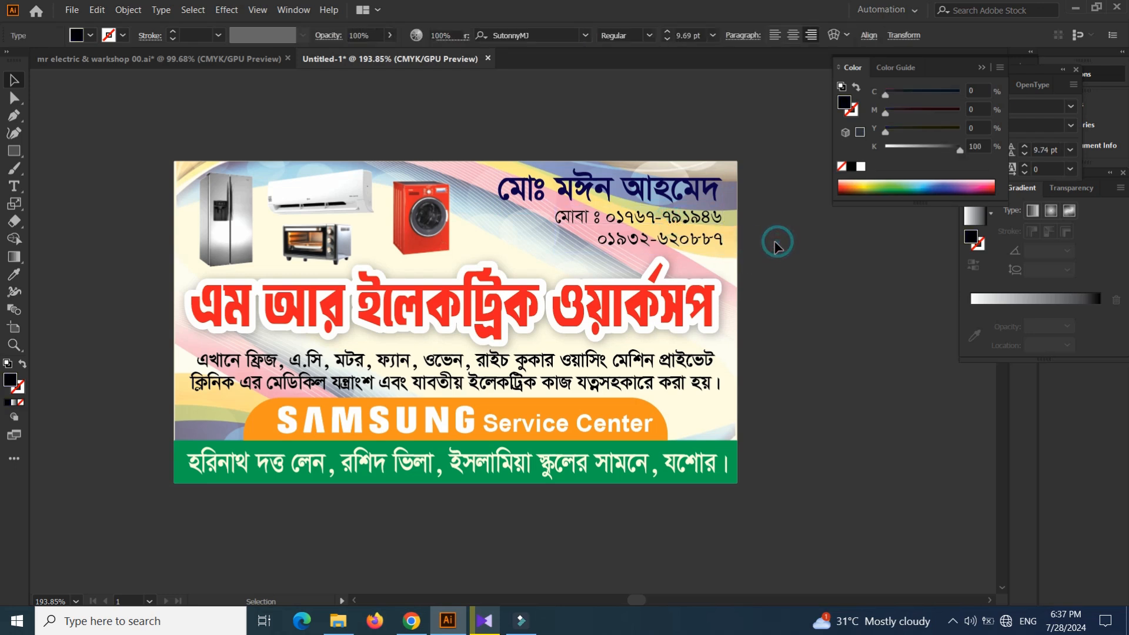
key("f")
key("f")
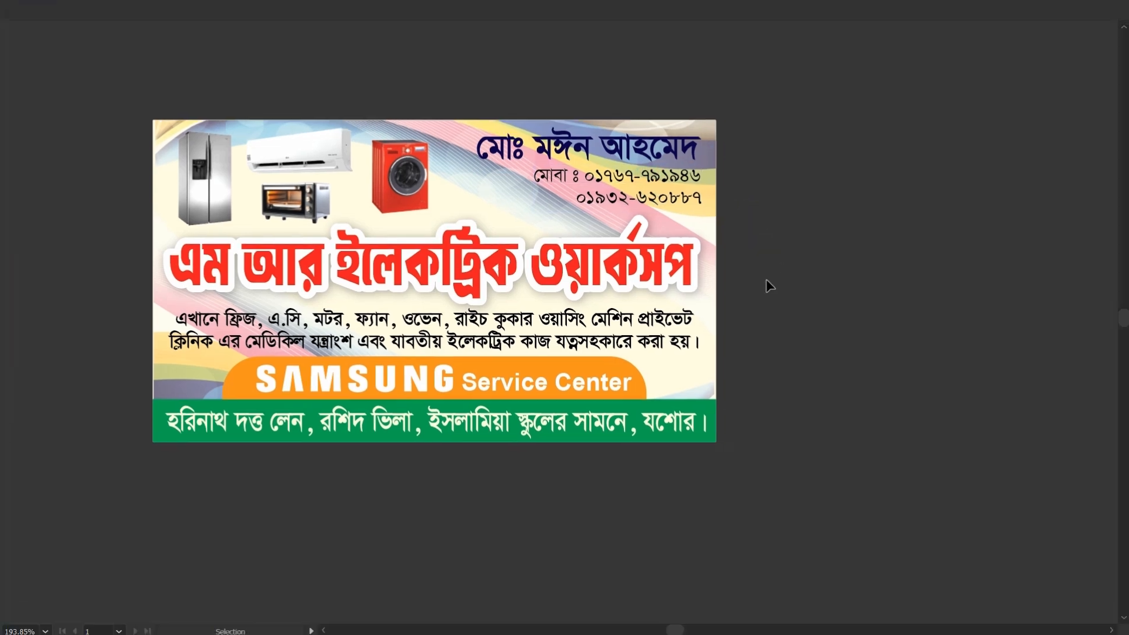